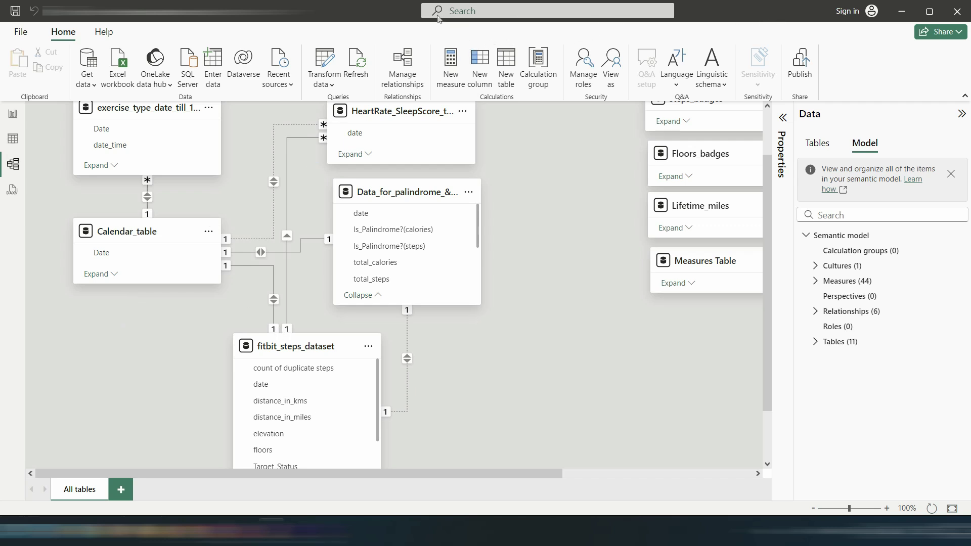
# Review the fields of fitbit_steps_dataset in the model and examine its rows in the table data.
pyautogui.scroll(-3, 379, 380)
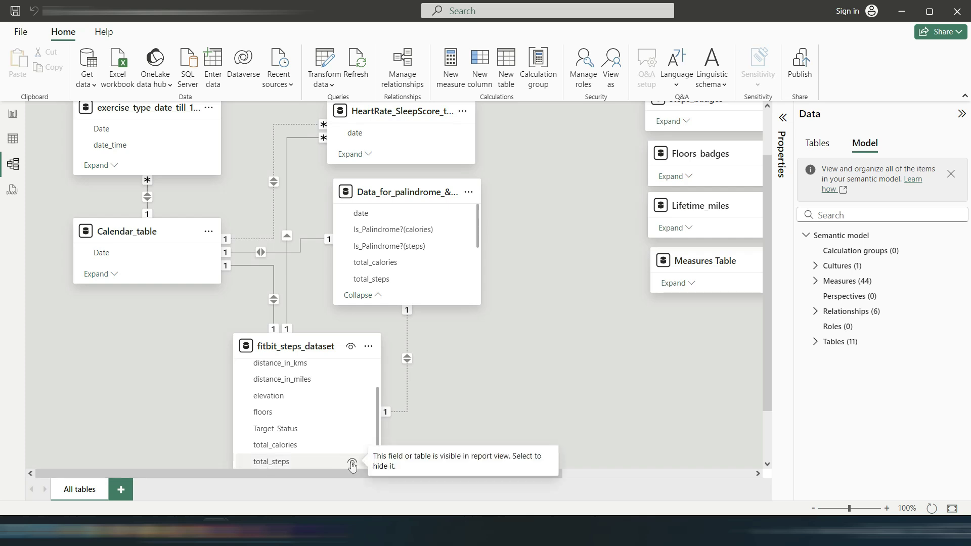
pyautogui.click(13, 139)
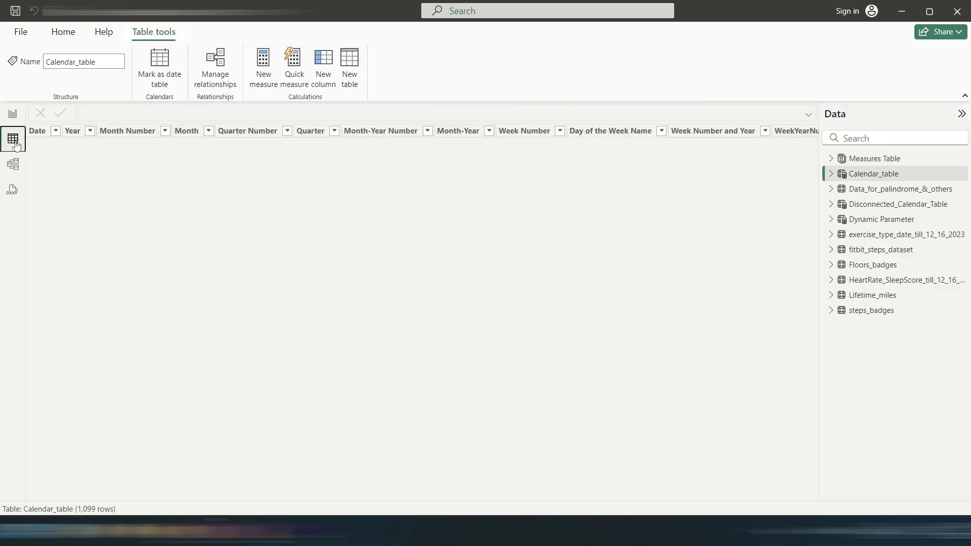
pyautogui.click(864, 250)
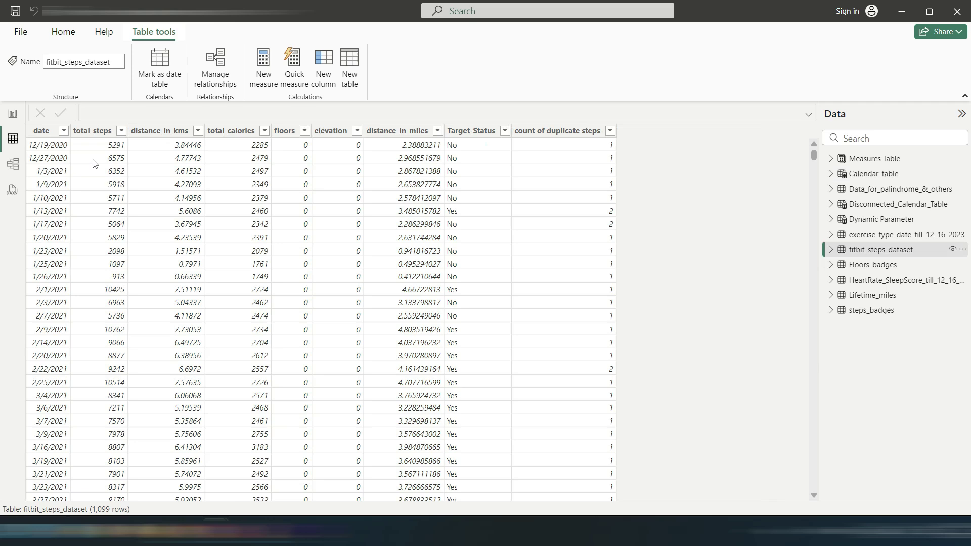
pyautogui.click(104, 133)
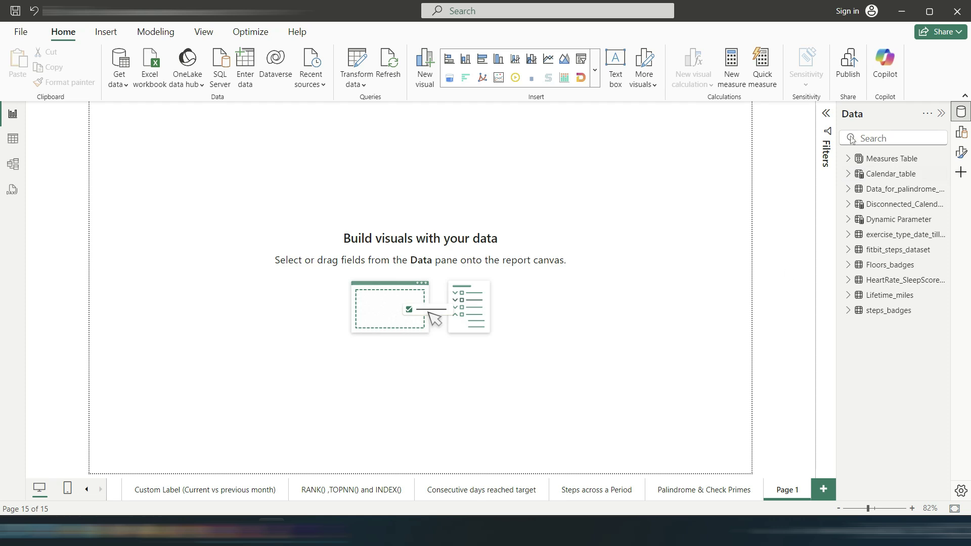
# Create a new measure in Measures Table and begin its formula with Mean = CALCULATE(.
pyautogui.rightClick(872, 158)
pyautogui.press('Escape')
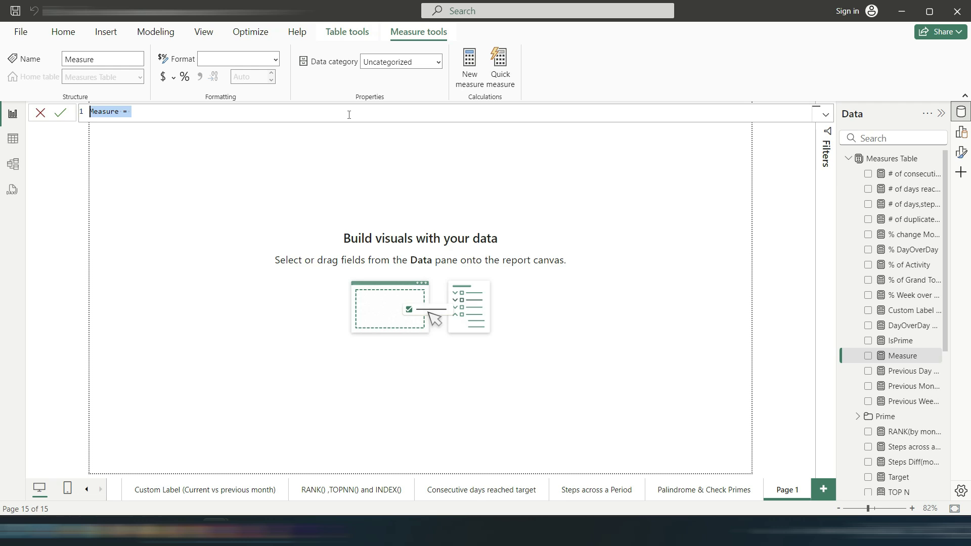
pyautogui.write('Mean = CALCULATE(')
pyautogui.hotkey('shift', 'Return')
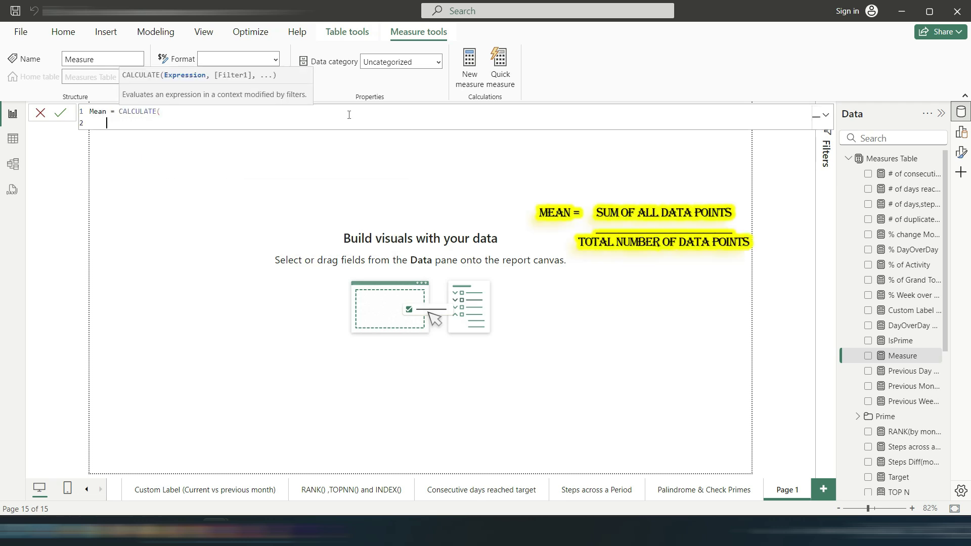
# Enter AVERAGEX(Calendar_table,[Total Steps]) as the expression inside the Mean measure's CALCULATE.
pyautogui.write('AVER')
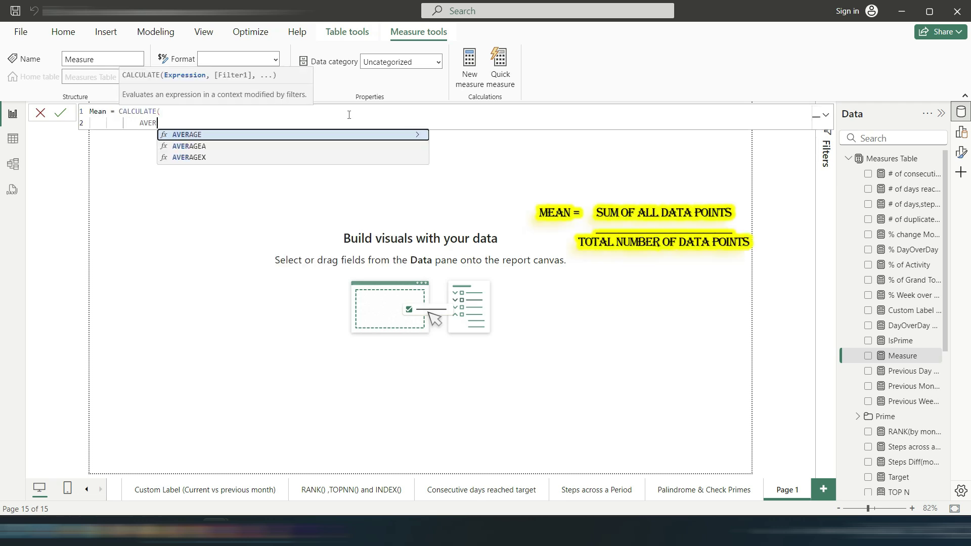
pyautogui.press('Down')
pyautogui.press('Down')
pyautogui.press('Tab')
pyautogui.write('cale')
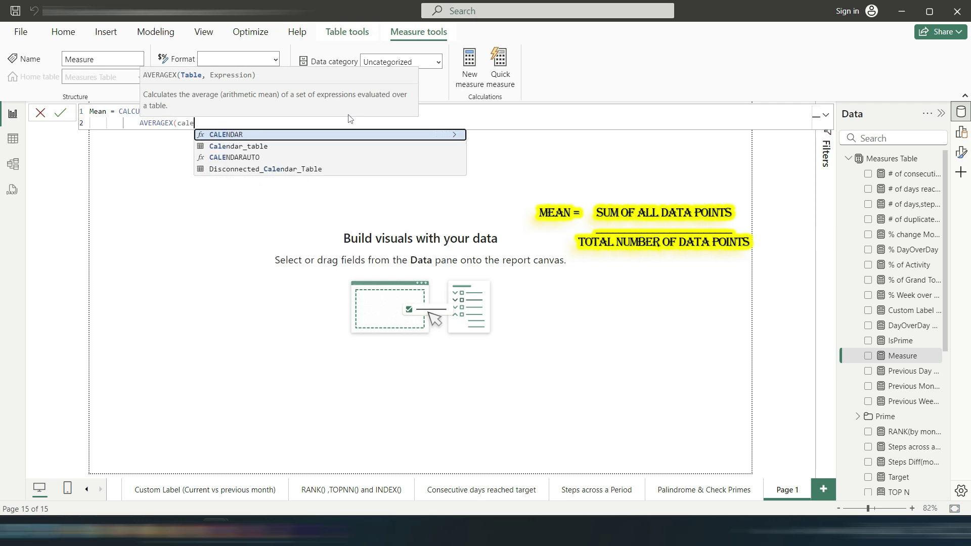
pyautogui.press('Down')
pyautogui.press('Tab')
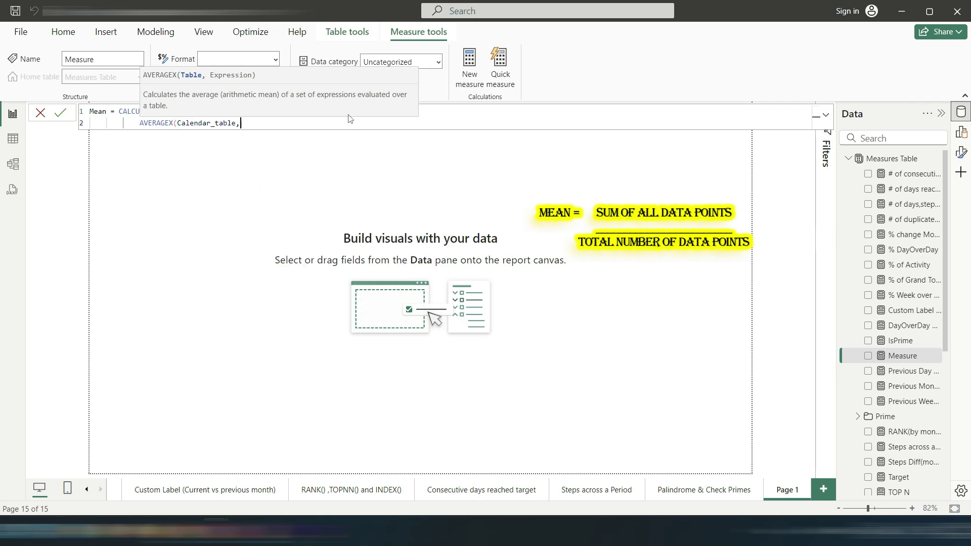
pyautogui.write(',[tot')
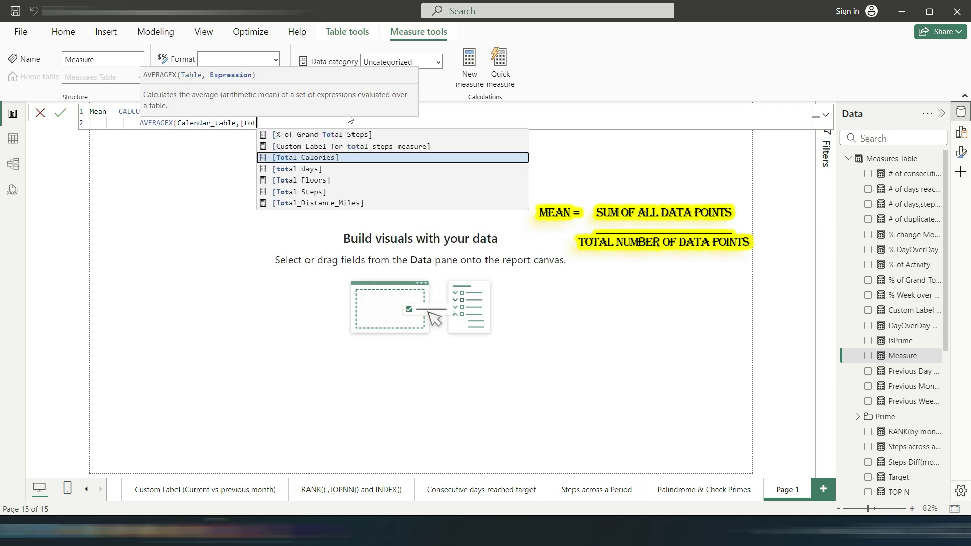
pyautogui.press('Down')
pyautogui.press('Down')
pyautogui.press('Down')
pyautogui.press('Tab')
pyautogui.write('),')
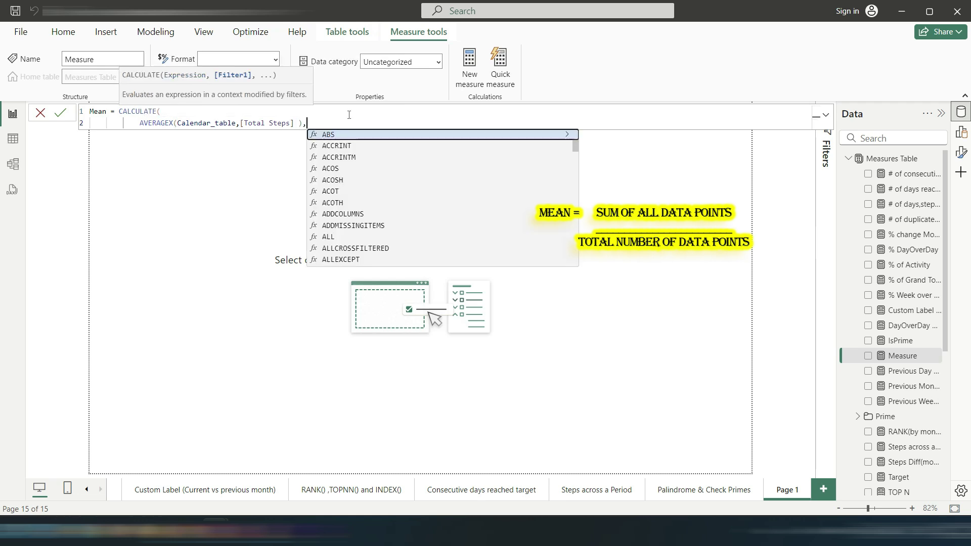
# Add ALLSELECTED() as the filter on a new line, close the CALCULATE function, and commit the Mean measure.
pyautogui.hotkey('shift', 'Return')
pyautogui.write('allse')
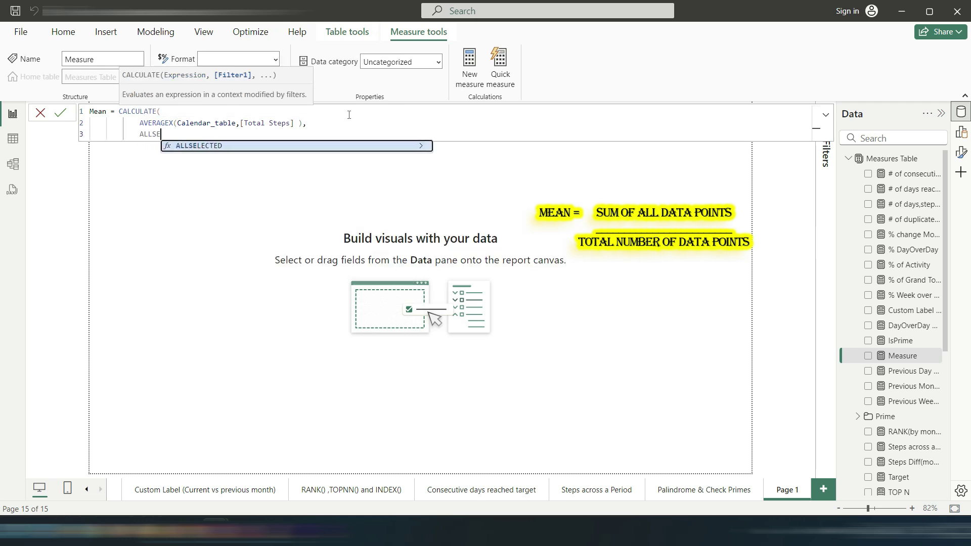
pyautogui.press('Tab')
pyautogui.write(')')
pyautogui.hotkey('shift', 'Return')
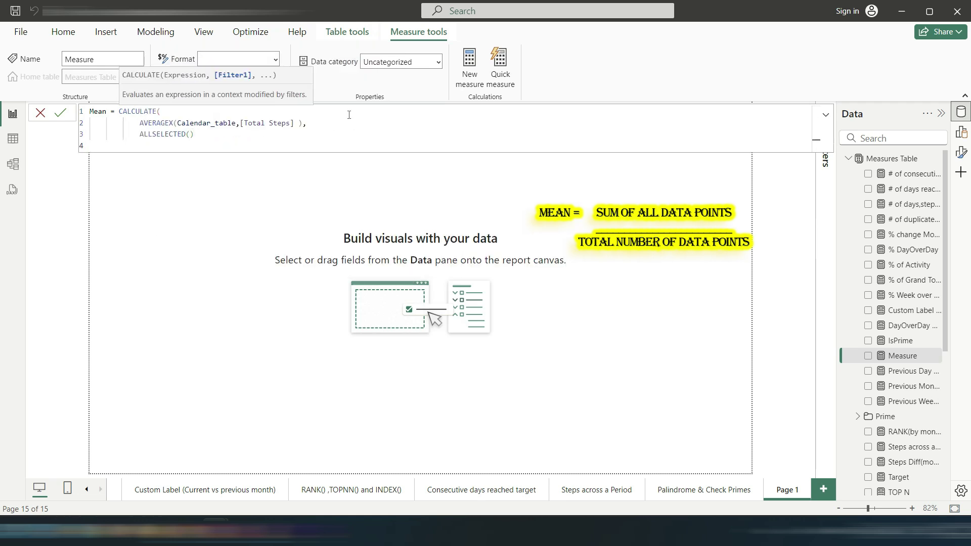
pyautogui.write(')')
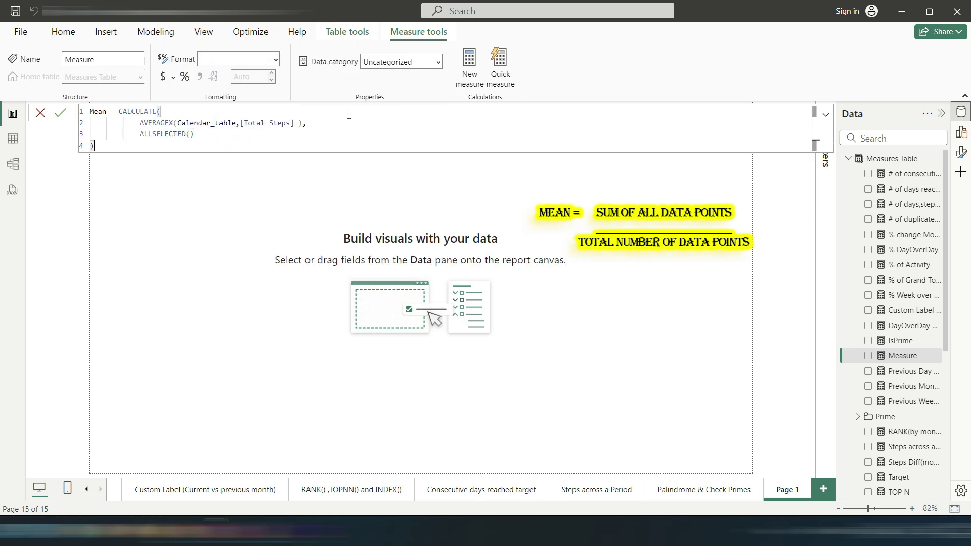
pyautogui.click(61, 114)
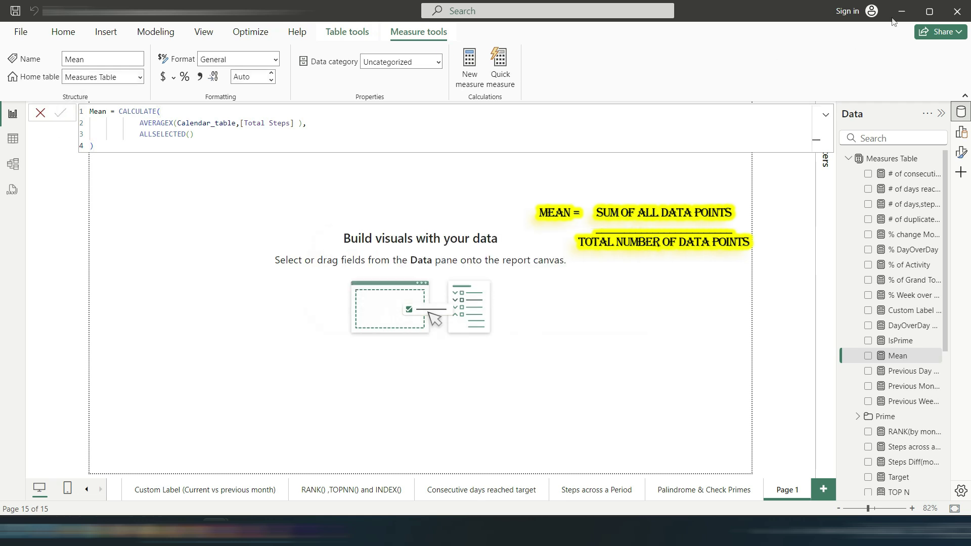
# Insert a new-style card visual on the blank report page and show the Mean measure in it.
pyautogui.click(596, 83)
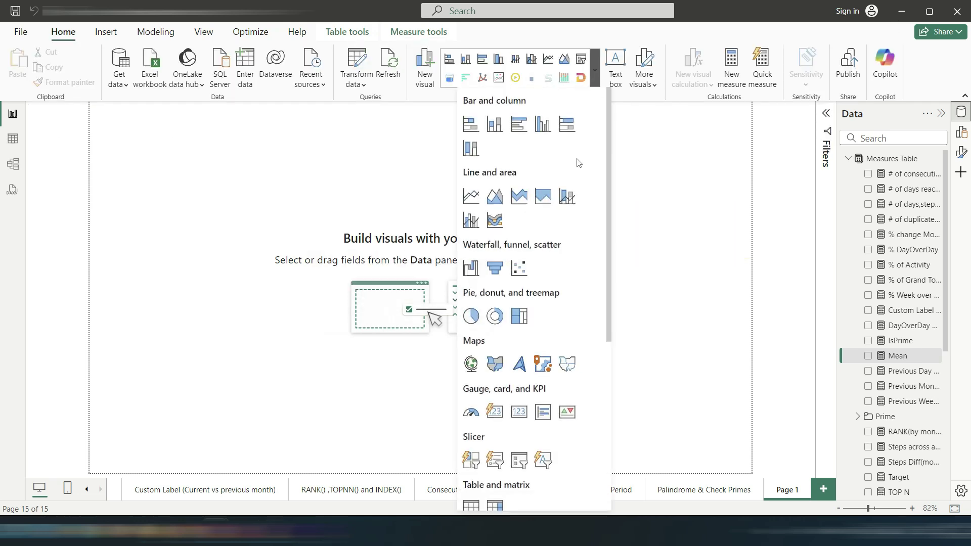
pyautogui.scroll(-5, 552, 213)
pyautogui.scroll(2, 554, 239)
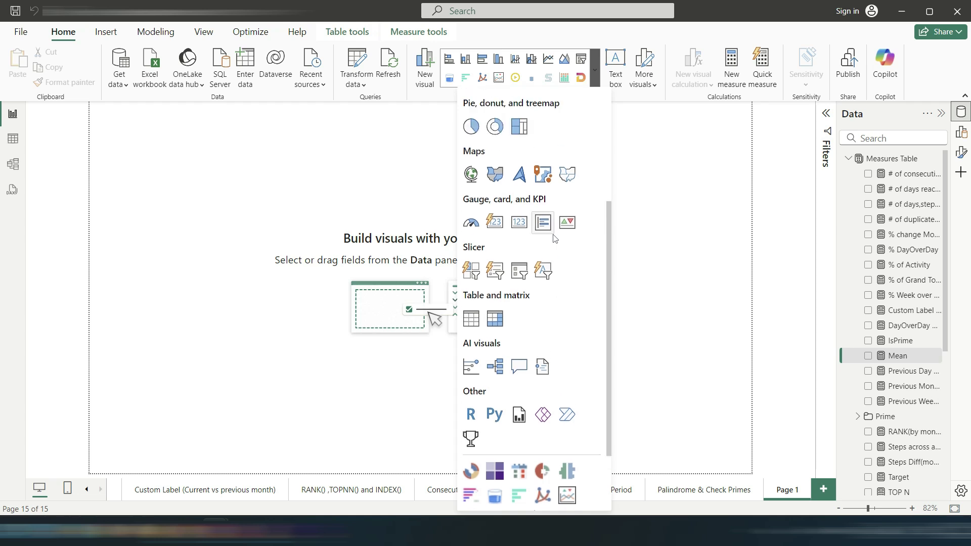
pyautogui.click(492, 223)
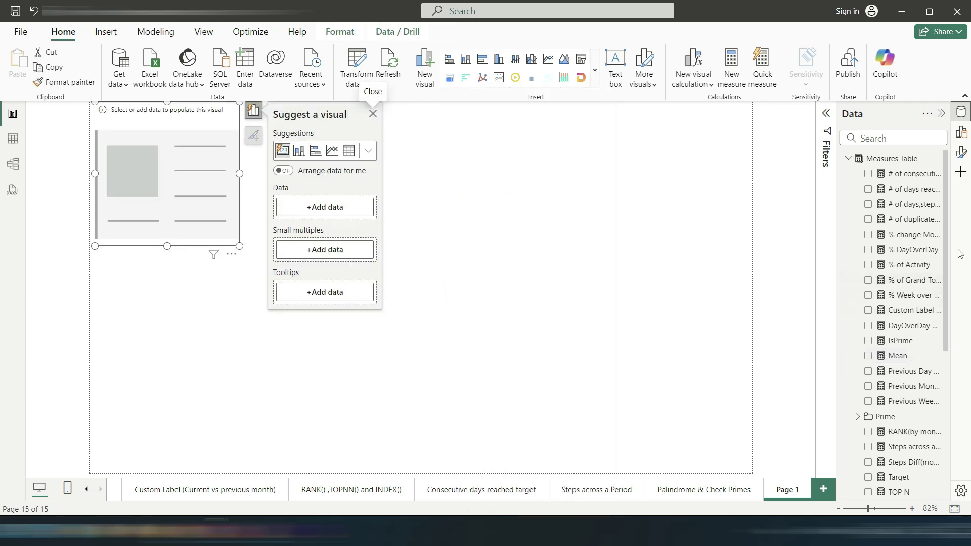
pyautogui.click(867, 355)
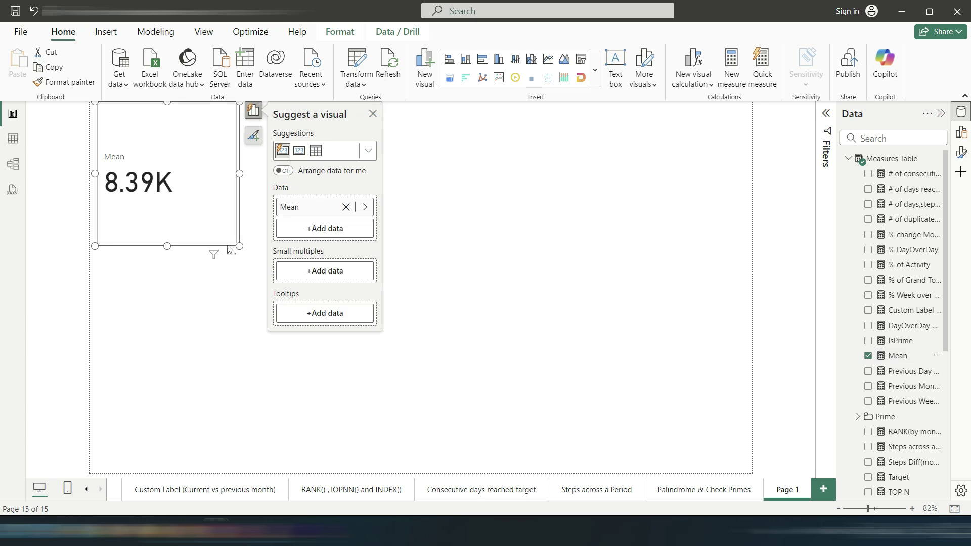
# Centre the card's callout value horizontally.
pyautogui.click(961, 151)
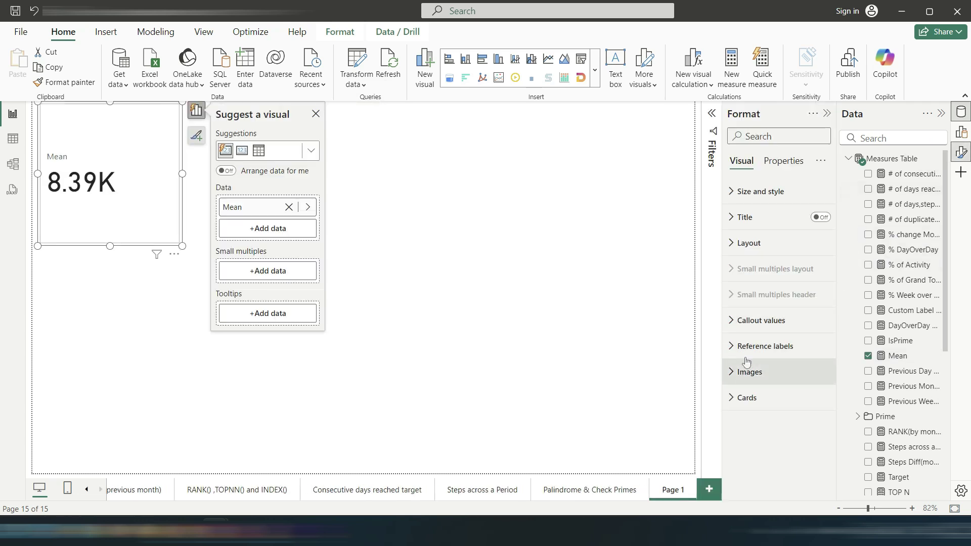
pyautogui.click(759, 320)
pyautogui.scroll(-5, 763, 359)
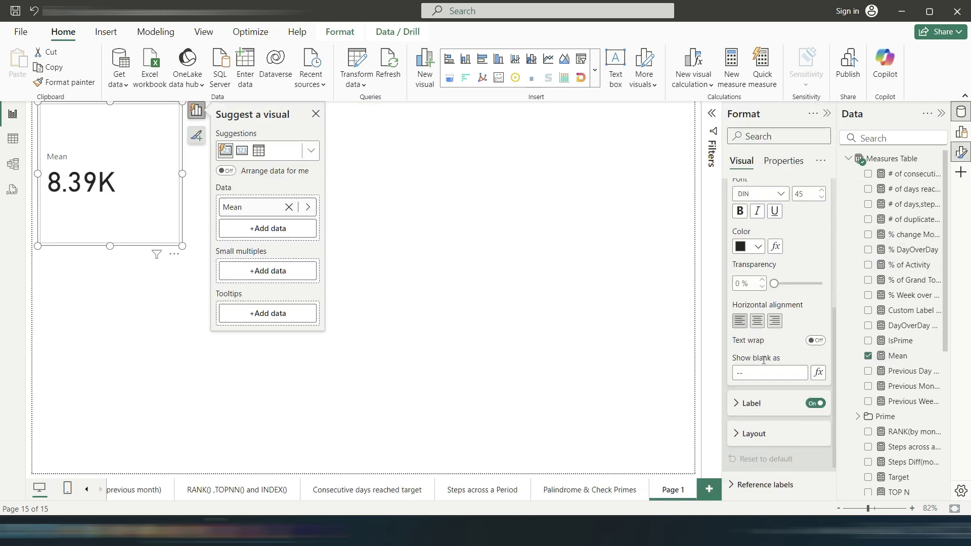
pyautogui.click(757, 324)
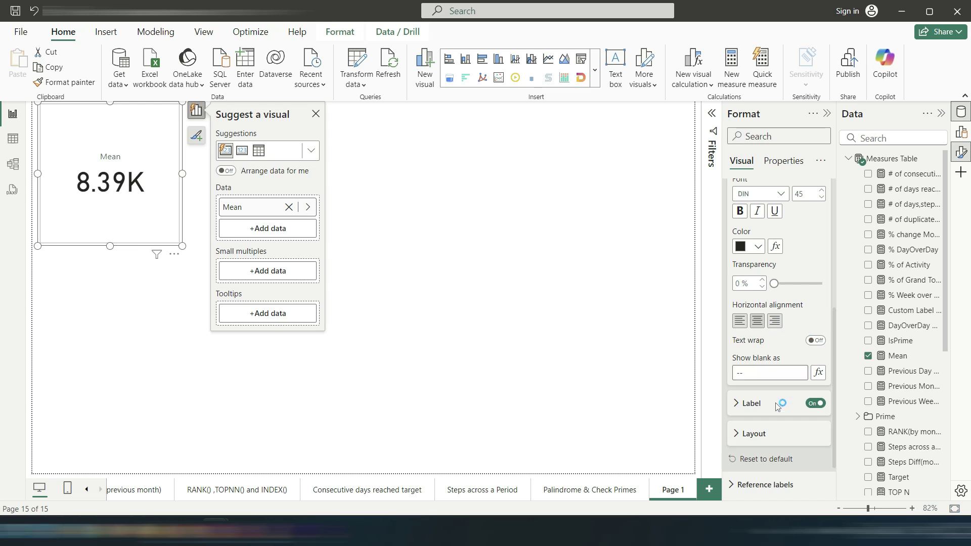
# Set the callout label's position so that it sits below the value on the card.
pyautogui.click(757, 403)
pyautogui.scroll(-5, 761, 399)
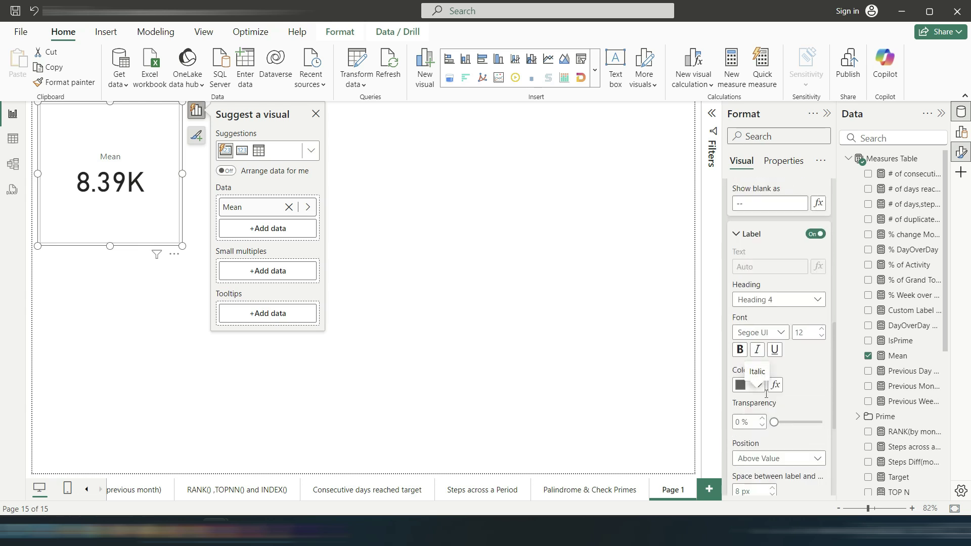
pyautogui.click(771, 439)
pyautogui.click(761, 468)
# Show the Mean series' callout value in full without abbreviated display units, and move the card slightly down and right on the page.
pyautogui.scroll(5, 758, 354)
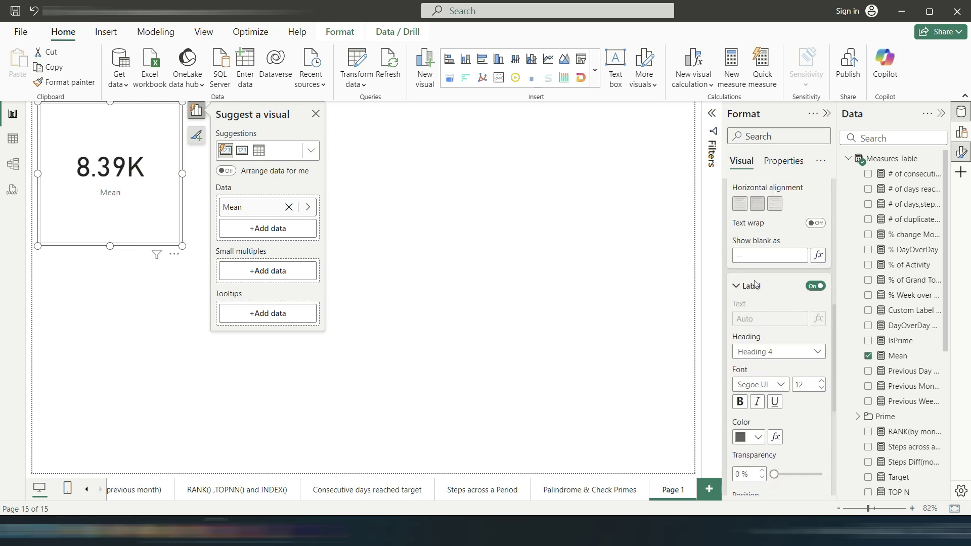
pyautogui.scroll(3, 755, 284)
pyautogui.click(779, 257)
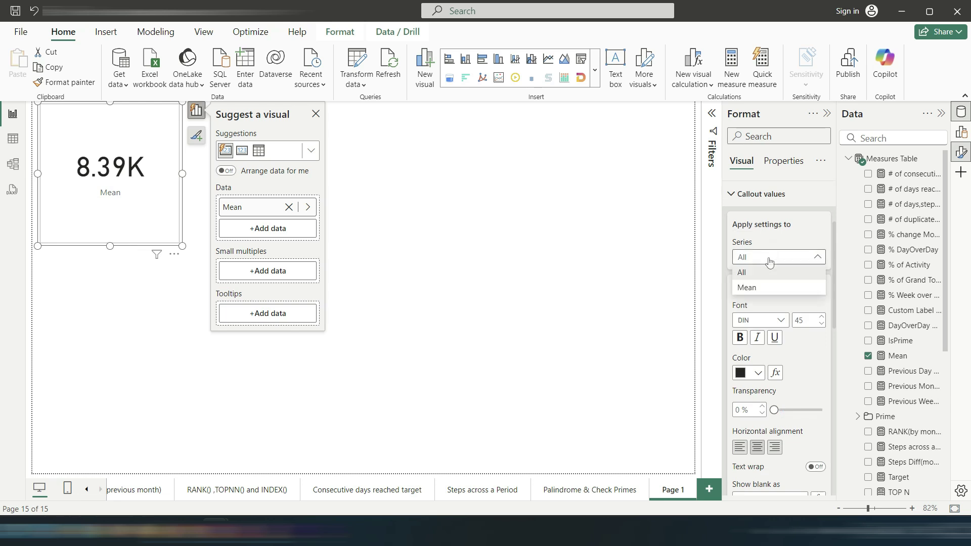
pyautogui.click(757, 290)
pyautogui.scroll(-3, 758, 328)
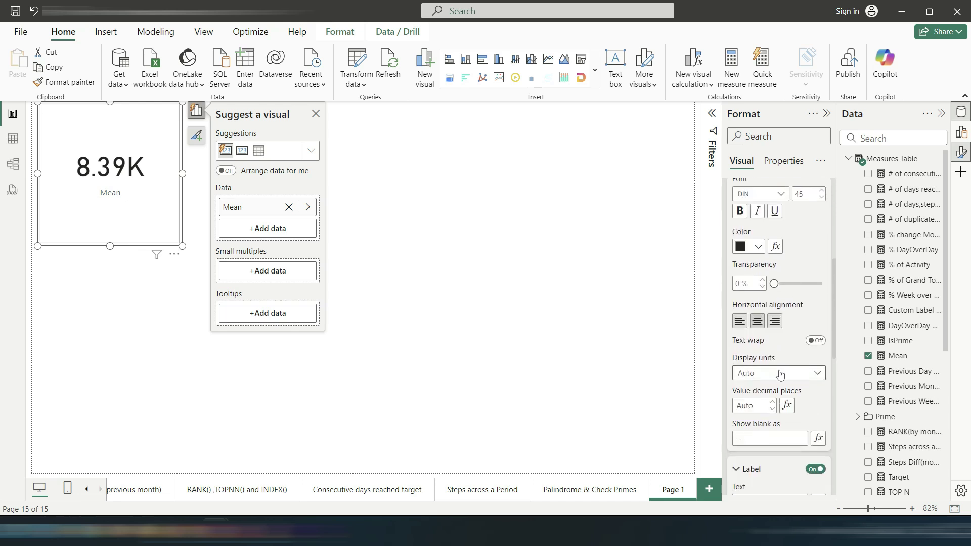
pyautogui.click(764, 373)
pyautogui.click(757, 403)
pyautogui.click(479, 229)
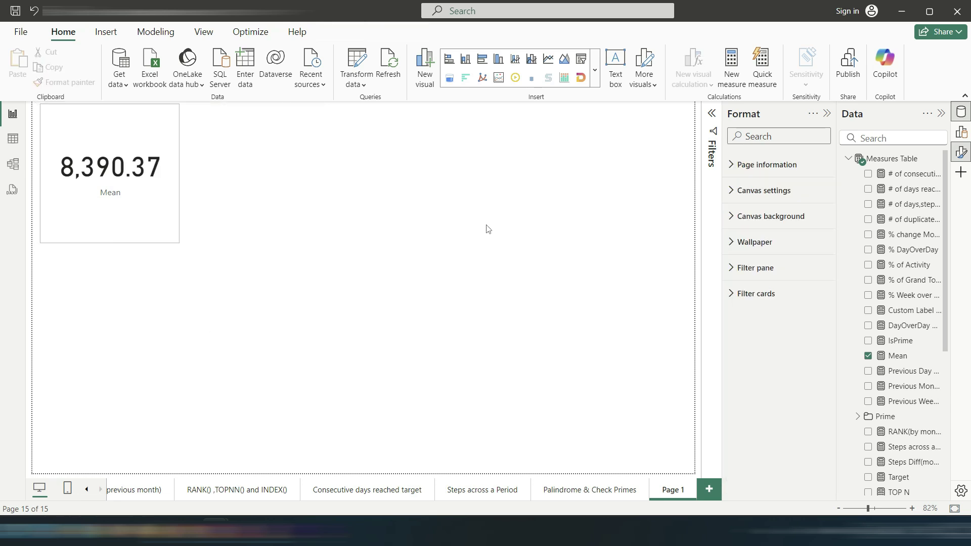
pyautogui.moveTo(144, 191); pyautogui.dragTo(162, 212)
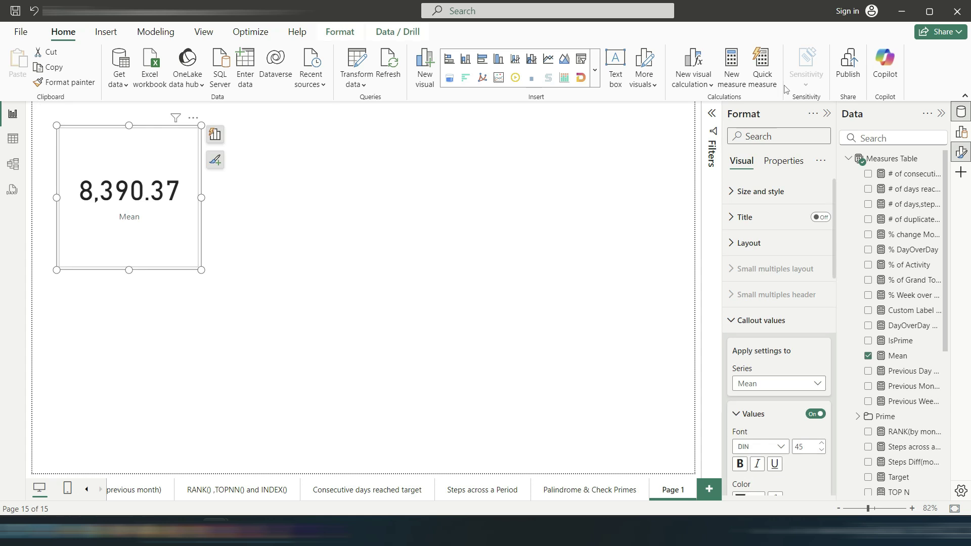
# Copy the CALCULATE expression from the Mean measure's formula.
pyautogui.rightClick(864, 159)
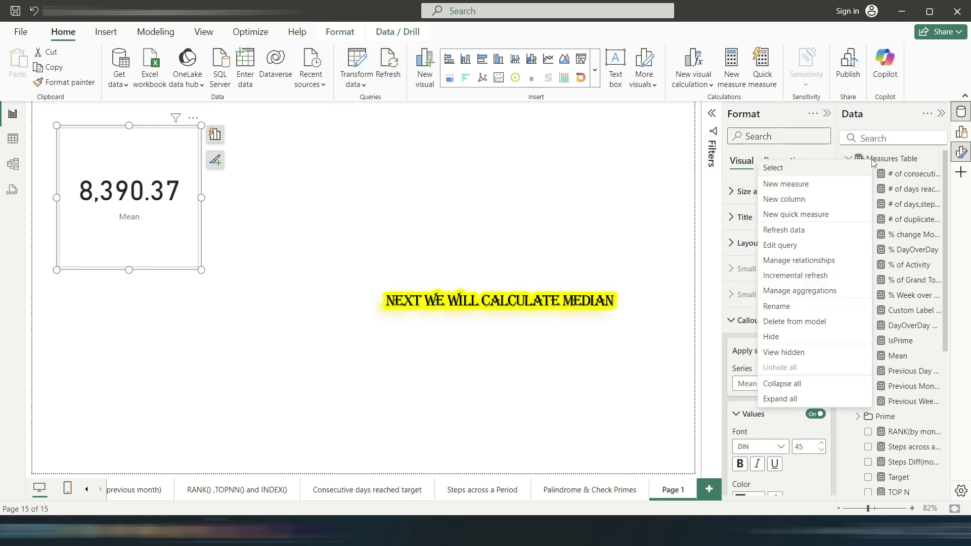
pyautogui.click(189, 213)
pyautogui.click(898, 356)
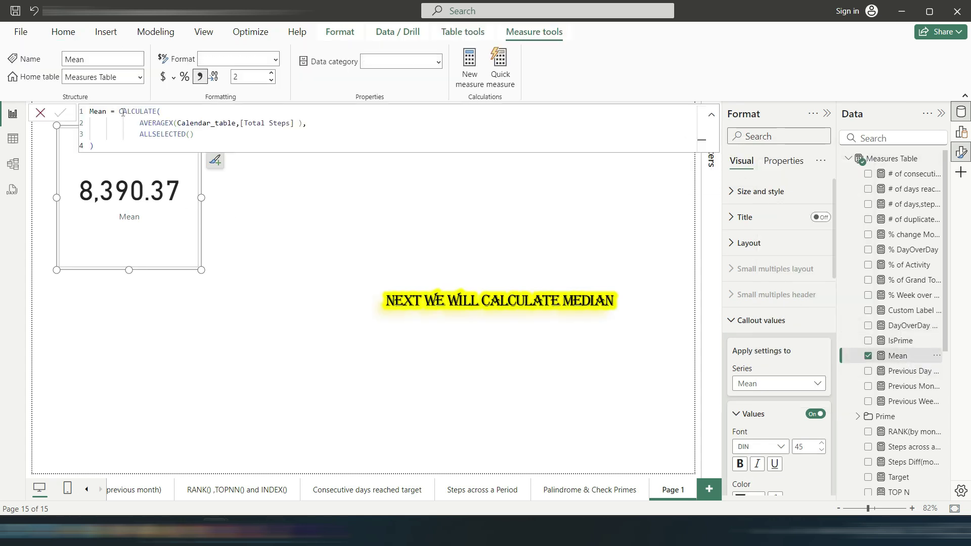
pyautogui.click(114, 146)
pyautogui.moveTo(114, 147); pyautogui.dragTo(114, 112)
pyautogui.hotkey('ctrl', 'c')
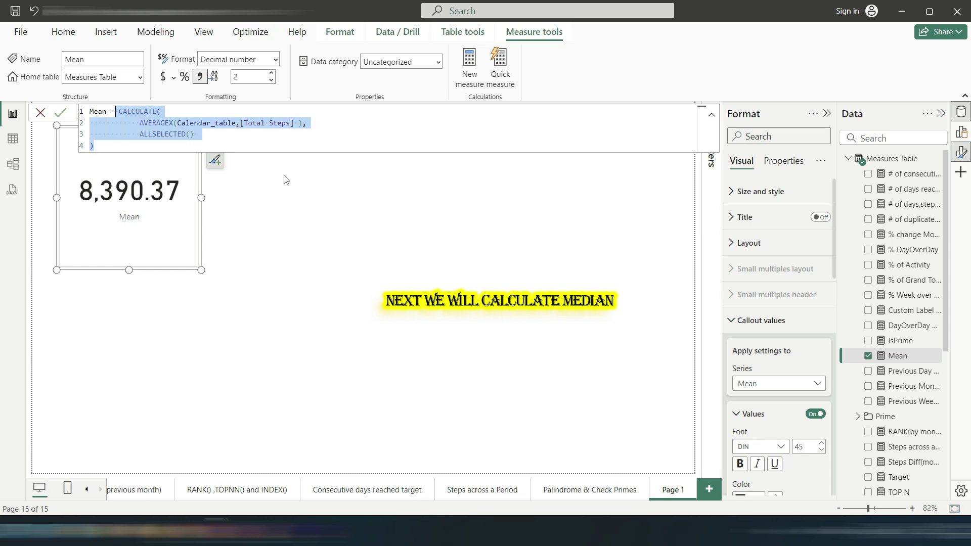
pyautogui.click(323, 177)
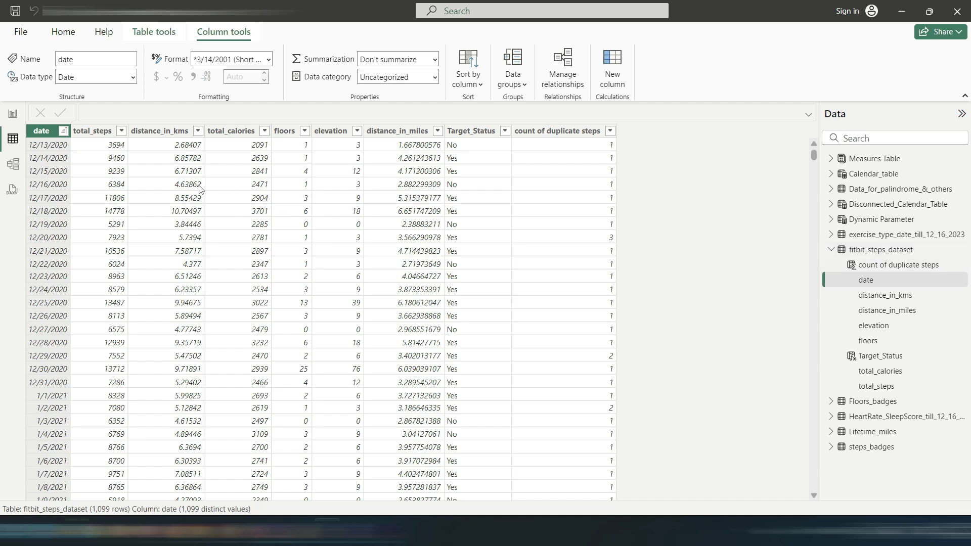
# Try filtering the date column to on or after 01/01/2021 and on or after 01/31/2021, with total_steps sorted ascending.
pyautogui.click(105, 133)
pyautogui.click(56, 131)
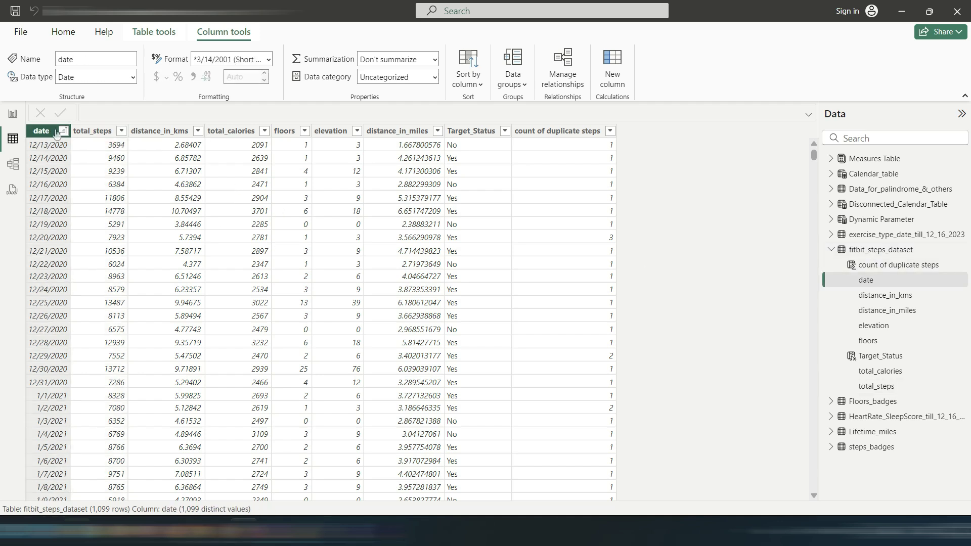
pyautogui.click(63, 131)
pyautogui.moveTo(184, 213)
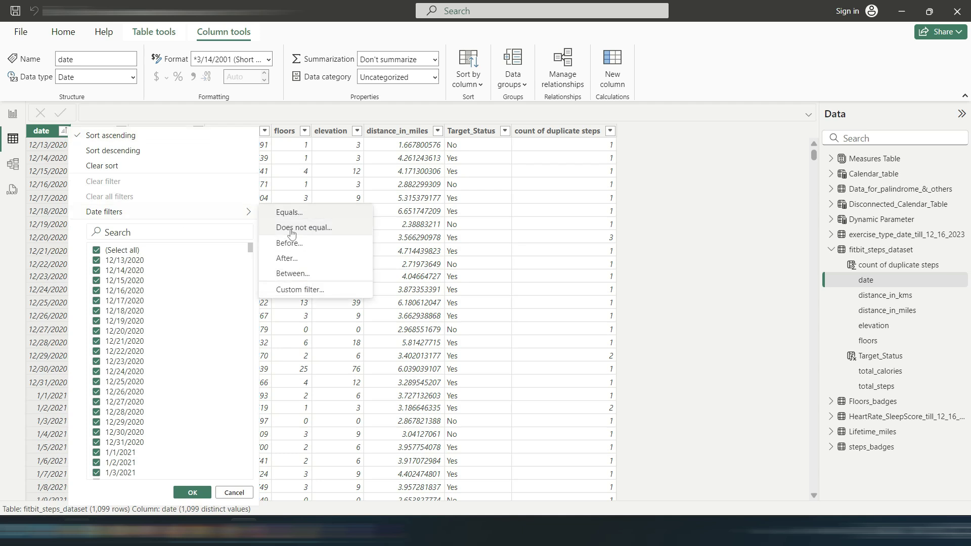
pyautogui.click(301, 290)
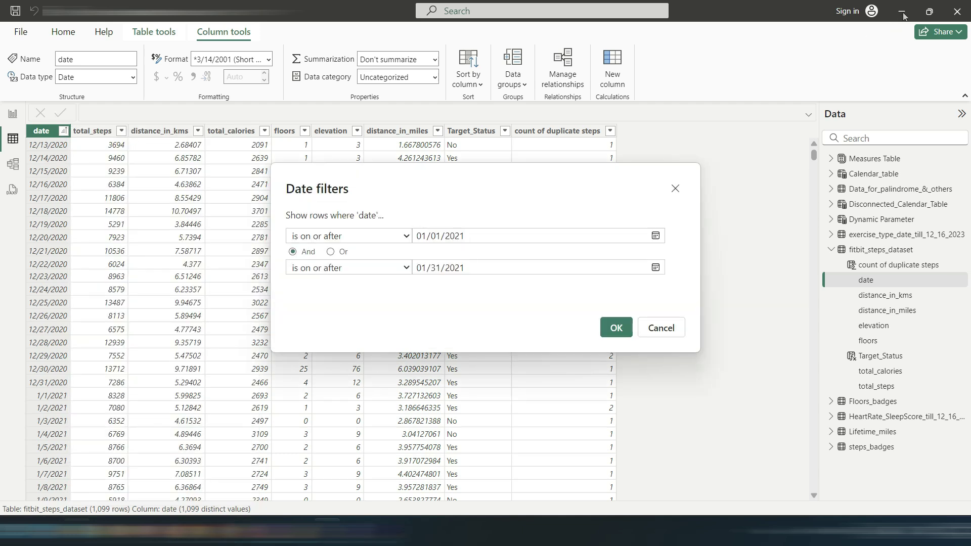
pyautogui.click(612, 328)
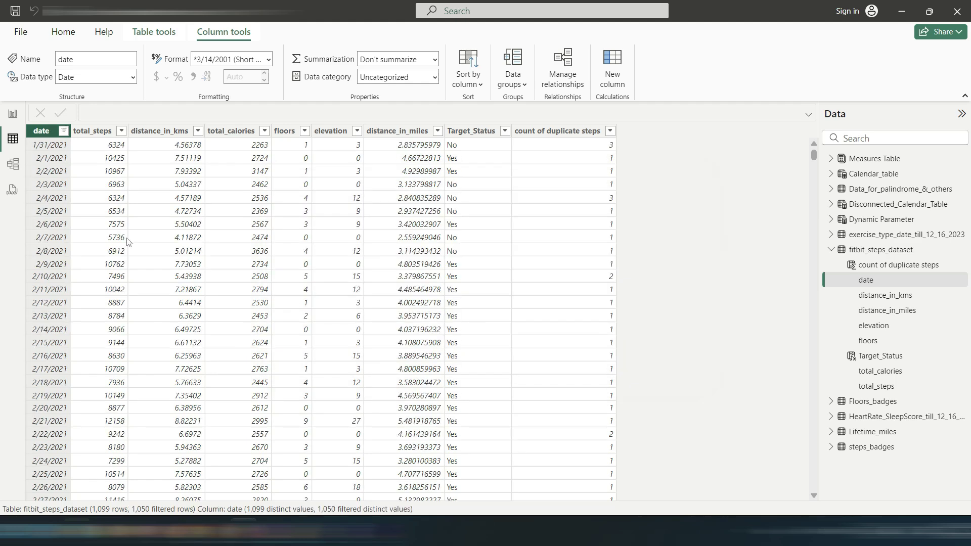
pyautogui.click(121, 131)
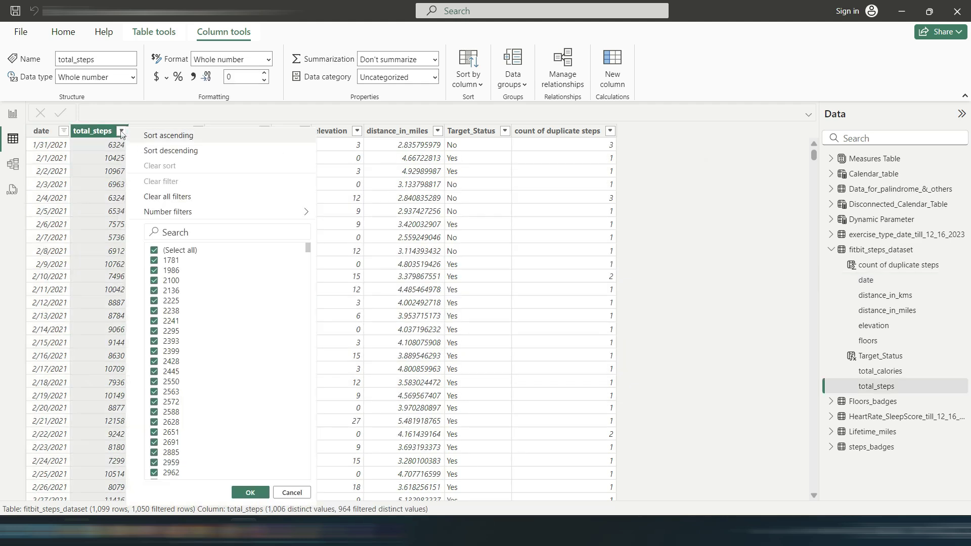
pyautogui.click(169, 136)
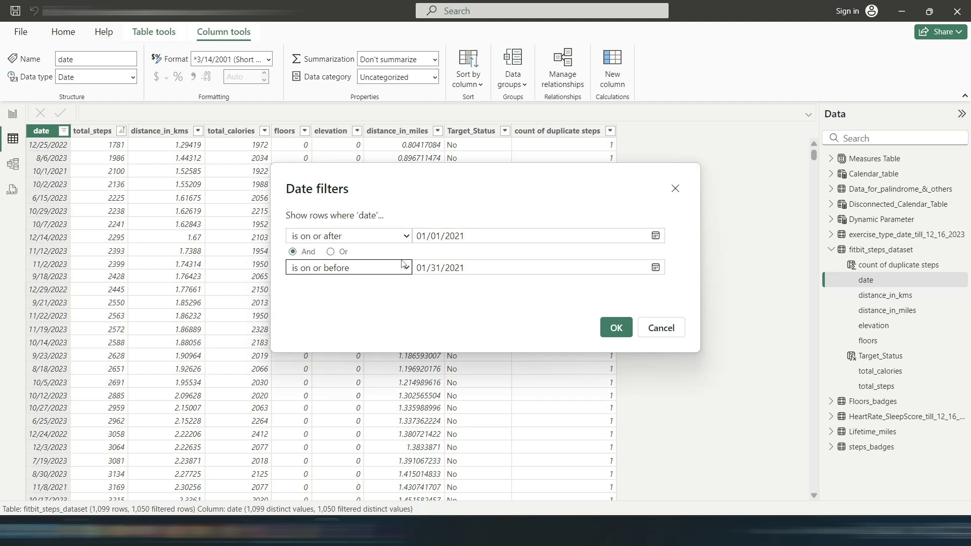
# Filter the date column to on or after 01/01/2021 and on or before 01/31/2021, and sort total_steps in ascending order.
pyautogui.click(616, 328)
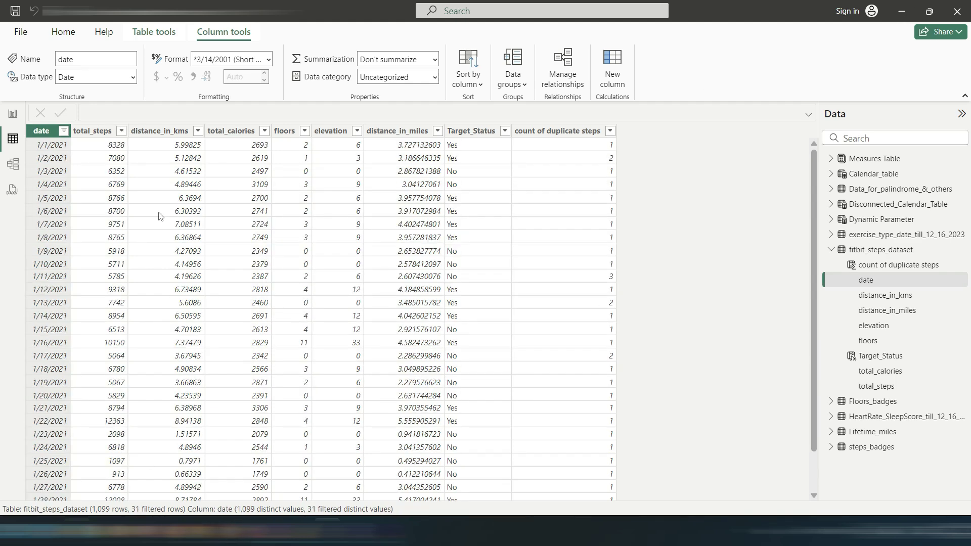
pyautogui.click(122, 131)
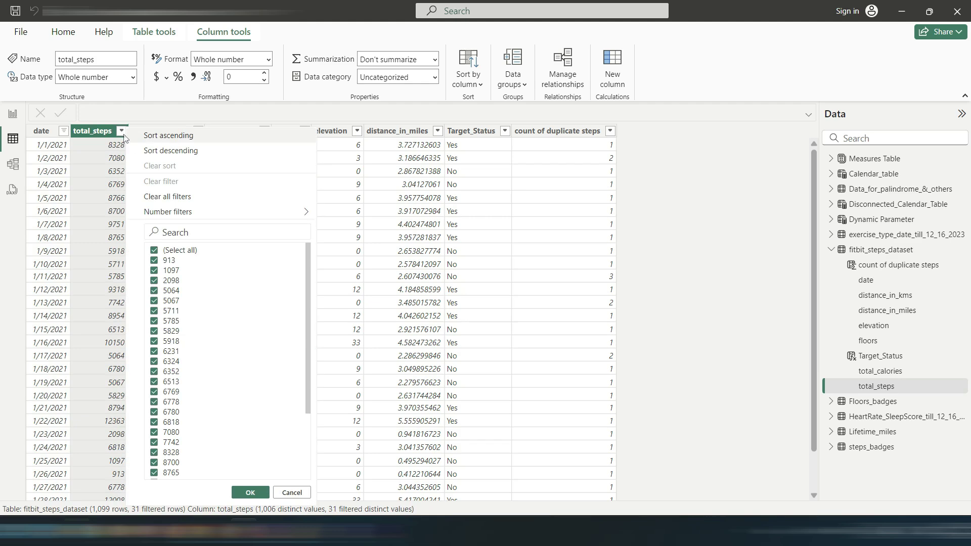
pyautogui.click(157, 137)
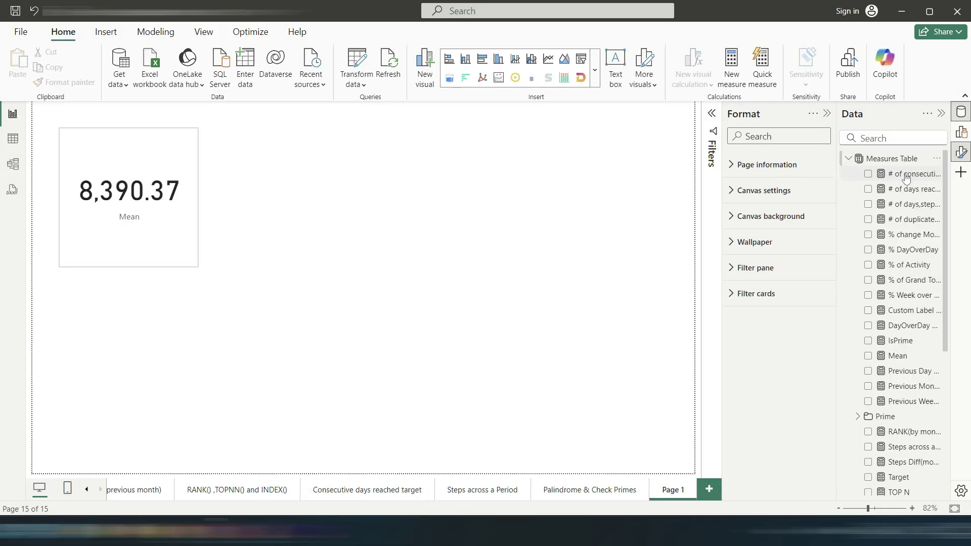
# Create a new measure in the Measures Table from the copied CALCULATE expression, with MEDIANX in place of AVERAGEX.
pyautogui.rightClick(905, 158)
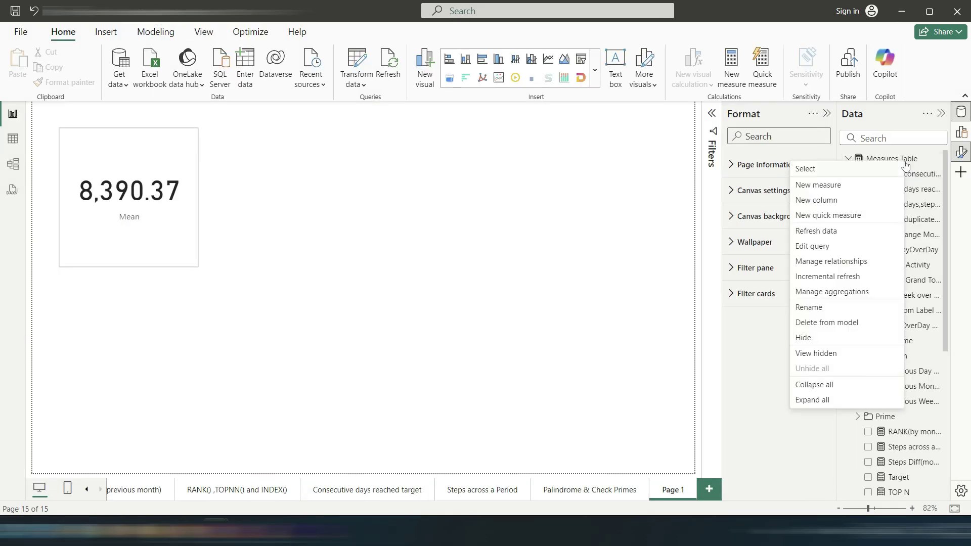
pyautogui.press('Escape')
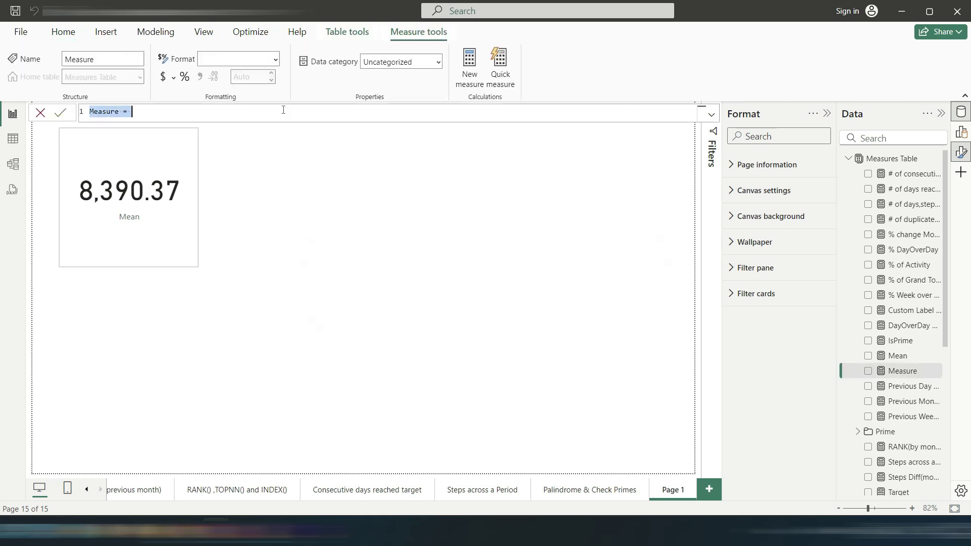
pyautogui.click(273, 113)
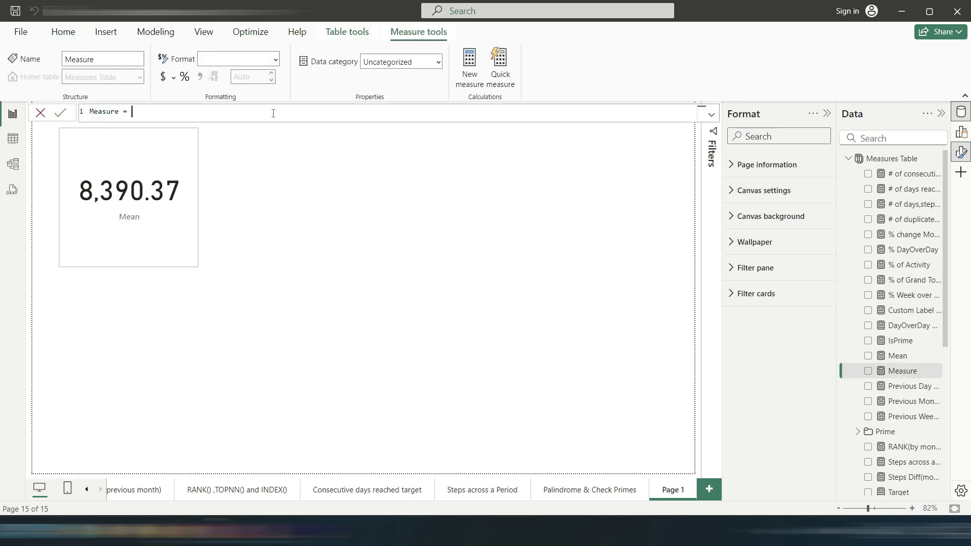
pyautogui.hotkey('ctrl', 'v')
pyautogui.moveTo(140, 123); pyautogui.dragTo(166, 123)
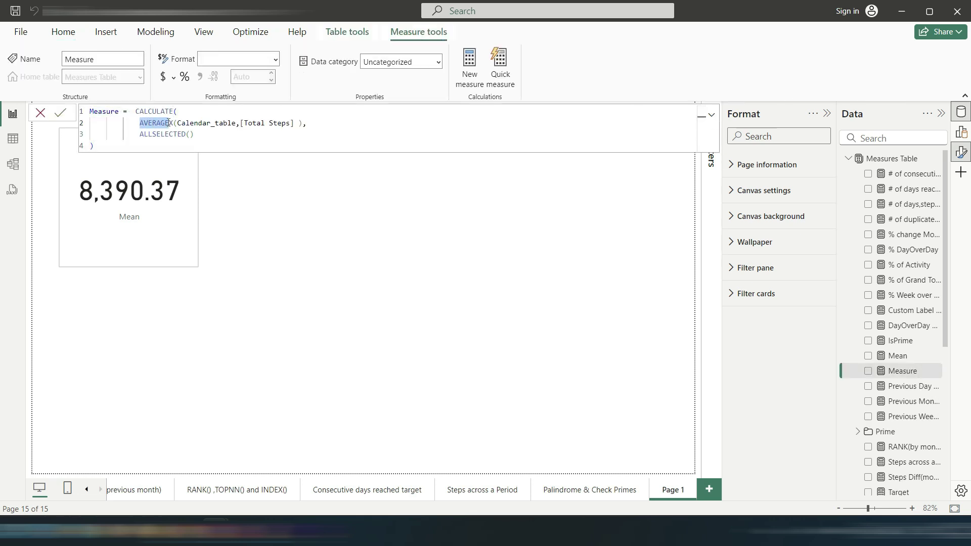
pyautogui.write('MEDIANX')
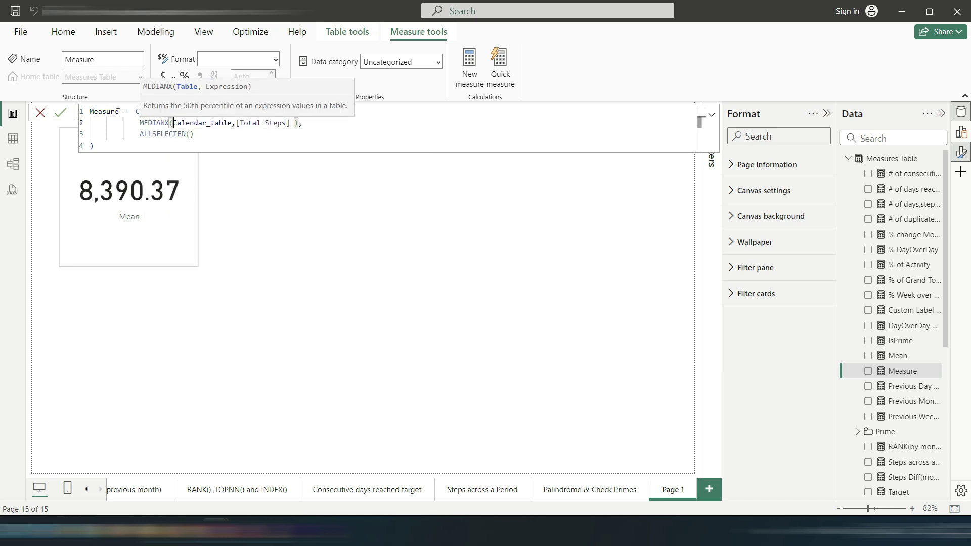
# Name the new measure Median, commit its formula and format it with a thousands separator.
pyautogui.moveTo(118, 112); pyautogui.dragTo(87, 111)
pyautogui.write('Median')
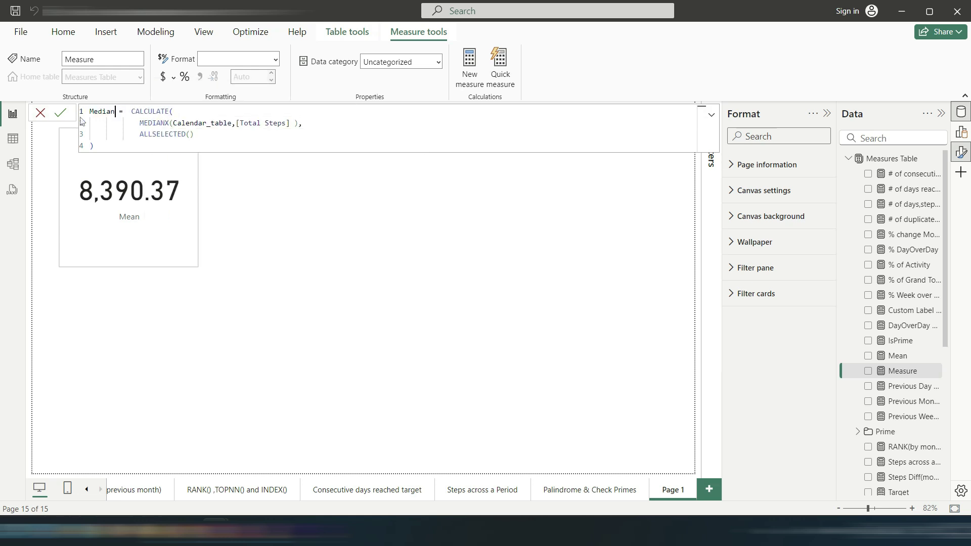
pyautogui.click(61, 113)
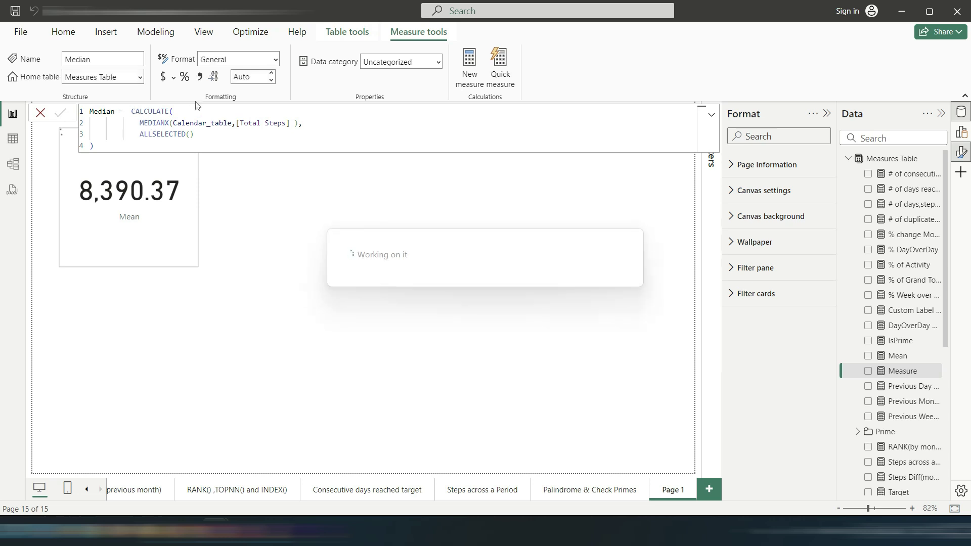
pyautogui.click(200, 77)
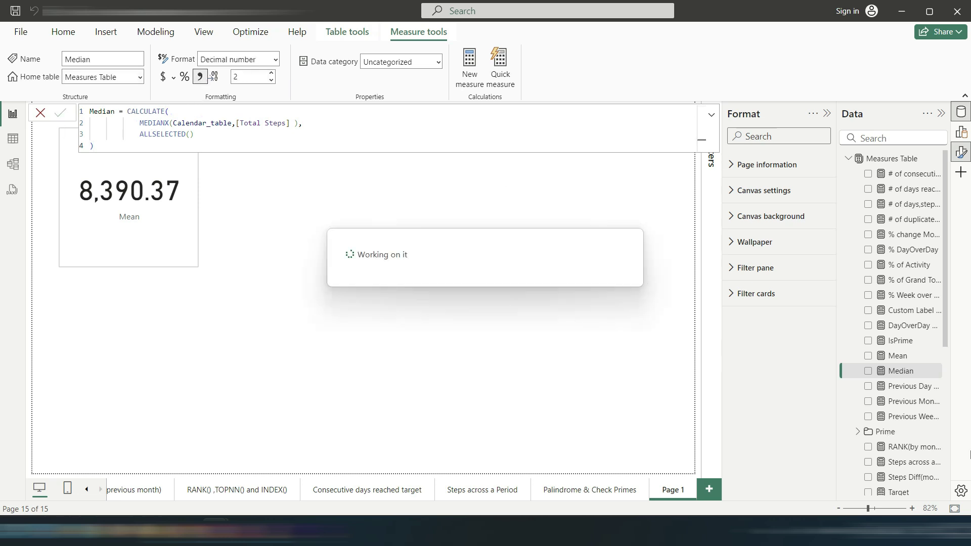
# Add the Median measure to the Mean card and widen the card to fit both values side by side.
pyautogui.moveTo(907, 376); pyautogui.dragTo(161, 252)
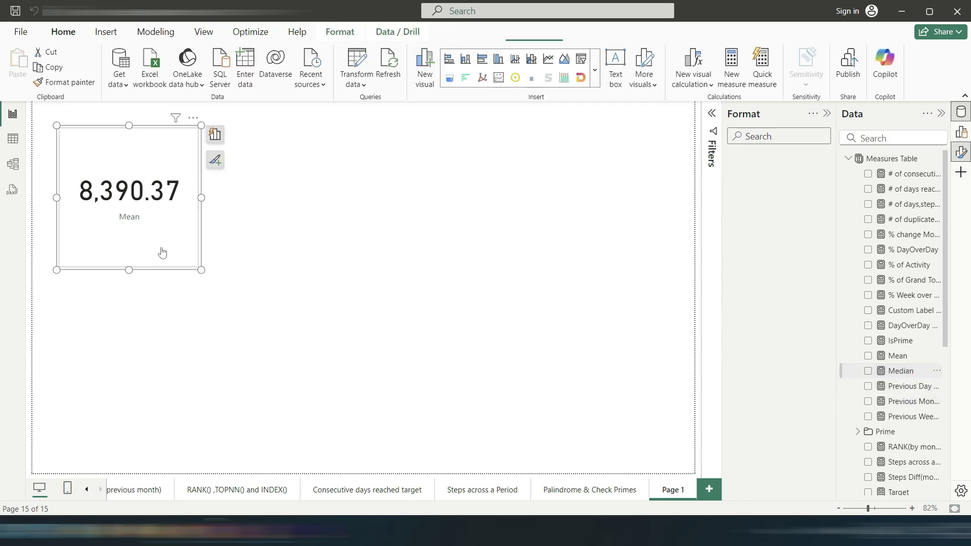
pyautogui.moveTo(201, 198); pyautogui.dragTo(438, 198)
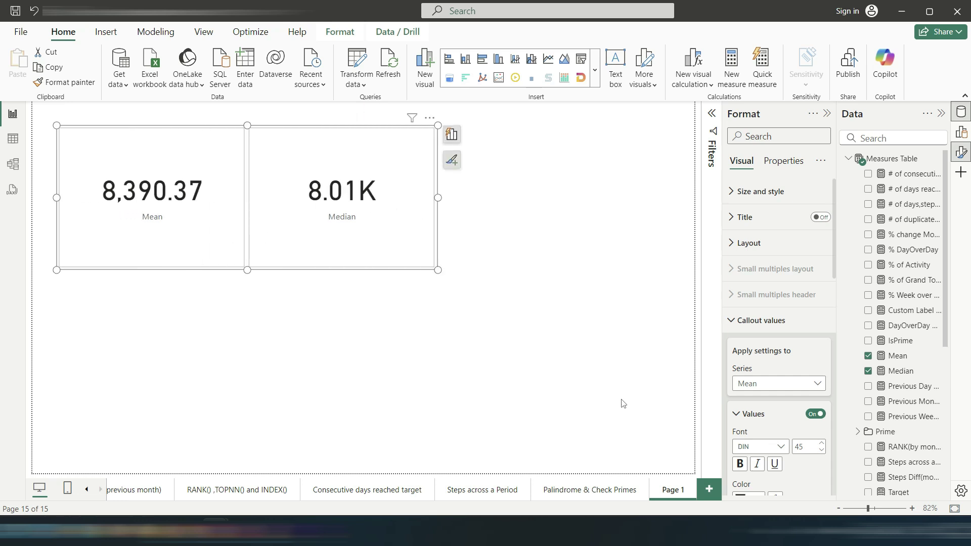
# Set the display units of the Median series' callout value to None.
pyautogui.scroll(-8, 824, 405)
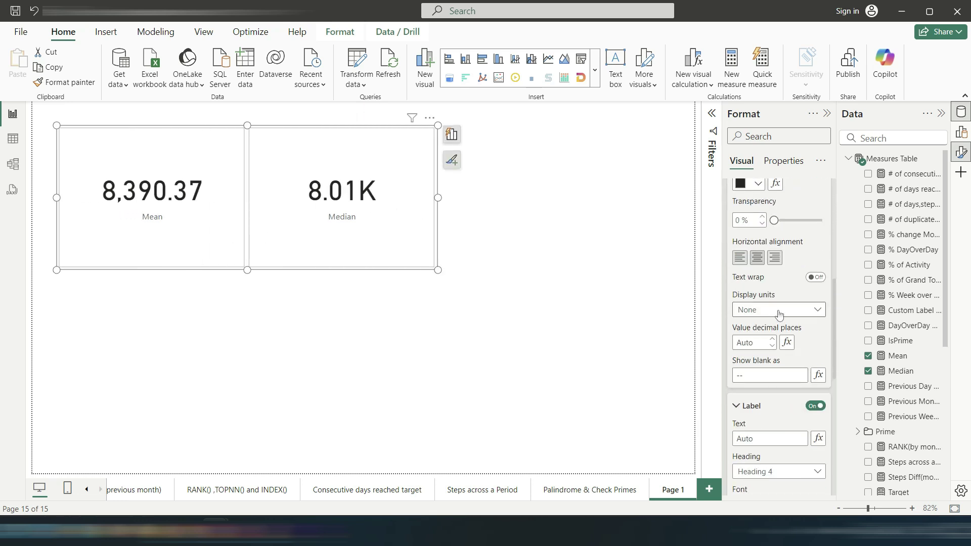
pyautogui.scroll(6, 779, 314)
pyautogui.click(779, 318)
pyautogui.click(758, 364)
pyautogui.scroll(-3, 805, 399)
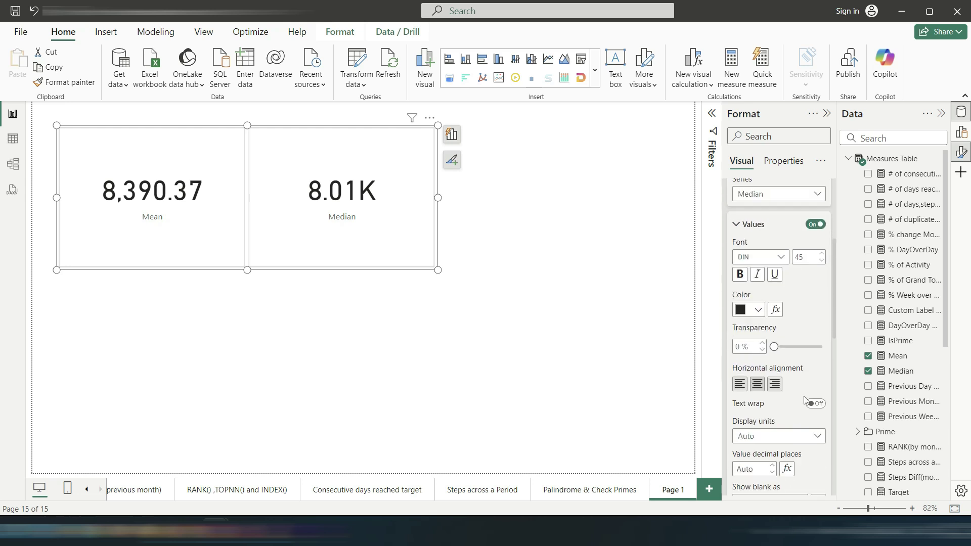
pyautogui.scroll(-2, 805, 400)
pyautogui.scroll(-2, 768, 327)
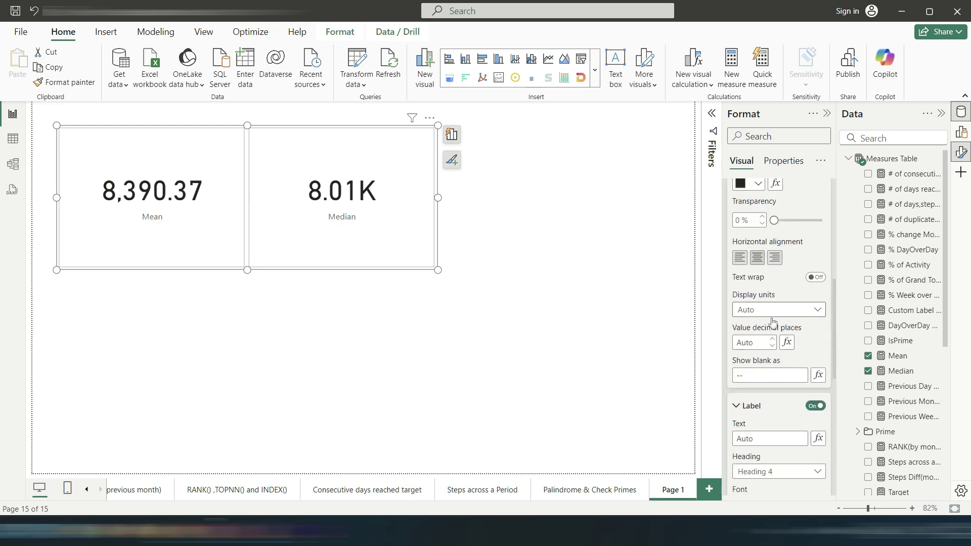
pyautogui.click(772, 311)
pyautogui.click(749, 341)
pyautogui.click(483, 335)
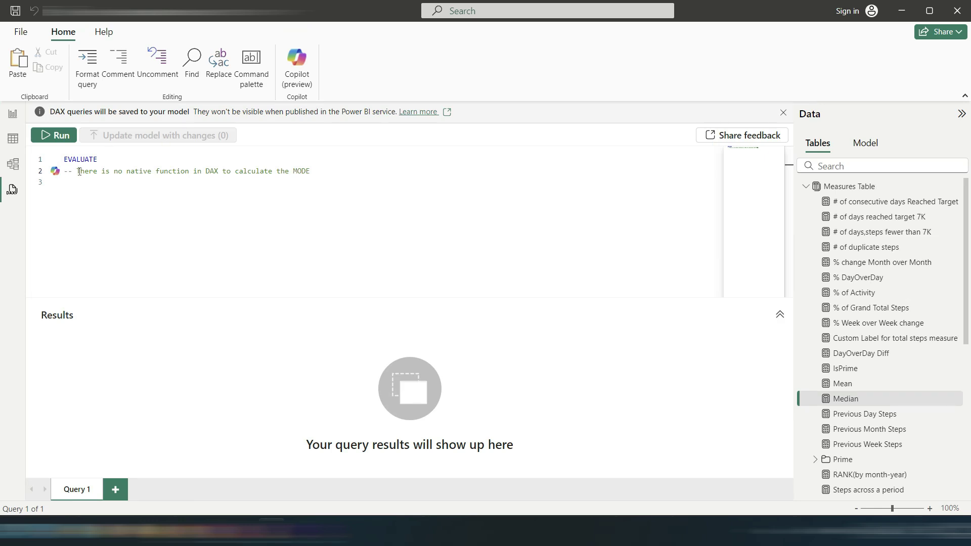
# Start an ADDCOLUMNS expression in the DAX query, below the comment about the missing native MODE function.
pyautogui.moveTo(78, 172); pyautogui.dragTo(327, 175)
pyautogui.click(171, 205)
pyautogui.write('add')
pyautogui.press('Tab')
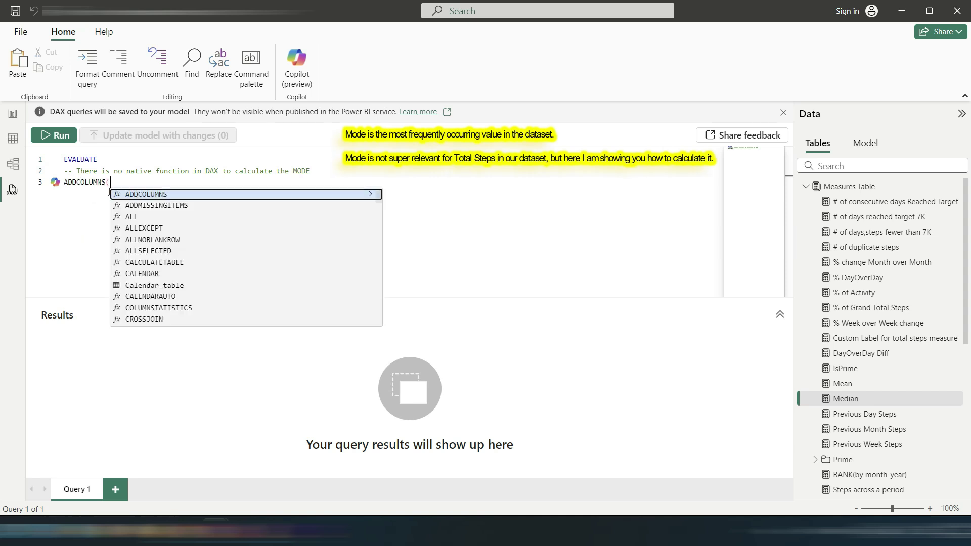
pyautogui.press('Return')
# Enter VALUES(fitbit_steps_dataset[total_steps]) as the table argument of ADDCOLUMNS.
pyautogui.write('vale')
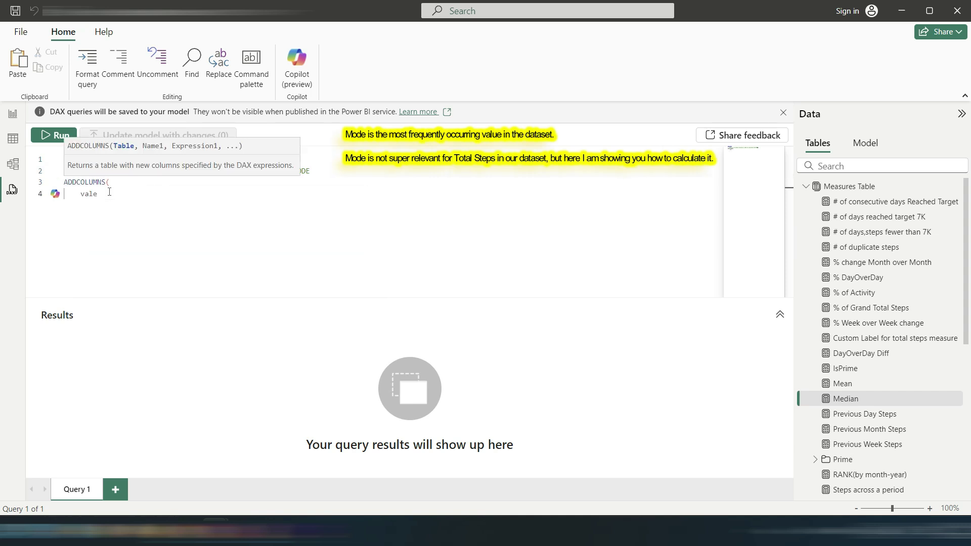
pyautogui.press('Tab')
pyautogui.write('fit')
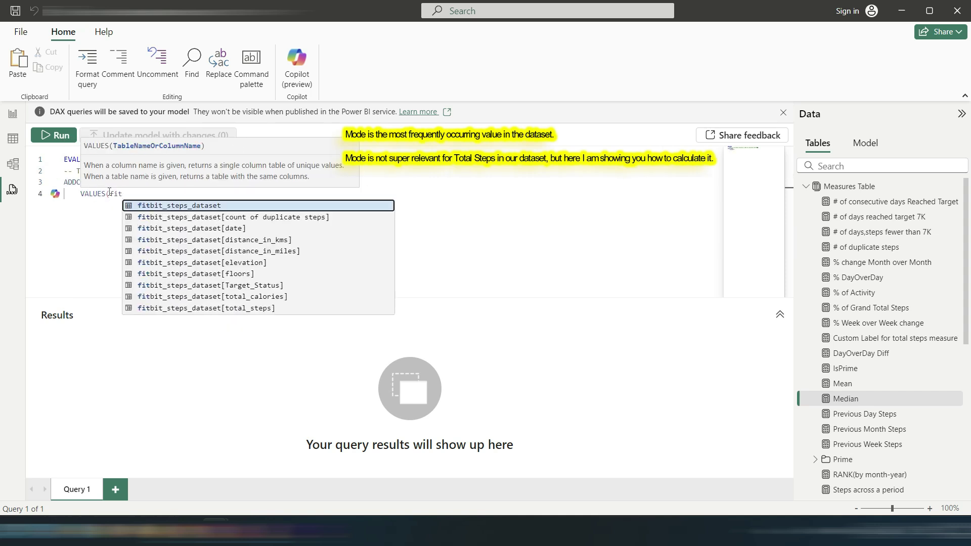
pyautogui.press('Tab')
pyautogui.write('[to')
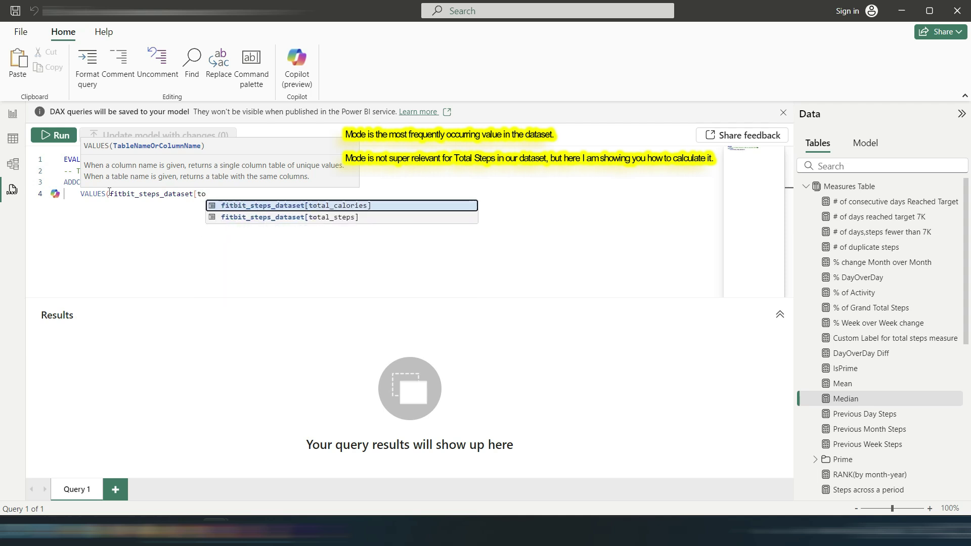
pyautogui.press('Down')
pyautogui.press('Tab')
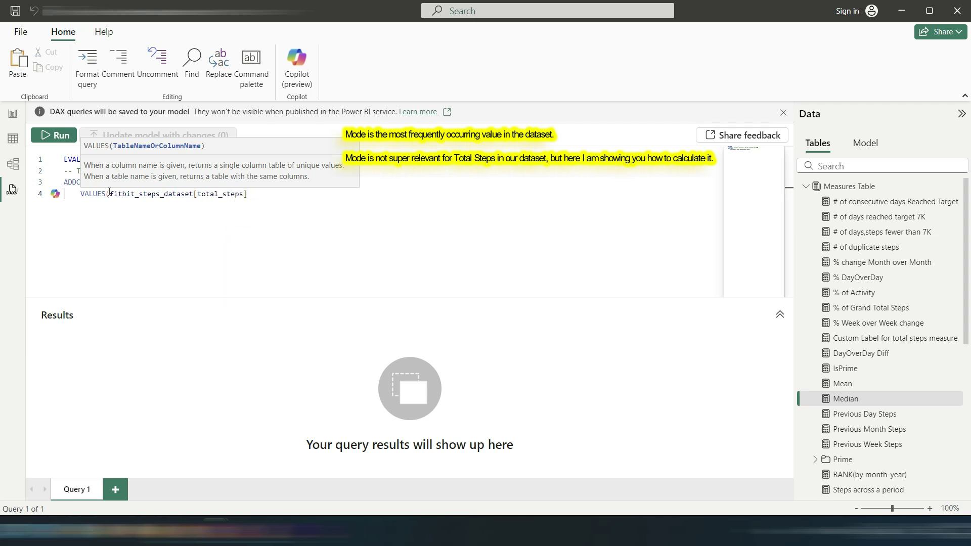
pyautogui.write(')')
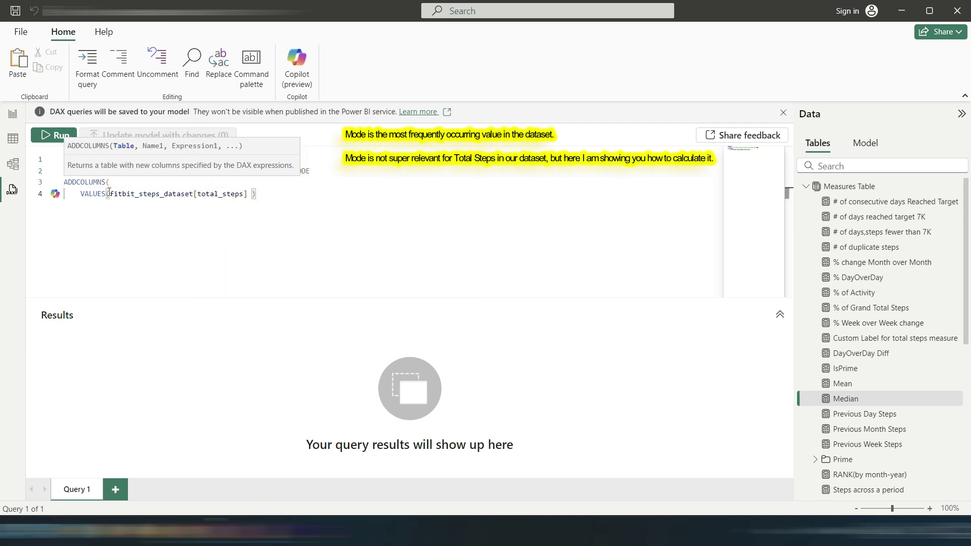
pyautogui.write(',')
pyautogui.press('Return')
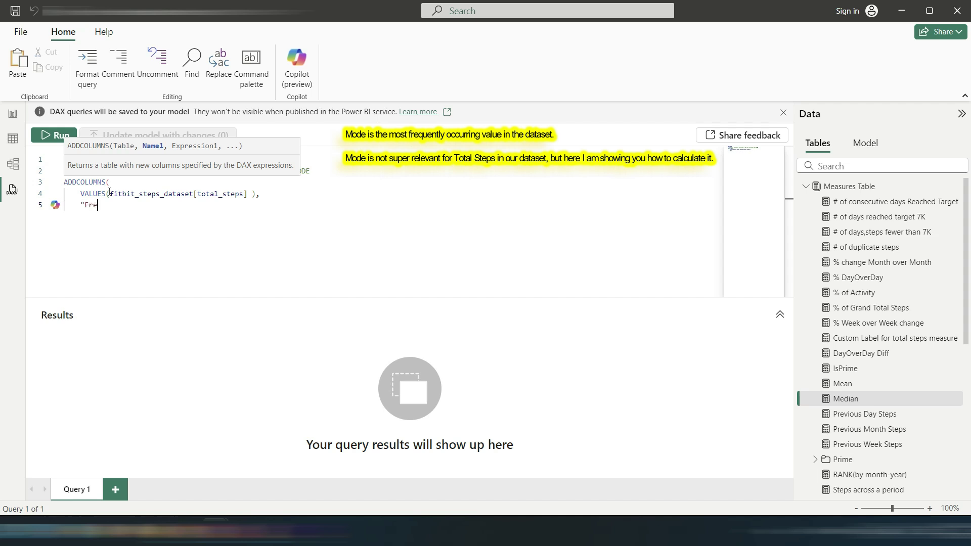
# Complete ADDCOLUMNS with a column named "Frequency" that returns [total_steps], and run the query.
pyautogui.write('"Frequency",')
pyautogui.press('Return')
pyautogui.write('[tot')
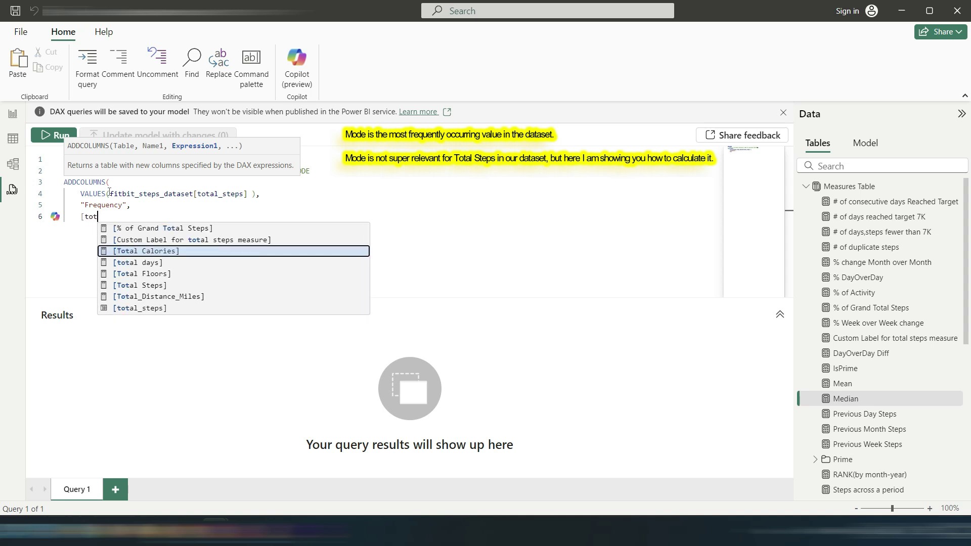
pyautogui.press('Down')
pyautogui.press('Down')
pyautogui.press('Down')
pyautogui.press('Down')
pyautogui.press('Down')
pyautogui.press('Tab')
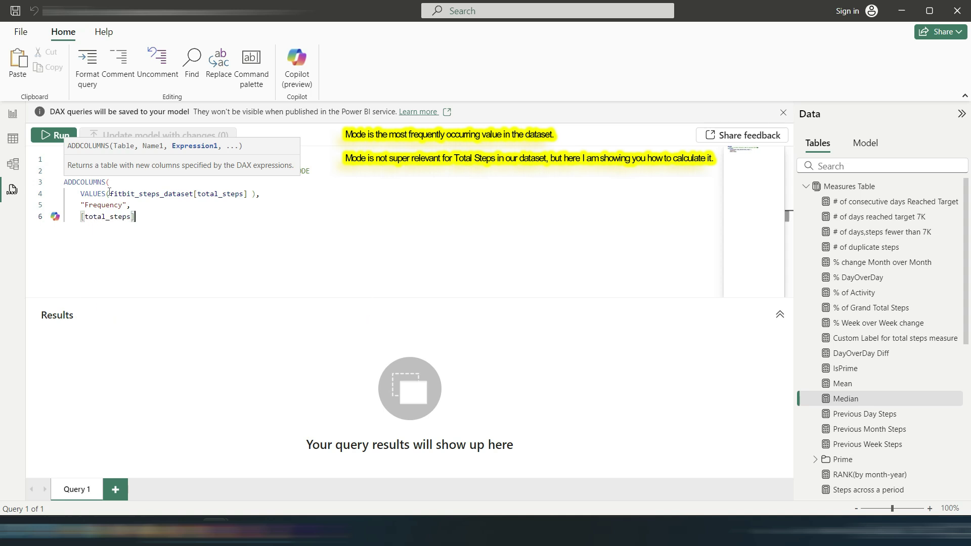
pyautogui.press('Return')
pyautogui.write(')')
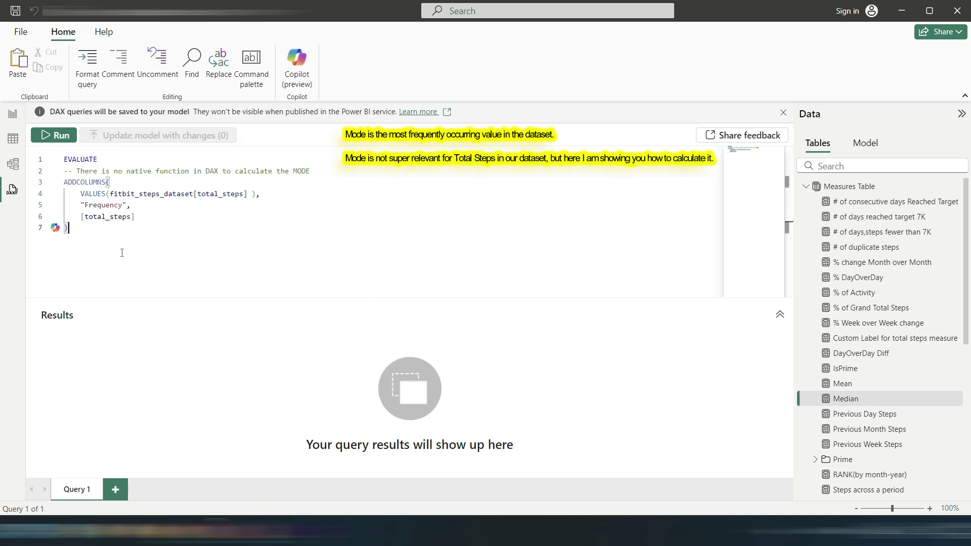
pyautogui.click(61, 142)
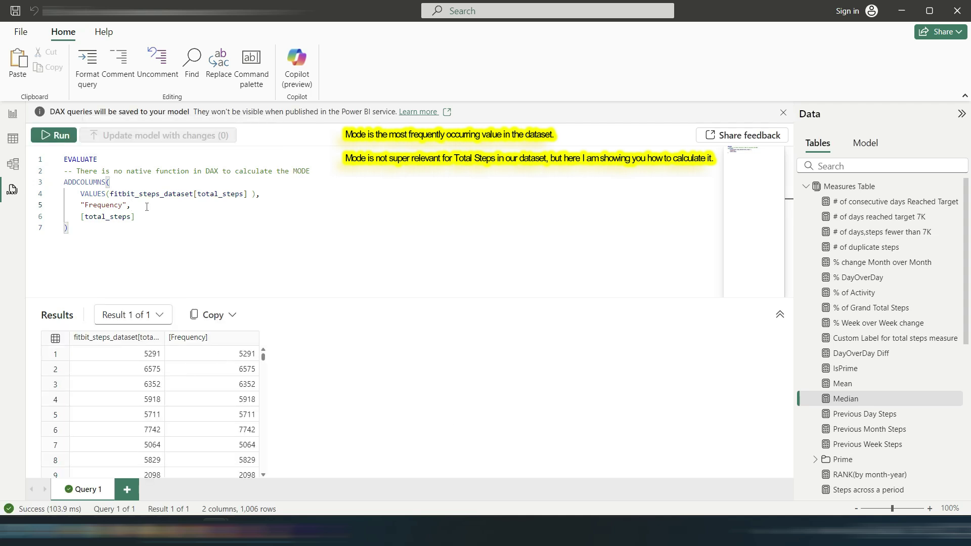
# Insert a CALCULATE expression containing COUNT(fitbit_steps_dataset[total_steps]) below the "Frequency" column name.
pyautogui.press('Return')
pyautogui.write('CALCULATE(')
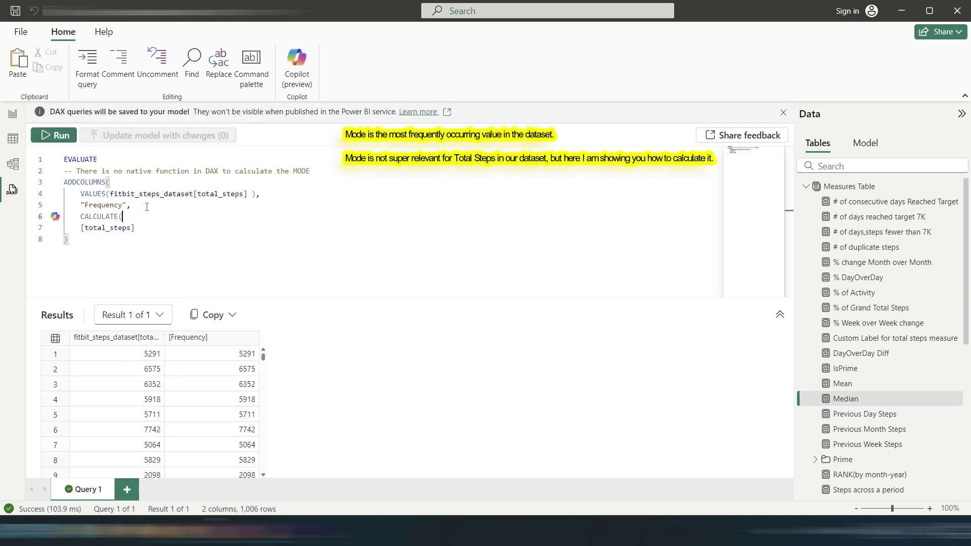
pyautogui.press('Return')
pyautogui.write('COUNT(')
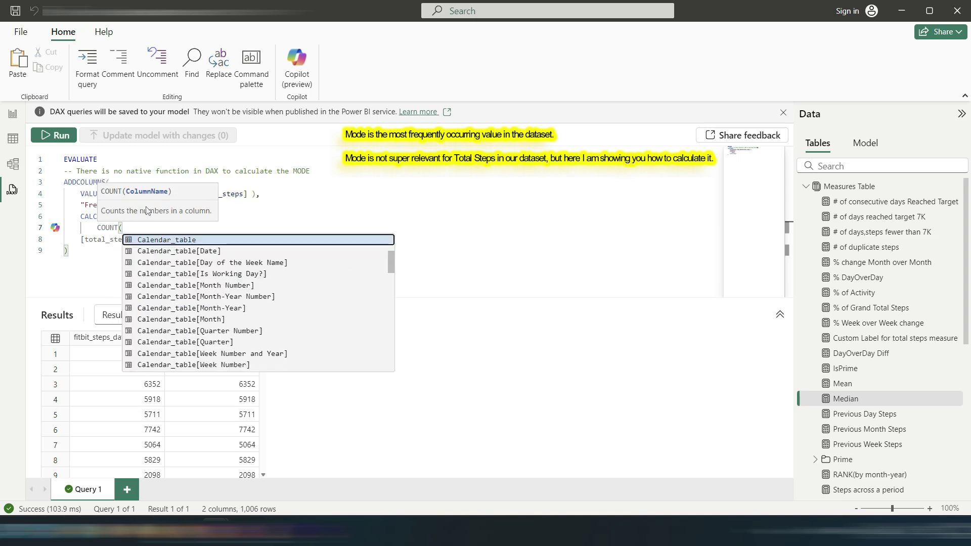
pyautogui.write('fit')
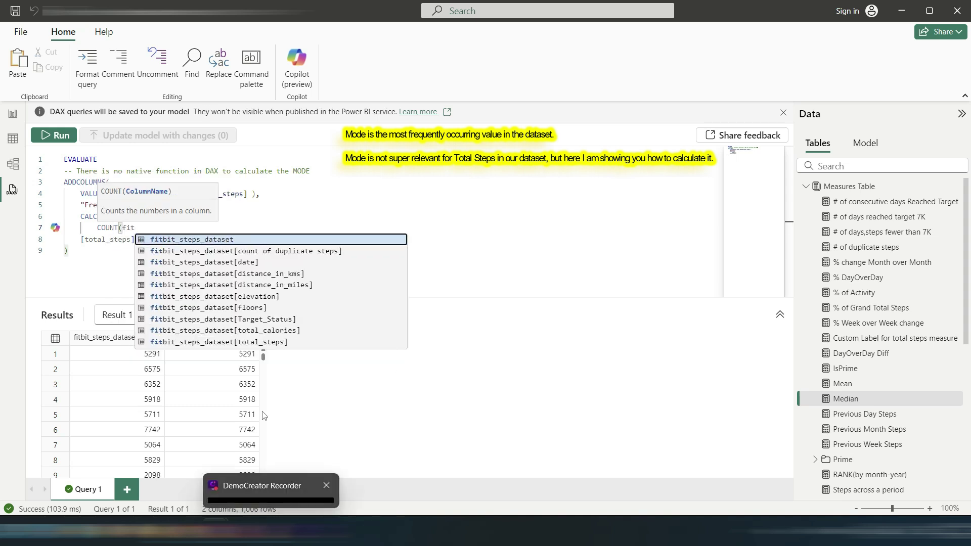
pyautogui.click(257, 342)
pyautogui.write(')')
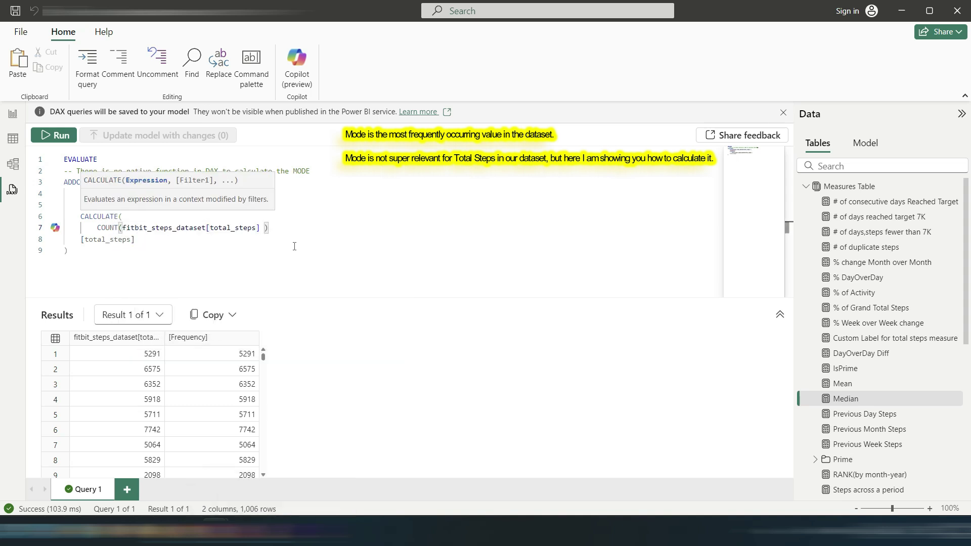
# Replace the leftover [total_steps] reference with the missing closing parenthesis for CALCULATE, and run the query to review the frequencies.
pyautogui.moveTo(136, 239); pyautogui.dragTo(81, 240)
pyautogui.press('BackSpace')
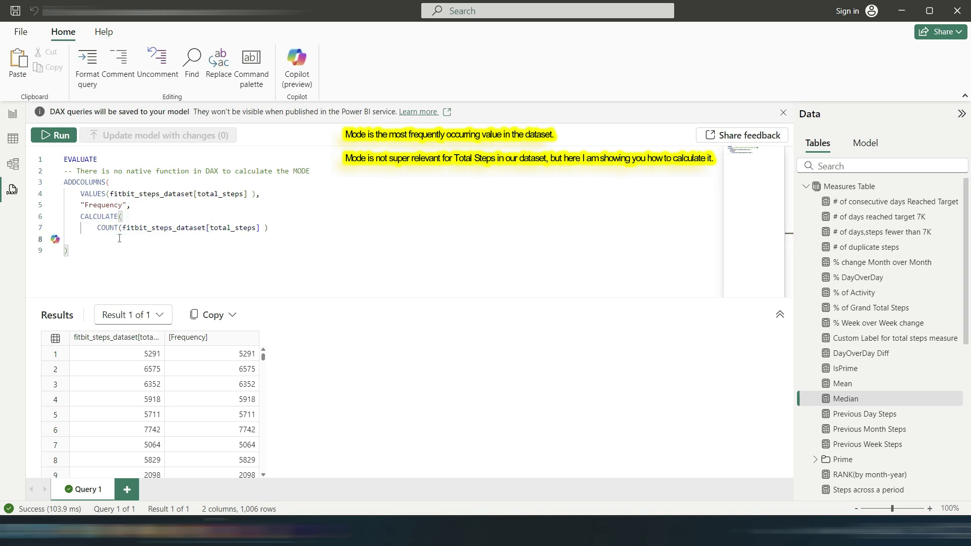
pyautogui.click(96, 251)
pyautogui.write(')')
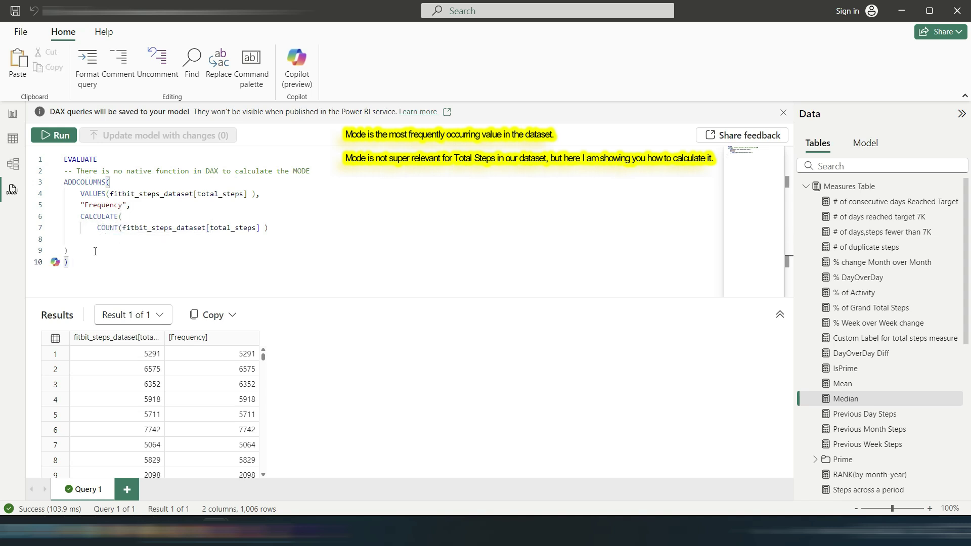
pyautogui.click(55, 135)
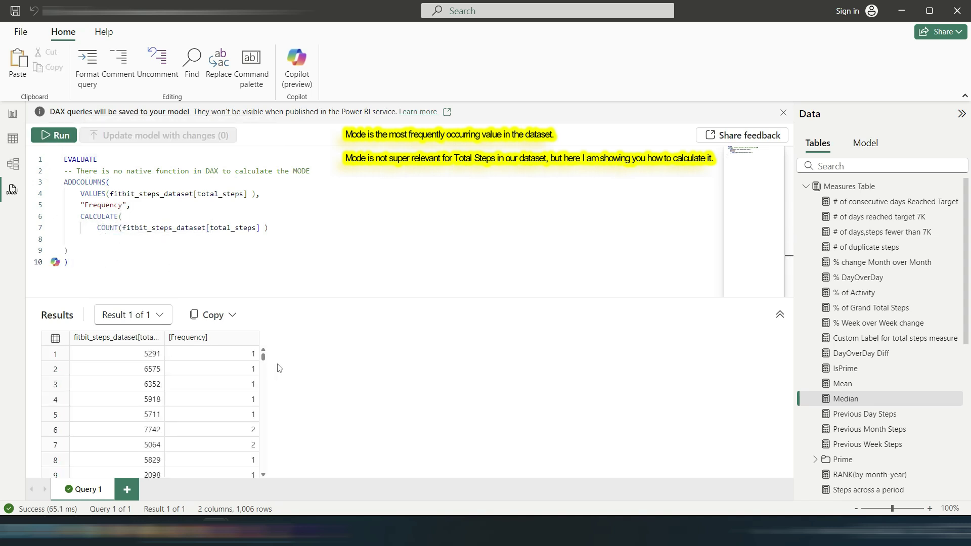
pyautogui.scroll(-2, 264, 359)
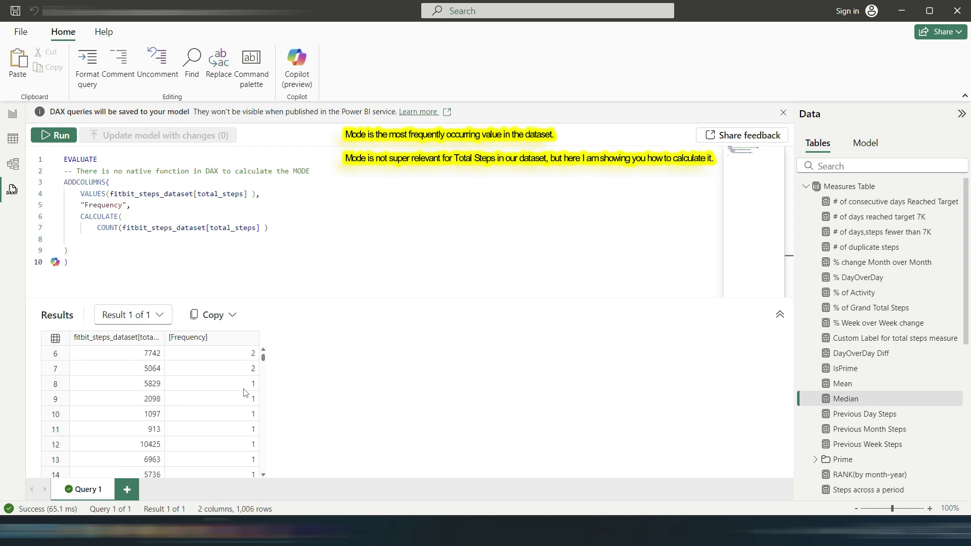
pyautogui.scroll(-9, 198, 380)
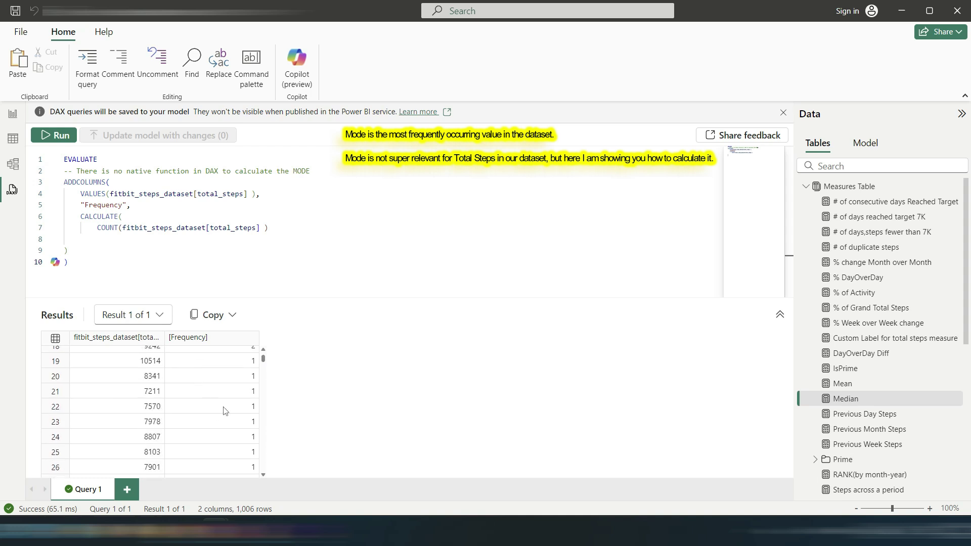
pyautogui.scroll(4, 238, 426)
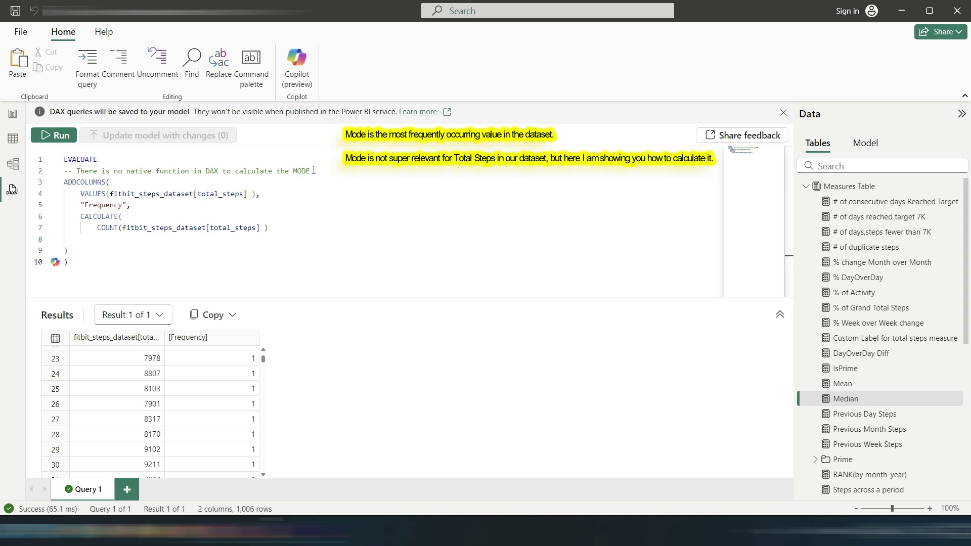
# Wrap the ADDCOLUMNS expression in TOPN as its table argument, with an N value of 1.
pyautogui.click(313, 171)
pyautogui.press('Return')
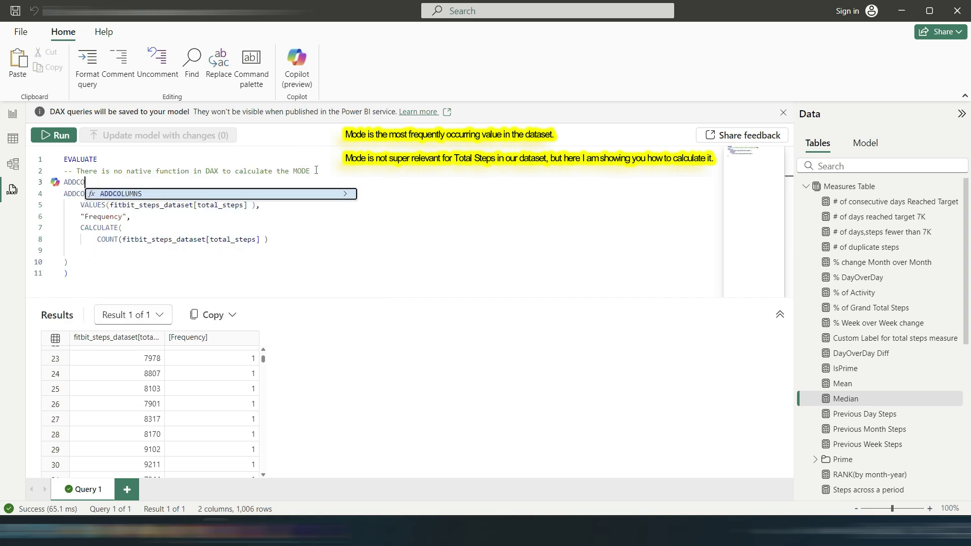
pyautogui.write('TOPN(')
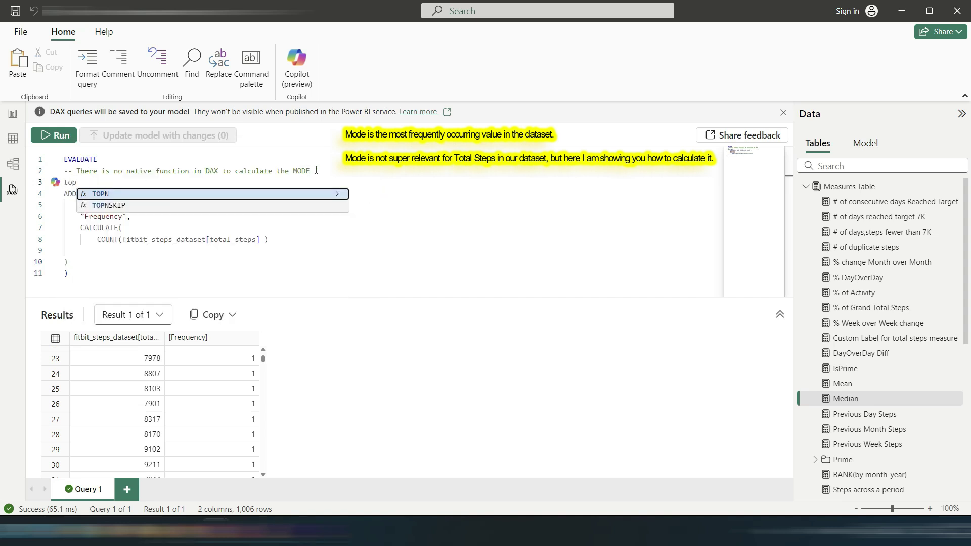
pyautogui.write('1')
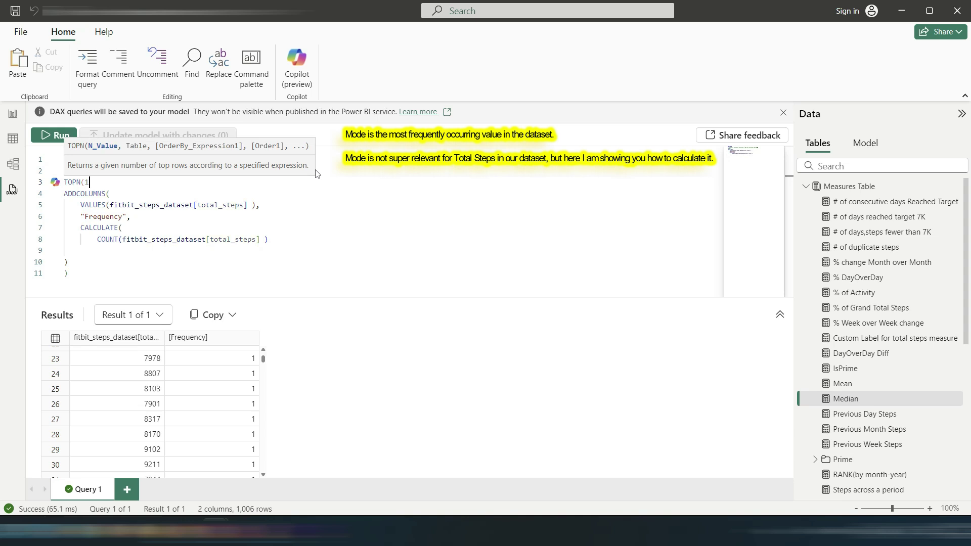
pyautogui.write(',')
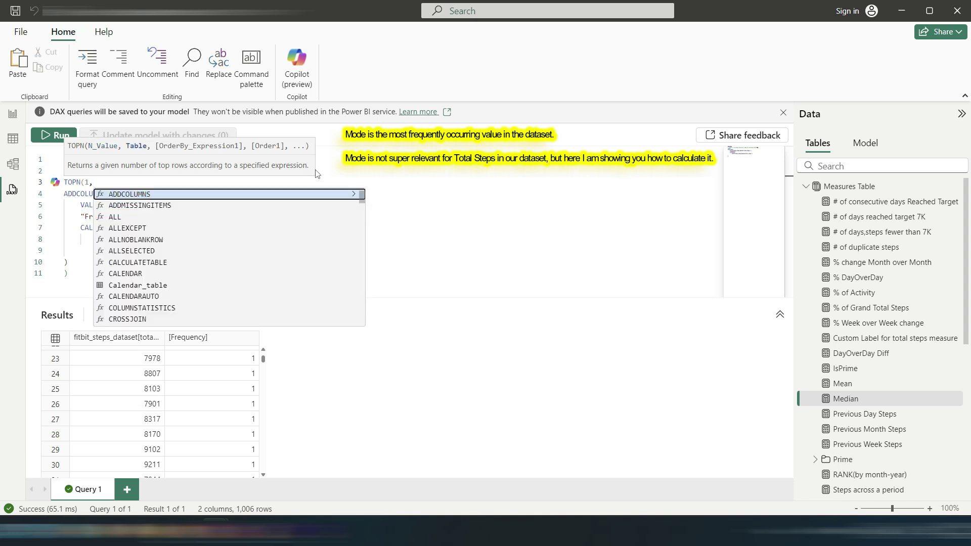
pyautogui.click(81, 275)
pyautogui.write(',')
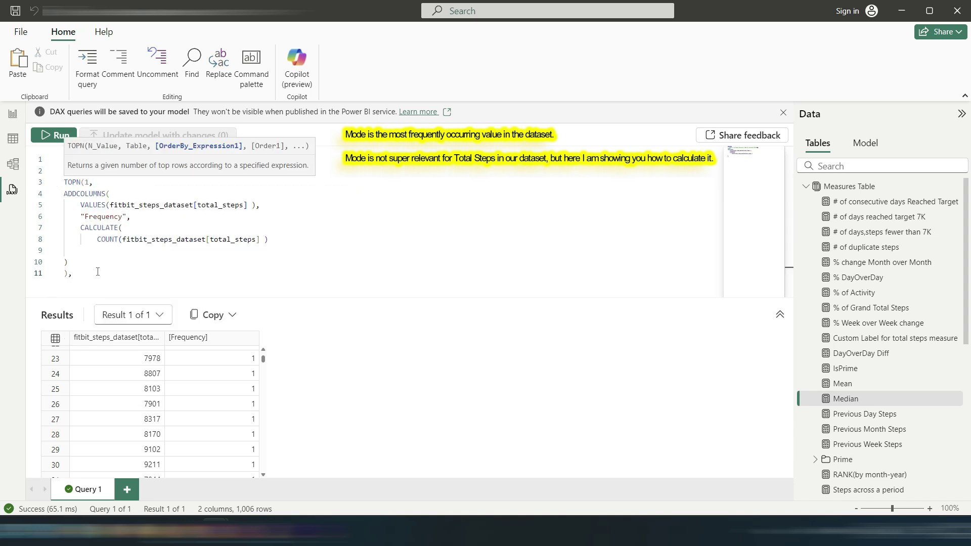
# Set TOPN to order by [Frequency] with DESC, and close the function.
pyautogui.press('Return')
pyautogui.write('[fr')
pyautogui.press('Tab')
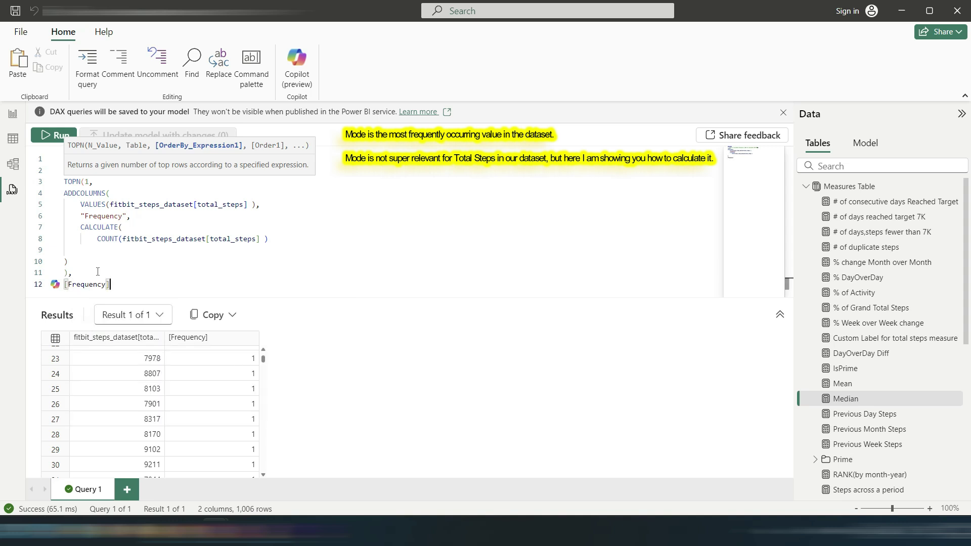
pyautogui.write(',')
pyautogui.press('Down')
pyautogui.press('Down')
pyautogui.press('Down')
pyautogui.press('Tab')
pyautogui.press('Return')
pyautogui.write(')')
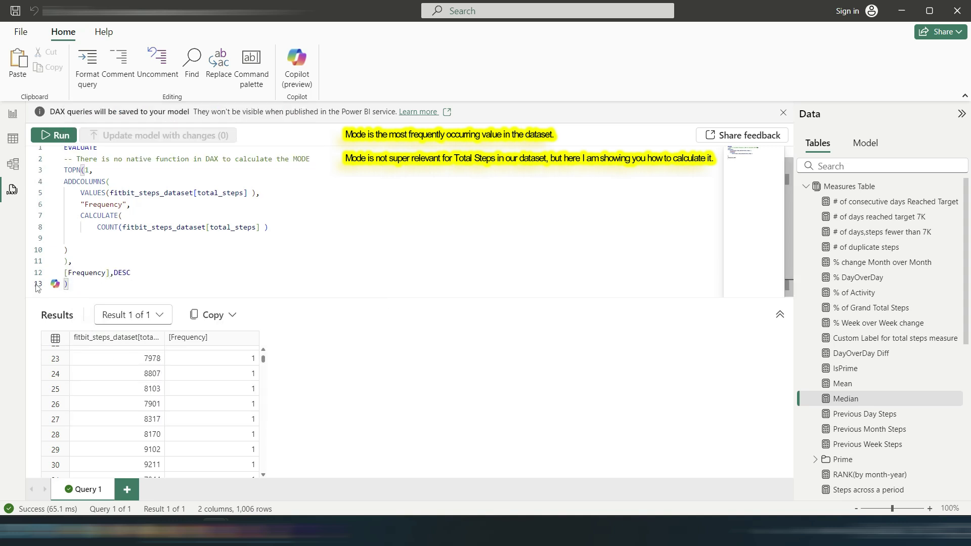
# Run the TOPN query and look through the returned total steps values and their frequencies.
pyautogui.click(53, 135)
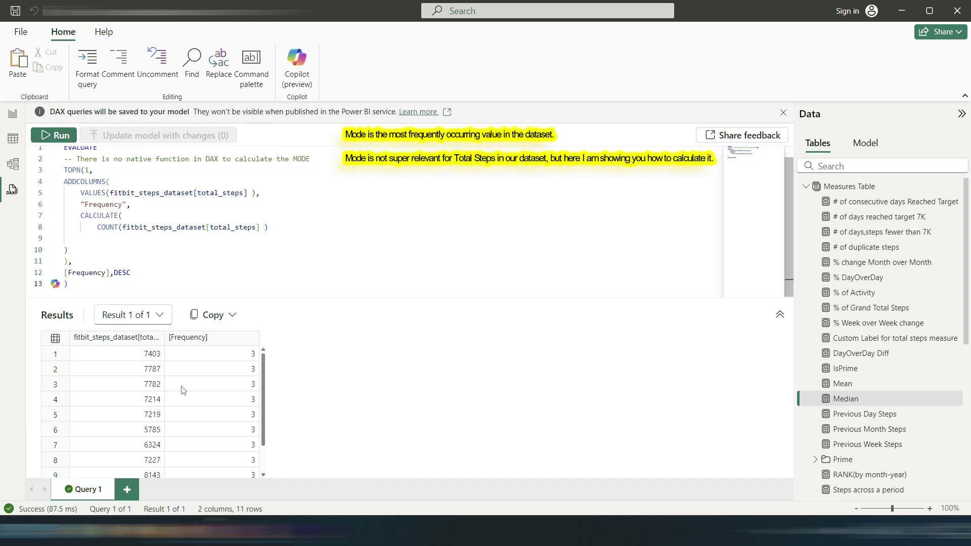
pyautogui.scroll(-2, 183, 390)
pyautogui.scroll(2, 183, 390)
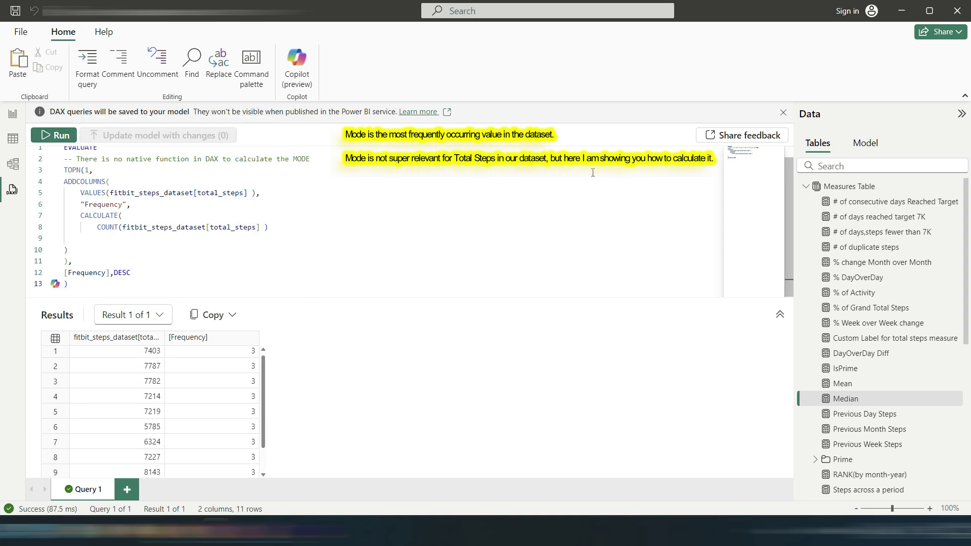
pyautogui.scroll(-2, 167, 384)
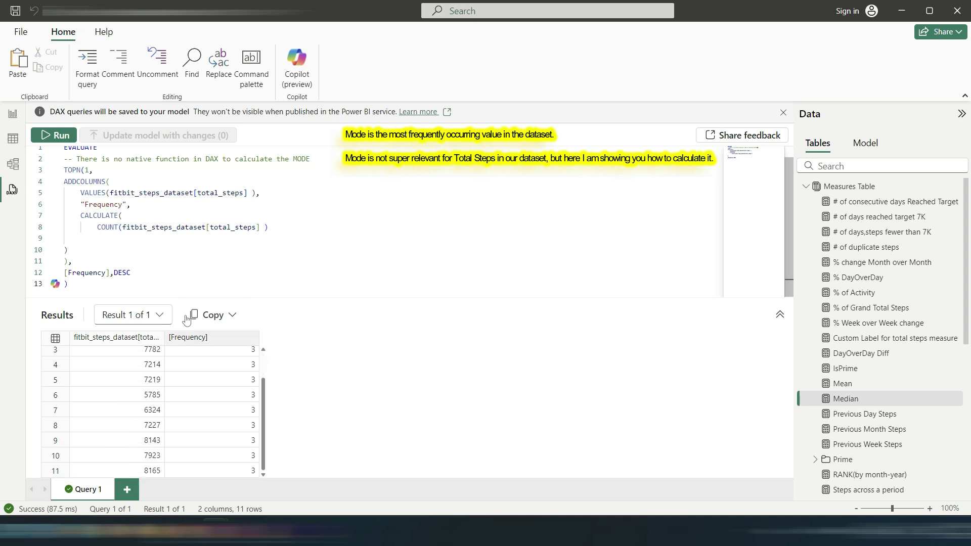
pyautogui.scroll(2, 154, 443)
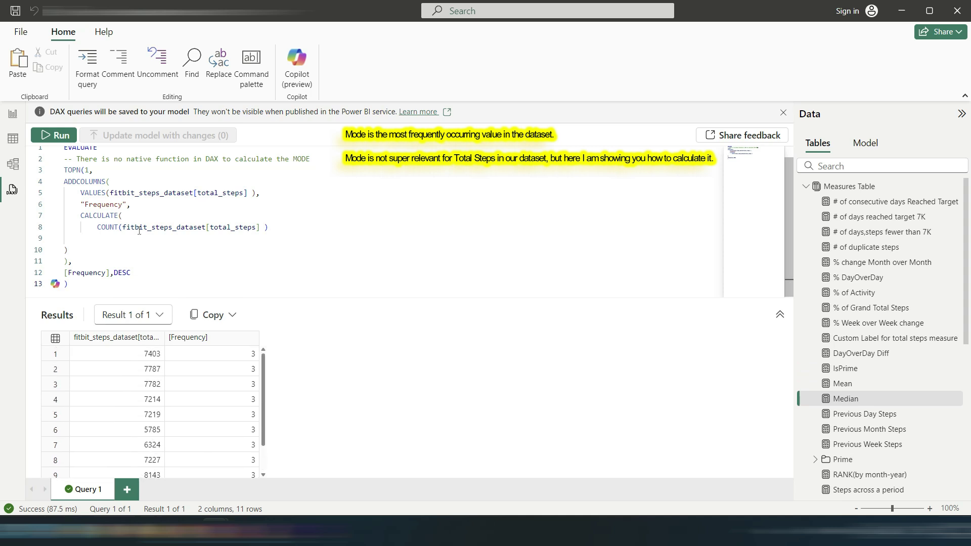
# Insert MAXX( directly before TOPN so that the TOPN expression becomes its table argument.
pyautogui.click(66, 170)
pyautogui.write('MAXX(')
pyautogui.press('Return')
pyautogui.press('Return')
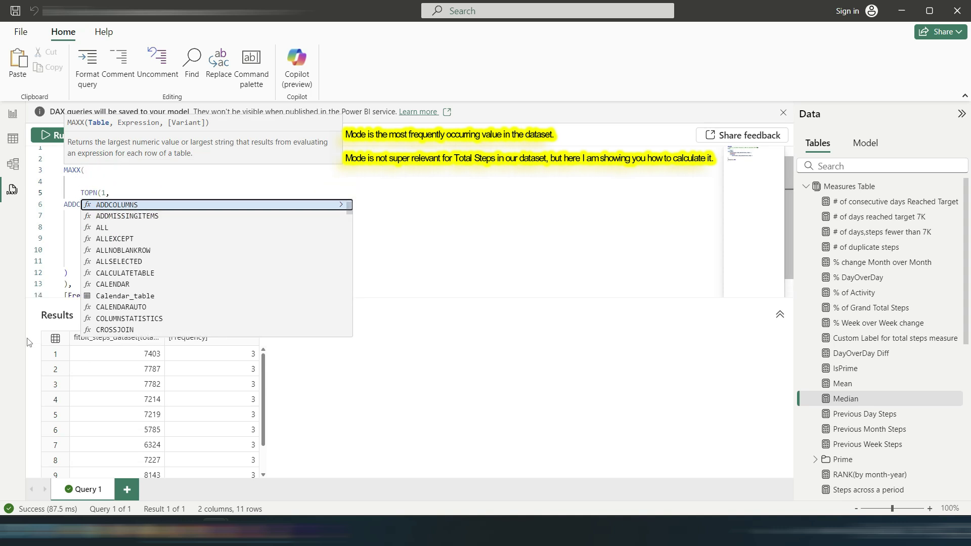
pyautogui.scroll(-1, 60, 282)
pyautogui.click(411, 243)
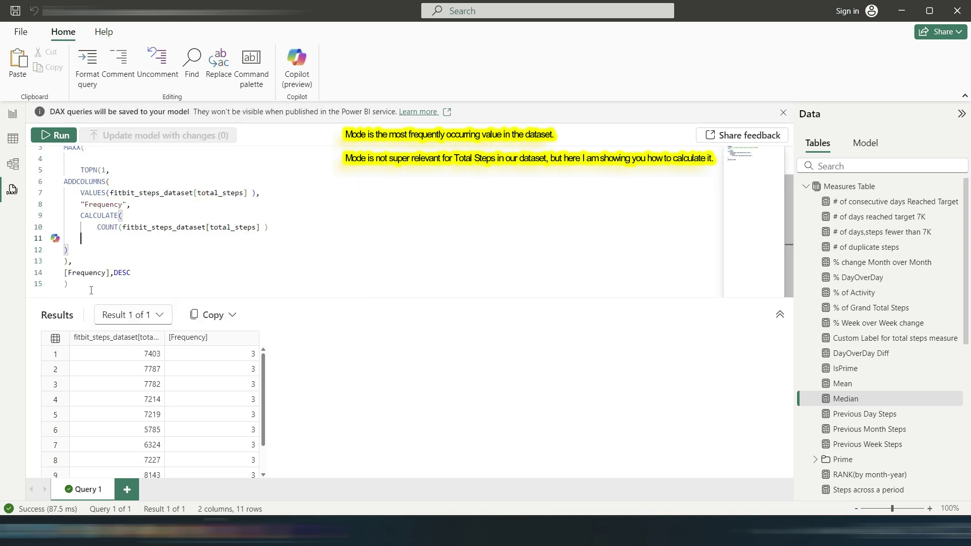
# Complete MAXX with fitbit_steps_dataset[total_steps] as its expression, close it and try to run the query.
pyautogui.click(91, 290)
pyautogui.write(',')
pyautogui.press('Return')
pyautogui.write('f')
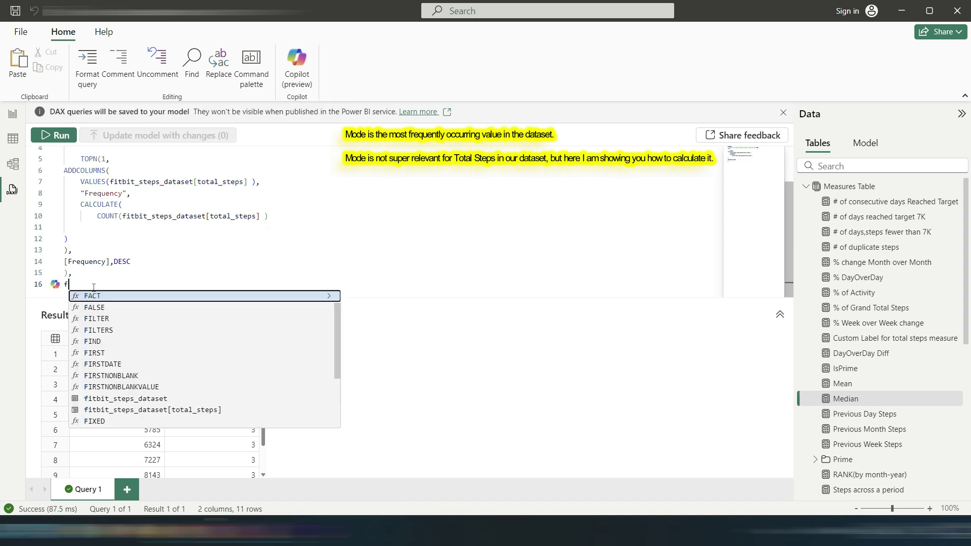
pyautogui.write('it')
pyautogui.click(144, 310)
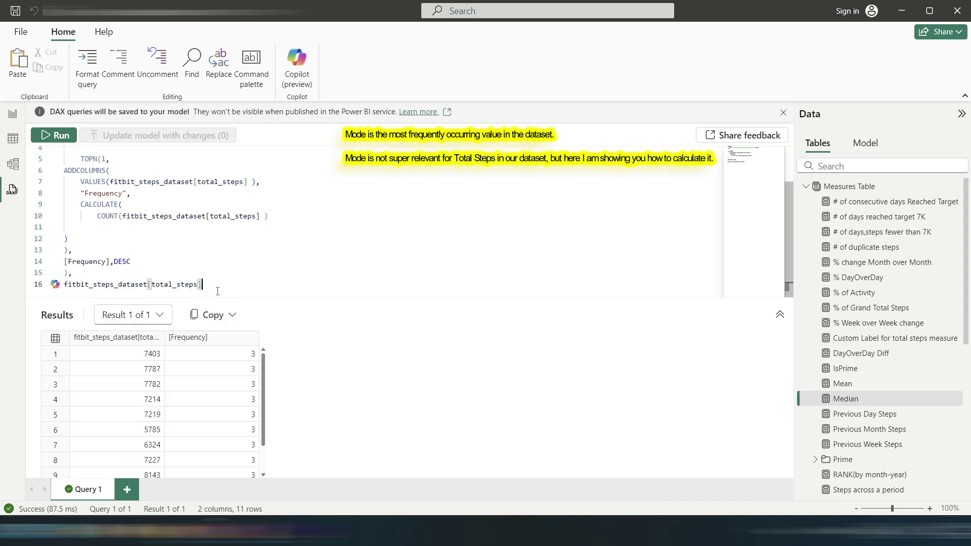
pyautogui.press('Return')
pyautogui.write(')')
pyautogui.scroll(1, 220, 289)
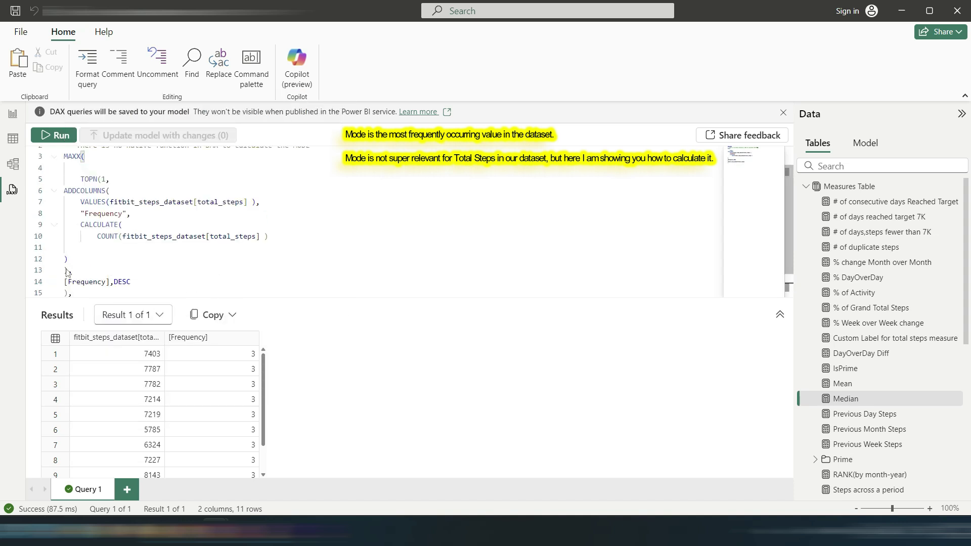
pyautogui.click(54, 135)
pyautogui.scroll(-1, 174, 271)
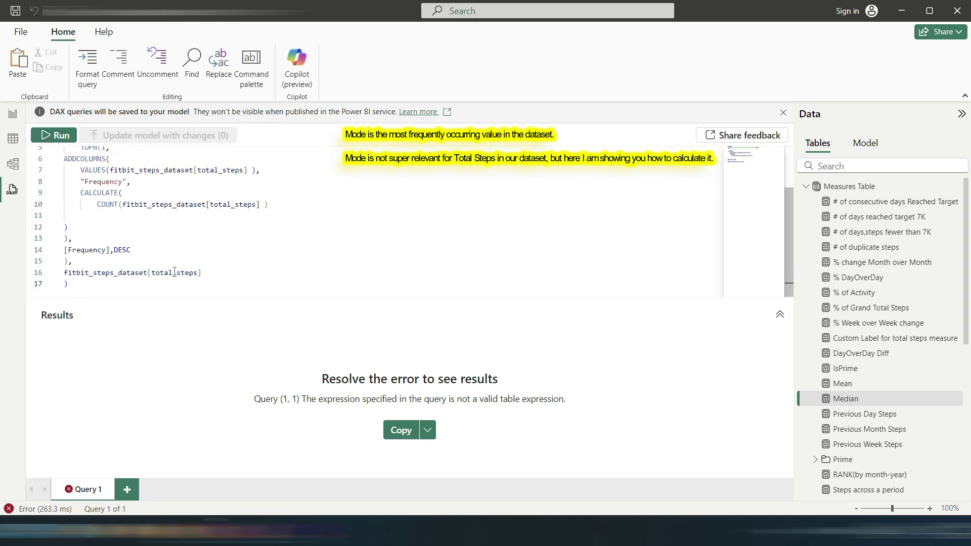
pyautogui.scroll(2, 174, 271)
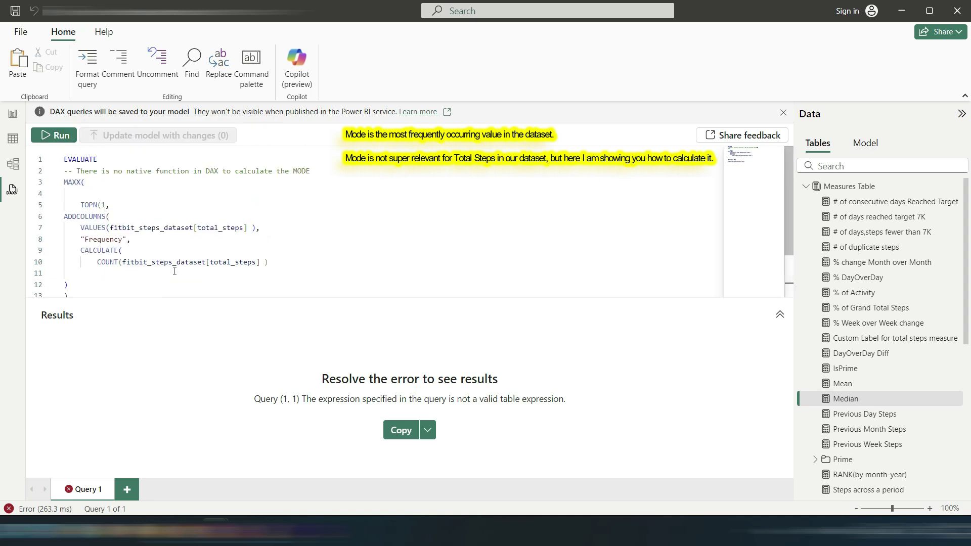
# Enclose the whole MAXX expression in curly braces and run the query.
pyautogui.doubleClick(66, 182)
pyautogui.press('Left')
pyautogui.write('{')
pyautogui.scroll(-3, 95, 263)
pyautogui.click(95, 290)
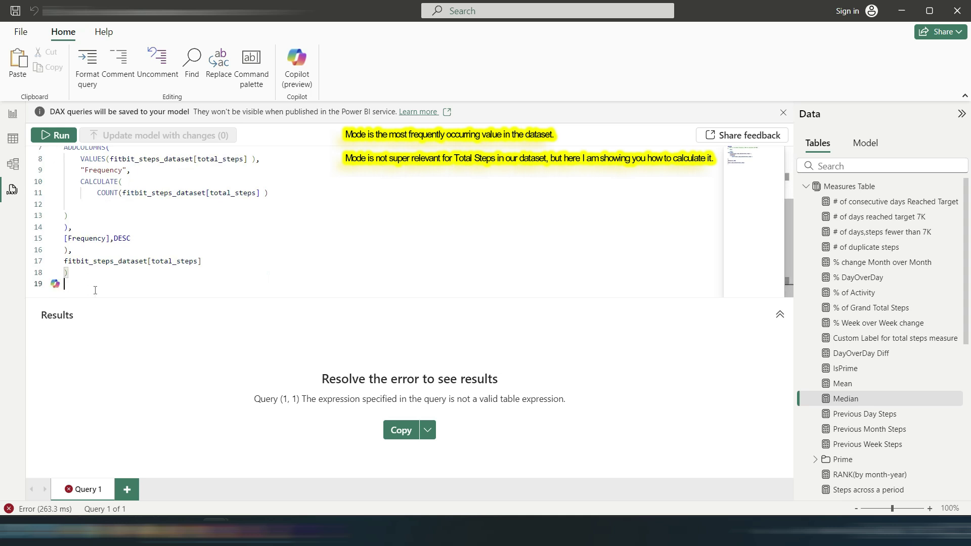
pyautogui.write('}')
pyautogui.click(64, 142)
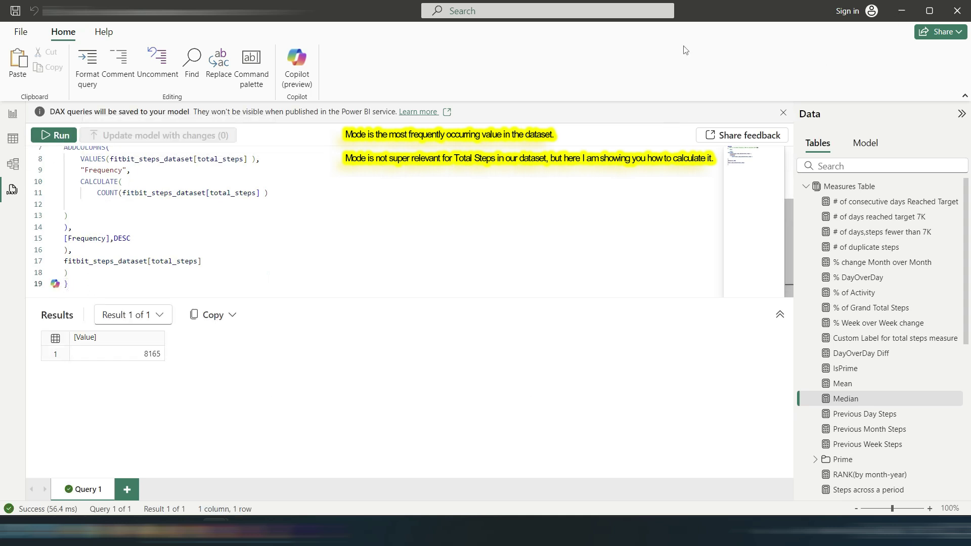
# Show the data of the fitbit_steps_dataset table and filter its total_steps column for 8165.
pyautogui.click(13, 141)
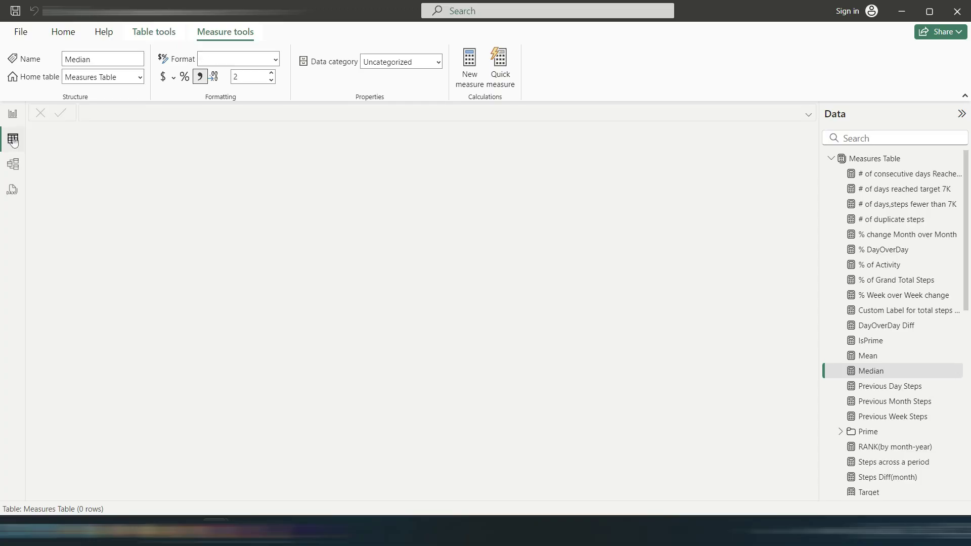
pyautogui.click(831, 159)
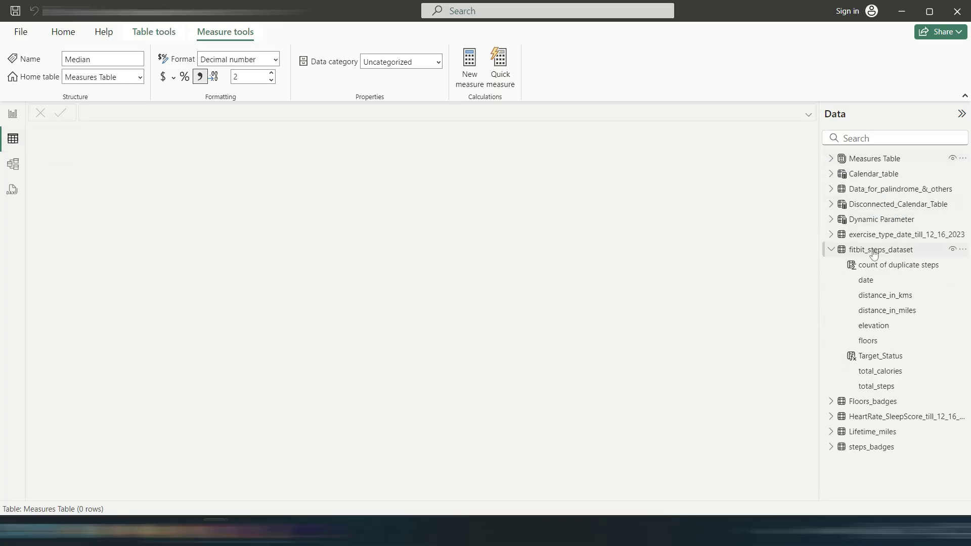
pyautogui.click(875, 250)
pyautogui.click(121, 131)
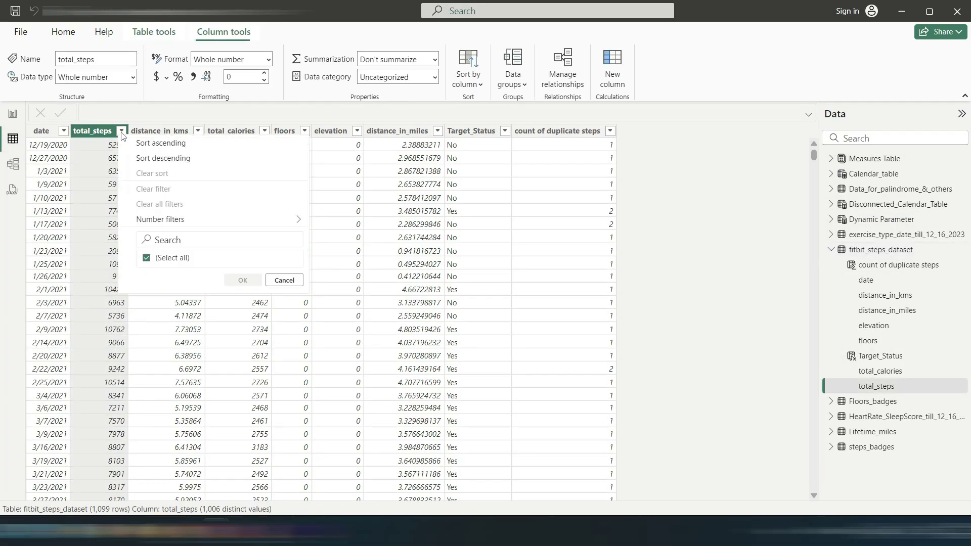
pyautogui.click(173, 233)
pyautogui.write('8165')
pyautogui.click(246, 294)
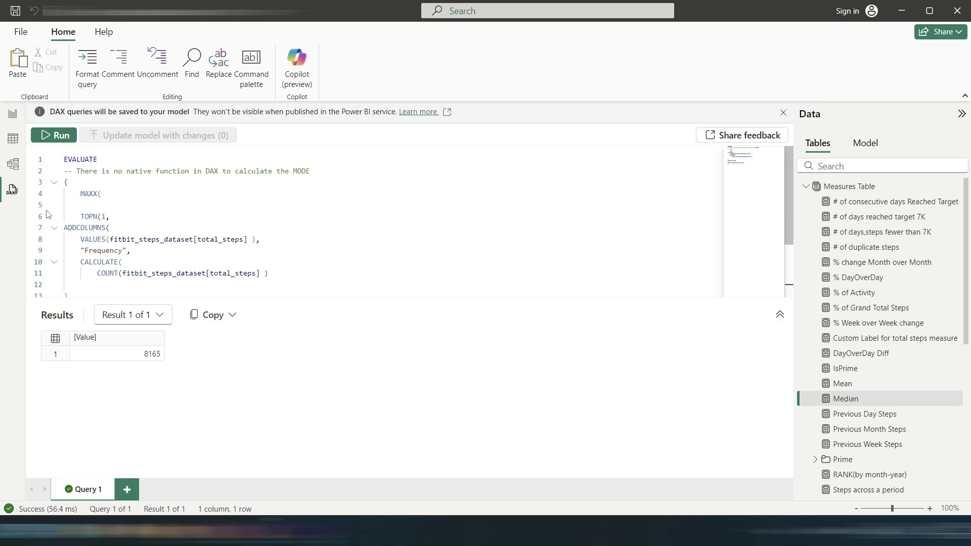
# Copy the whole MAXX expression without its enclosing curly braces and switch to the report view.
pyautogui.moveTo(47, 211); pyautogui.dragTo(70, 273)
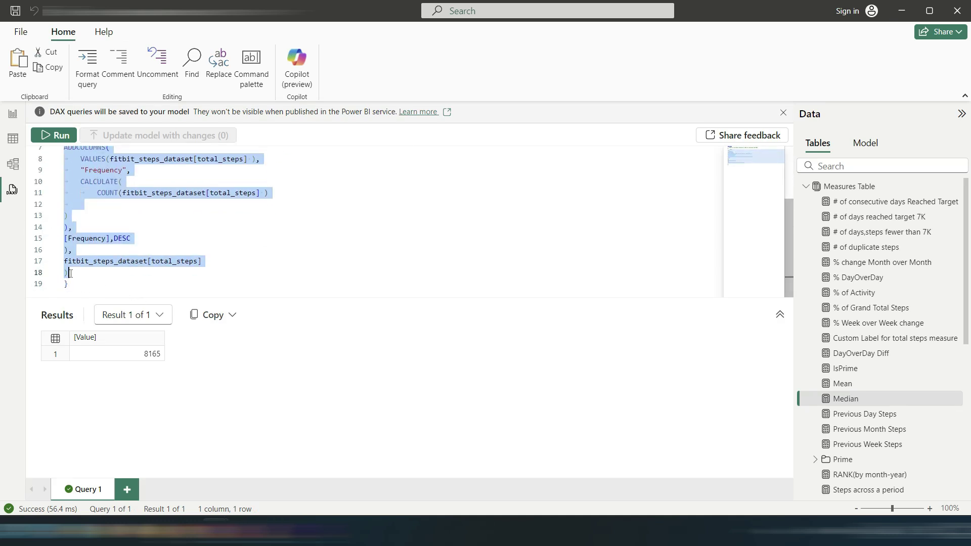
pyautogui.rightClick(86, 248)
pyautogui.click(108, 305)
pyautogui.rightClick(830, 186)
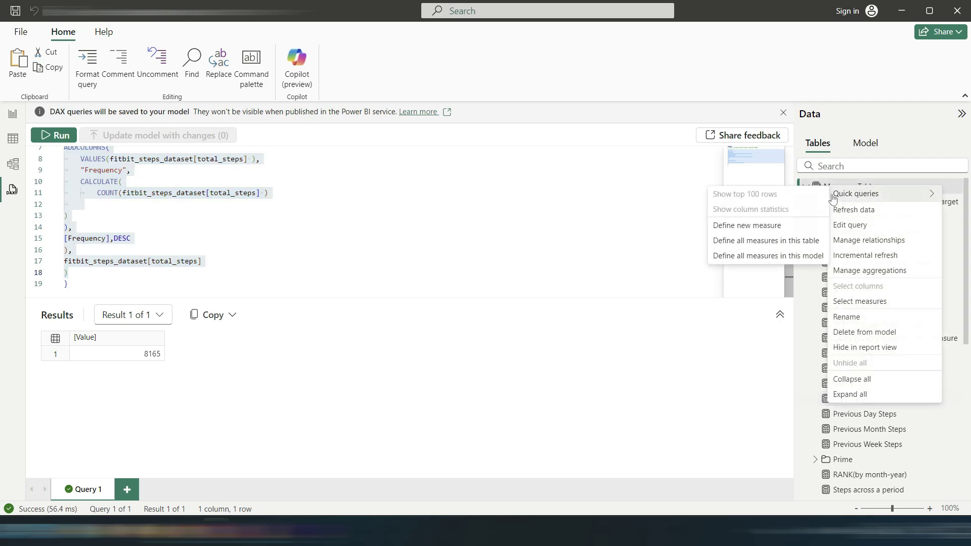
pyautogui.click(13, 116)
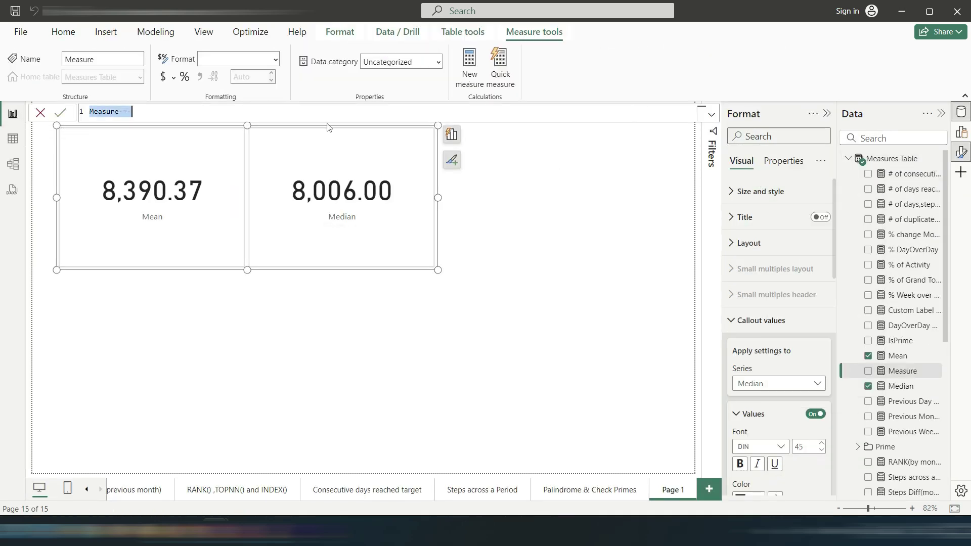
# Create a measure named Mode in Measures Table with the copied MAXX expression as its formula.
pyautogui.write('Mode')
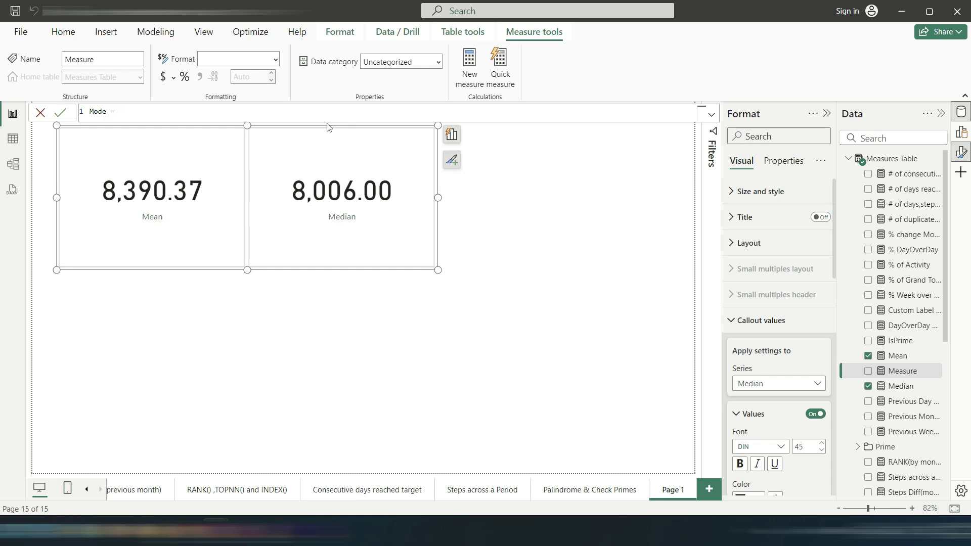
pyautogui.press('Return')
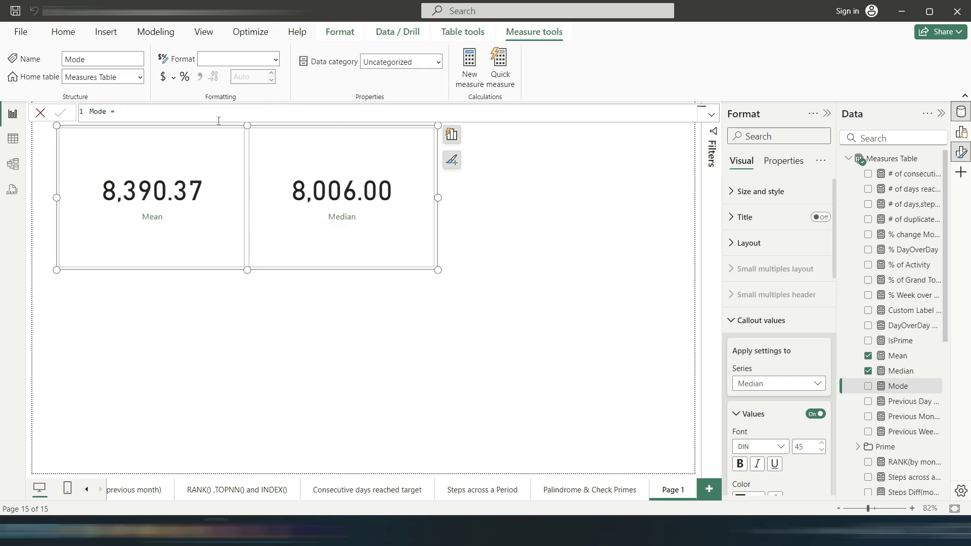
pyautogui.hotkey('ctrl', 'v')
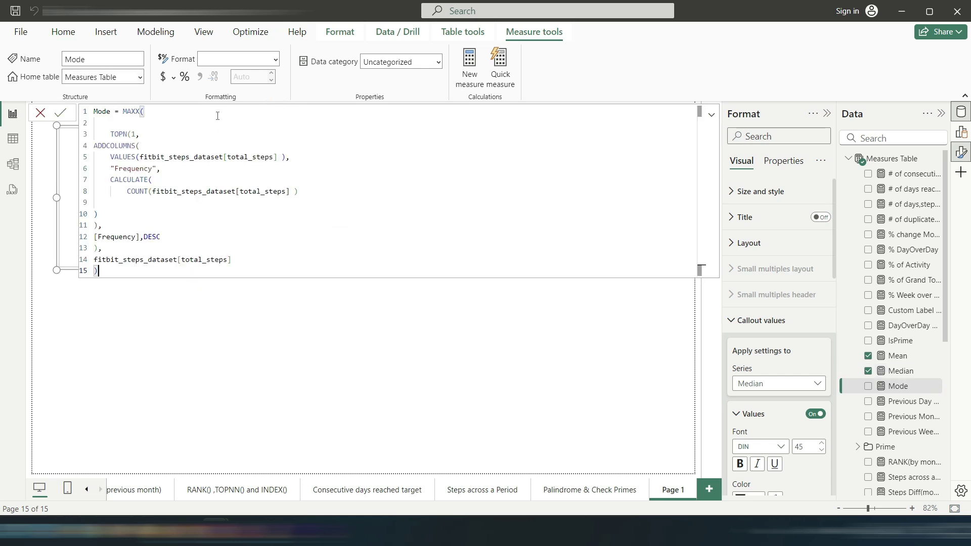
# Put MAXX on its own line in the Mode formula, outdent the TOPN line and commit the measure.
pyautogui.click(119, 111)
pyautogui.press('Return')
pyautogui.press('Down')
pyautogui.press('Down')
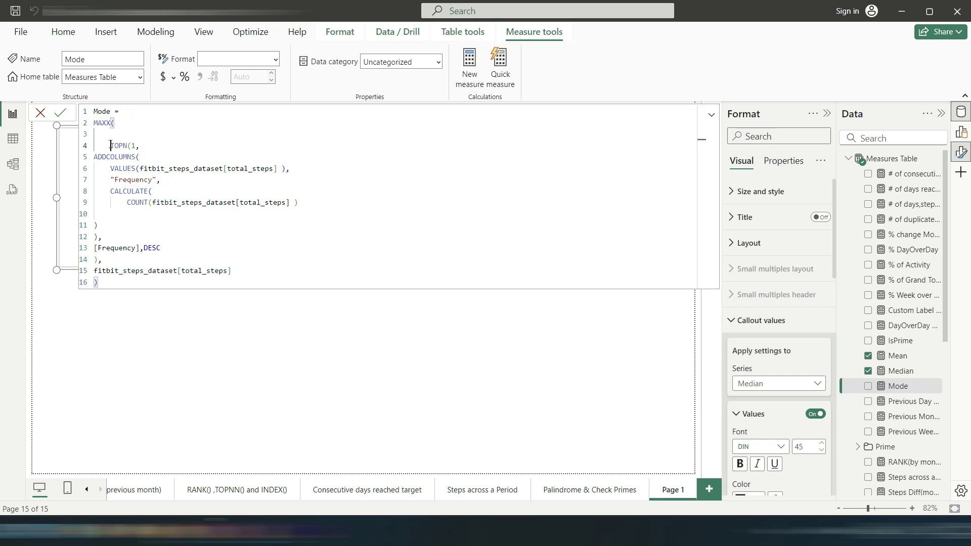
pyautogui.hotkey('shift', 'Tab')
pyautogui.click(61, 112)
# Give the Mode measure a thousands separator, then add it to the card visual and widen the visual slightly.
pyautogui.click(201, 77)
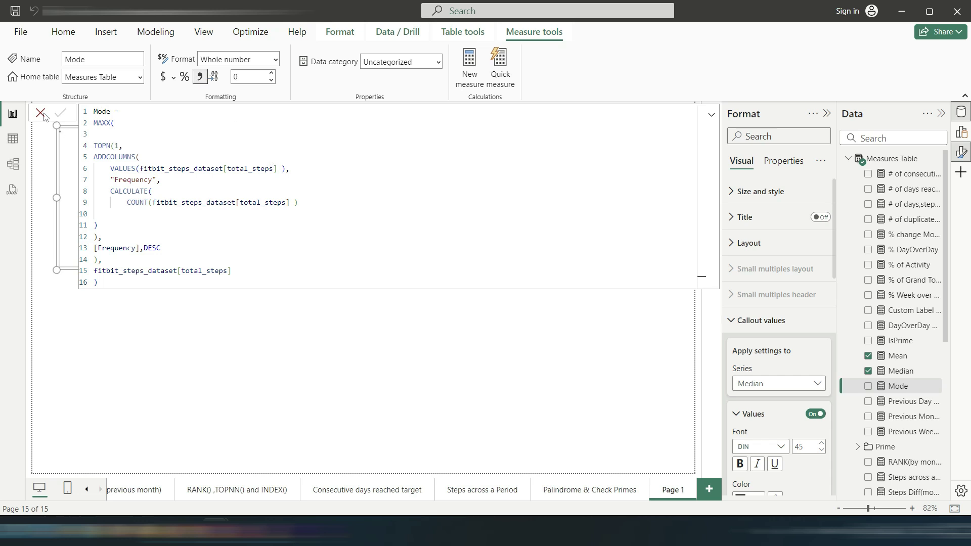
pyautogui.click(711, 114)
pyautogui.click(711, 115)
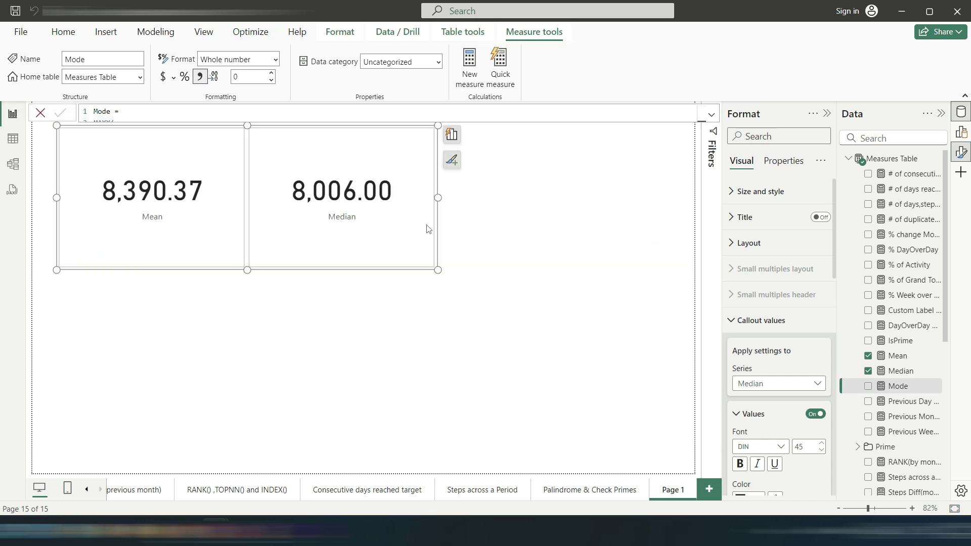
pyautogui.click(868, 386)
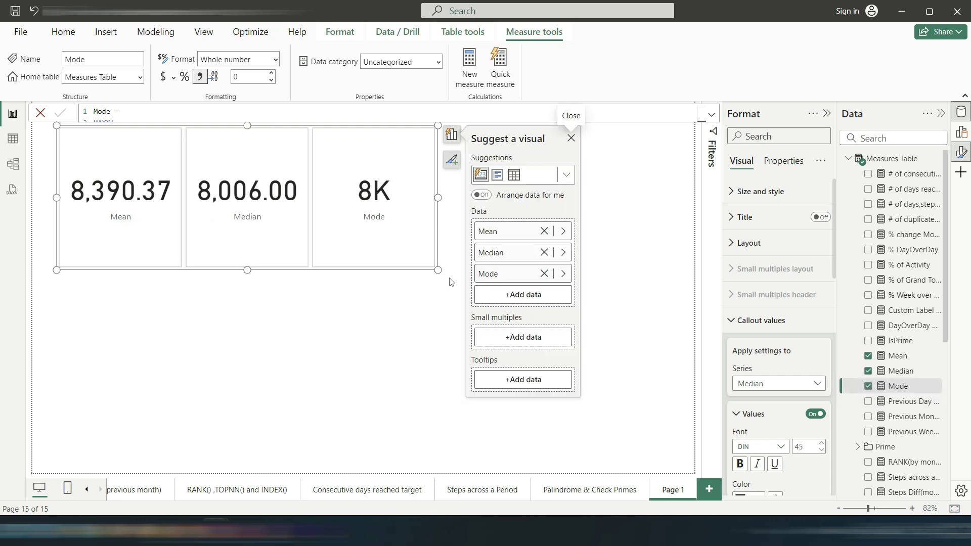
pyautogui.click(578, 132)
pyautogui.moveTo(440, 268); pyautogui.dragTo(448, 267)
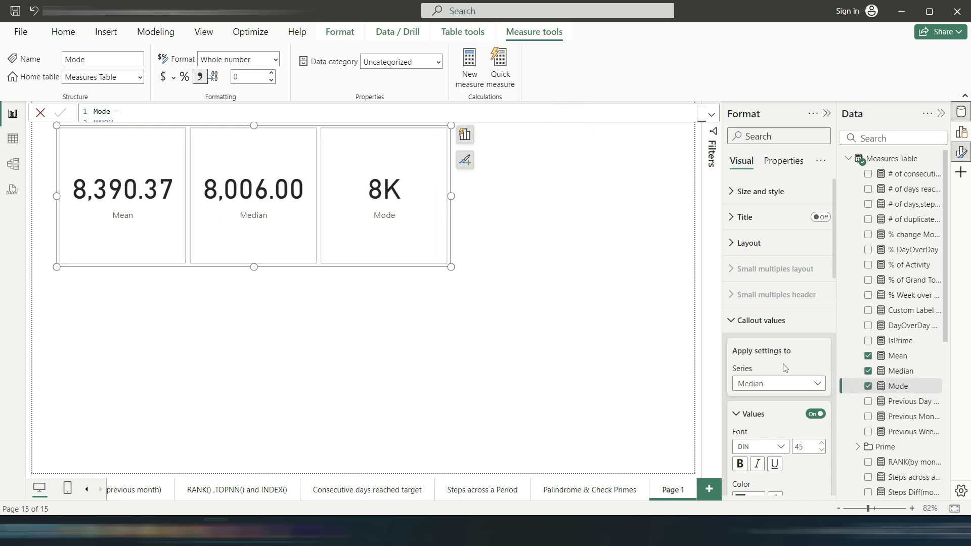
# Set the display units of the Mode callout value so that the number is shown in full without abbreviation.
pyautogui.scroll(-1, 785, 367)
pyautogui.click(764, 321)
pyautogui.click(746, 381)
pyautogui.scroll(-1, 779, 385)
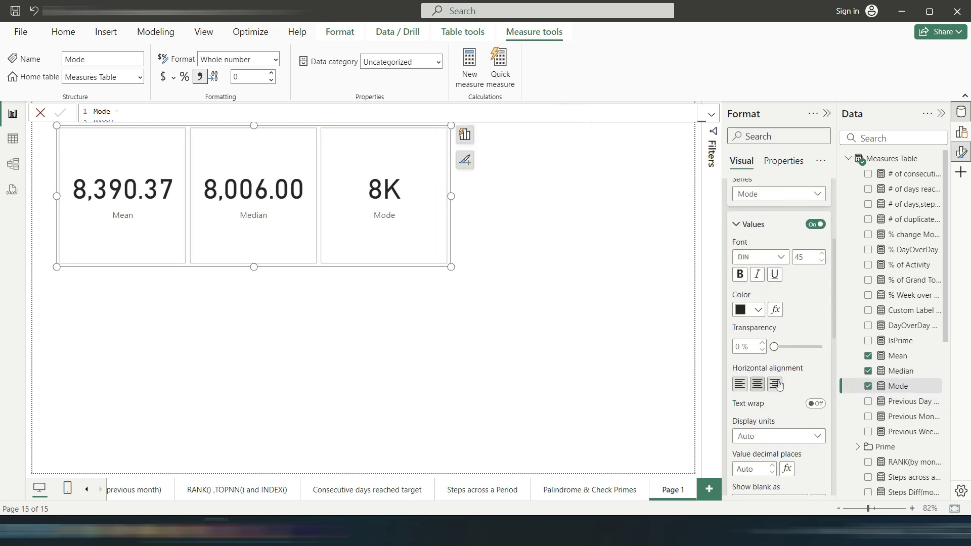
pyautogui.scroll(-1, 779, 385)
pyautogui.click(769, 373)
pyautogui.click(754, 404)
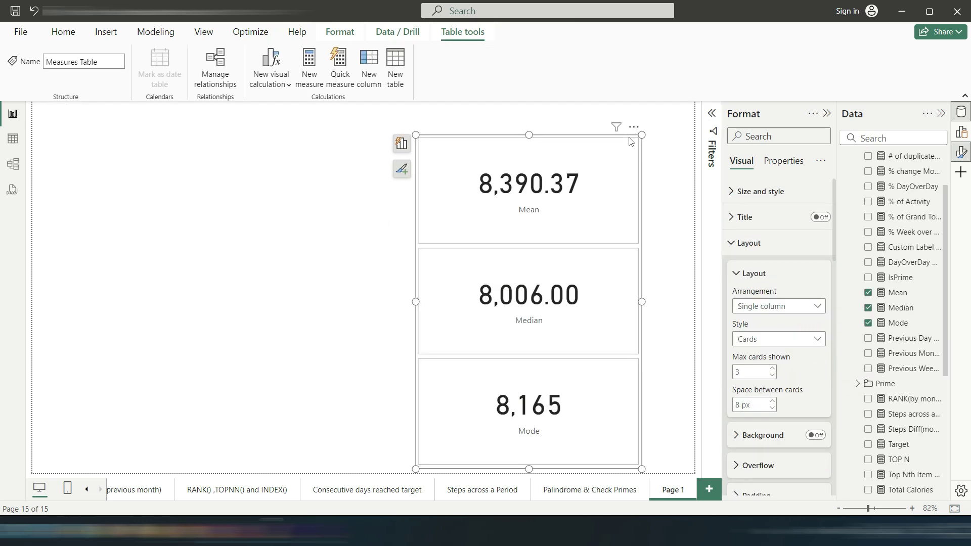
# Move the card visual slightly up the page and set its maximum cards shown to 7 with 2 px between cards.
pyautogui.moveTo(632, 141); pyautogui.dragTo(642, 120)
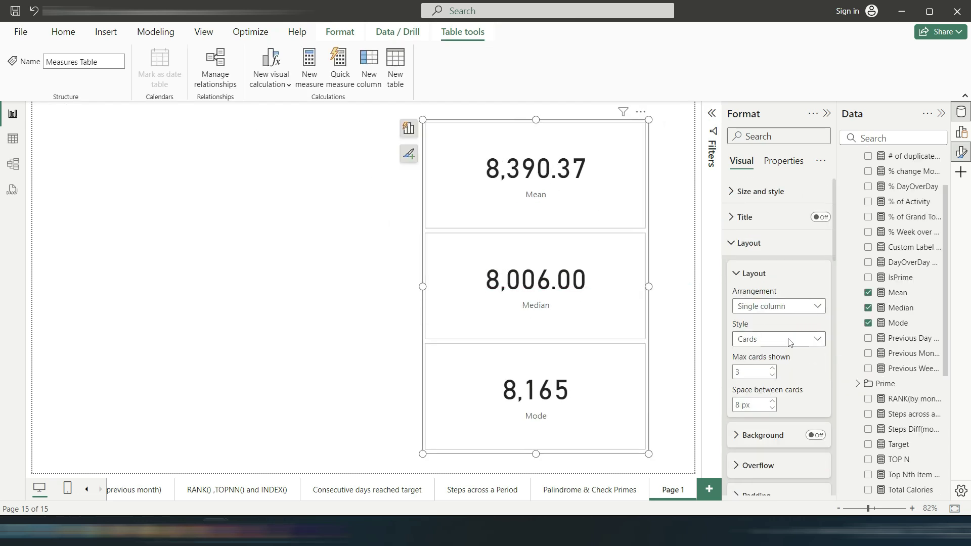
pyautogui.click(774, 368)
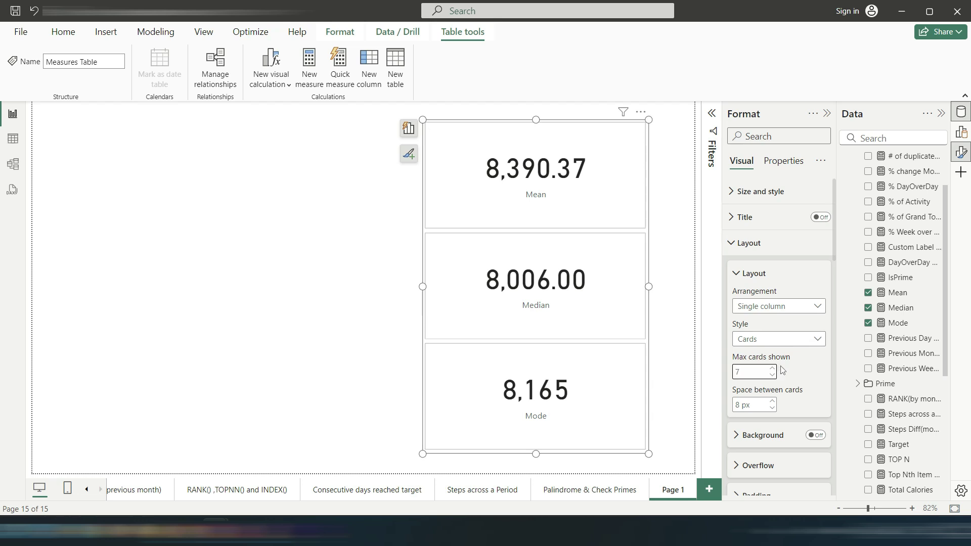
pyautogui.click(773, 409)
pyautogui.click(773, 409)
pyautogui.click(773, 408)
# Create a measure named Standard Deviation in Measures Table and begin its formula with CALCULATE( on a new line.
pyautogui.click(63, 31)
pyautogui.scroll(3, 946, 199)
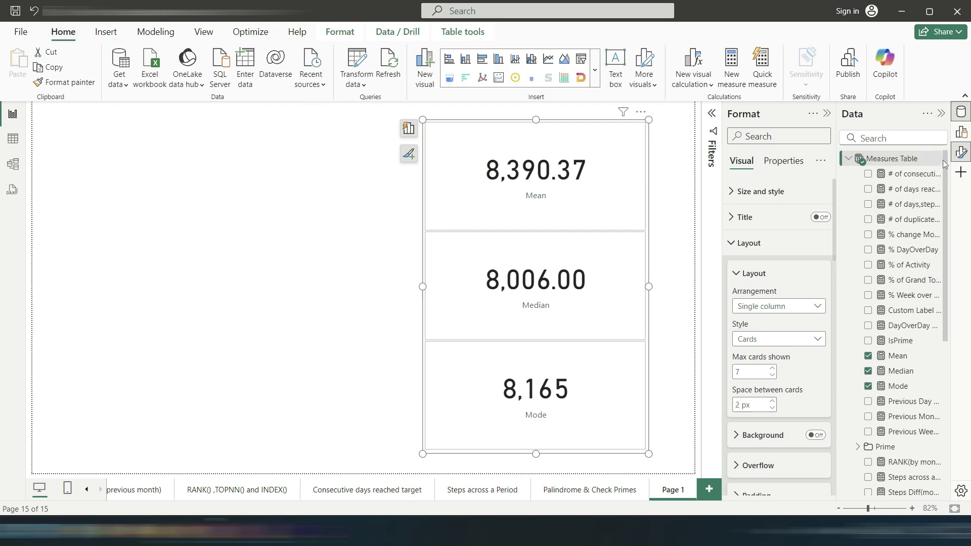
pyautogui.rightClick(889, 159)
pyautogui.press('Escape')
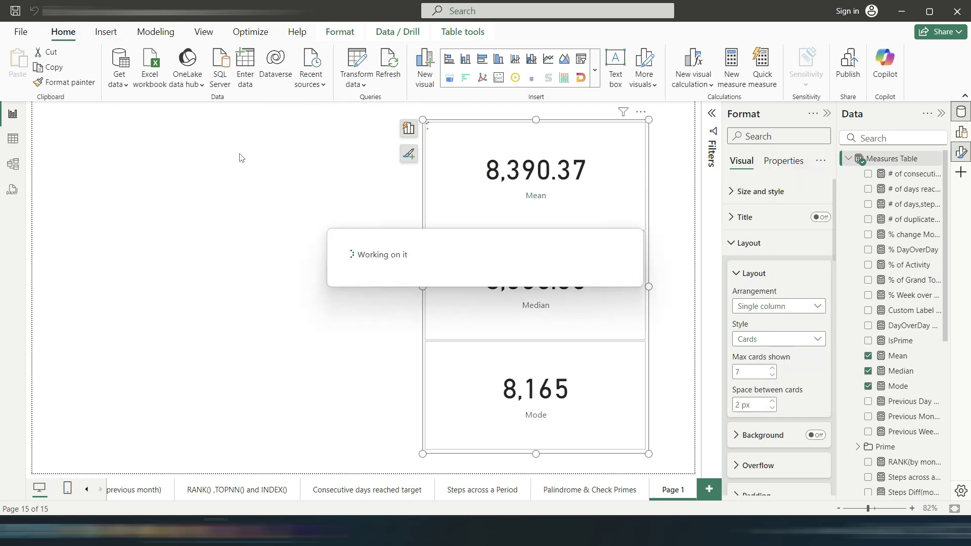
pyautogui.write('Standard Deviation =')
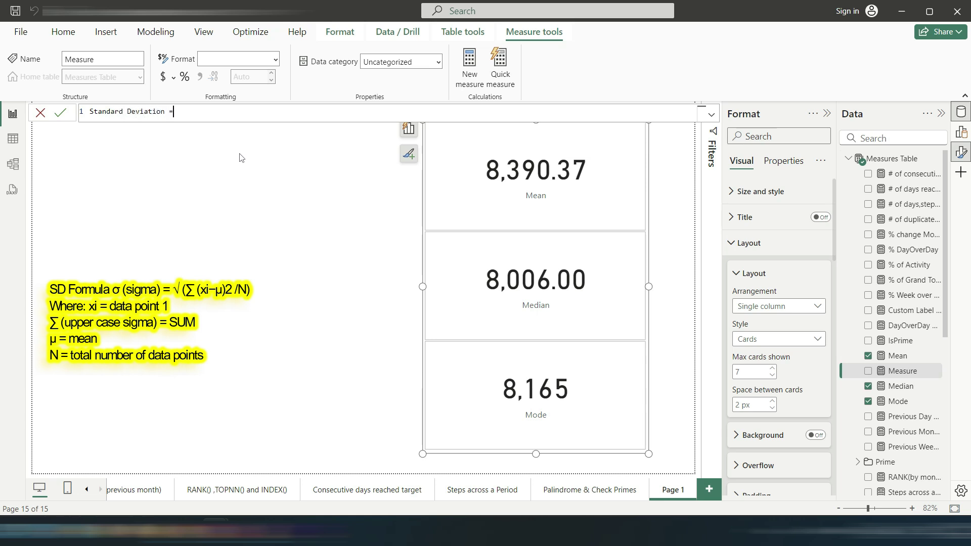
pyautogui.hotkey('shift', 'Return')
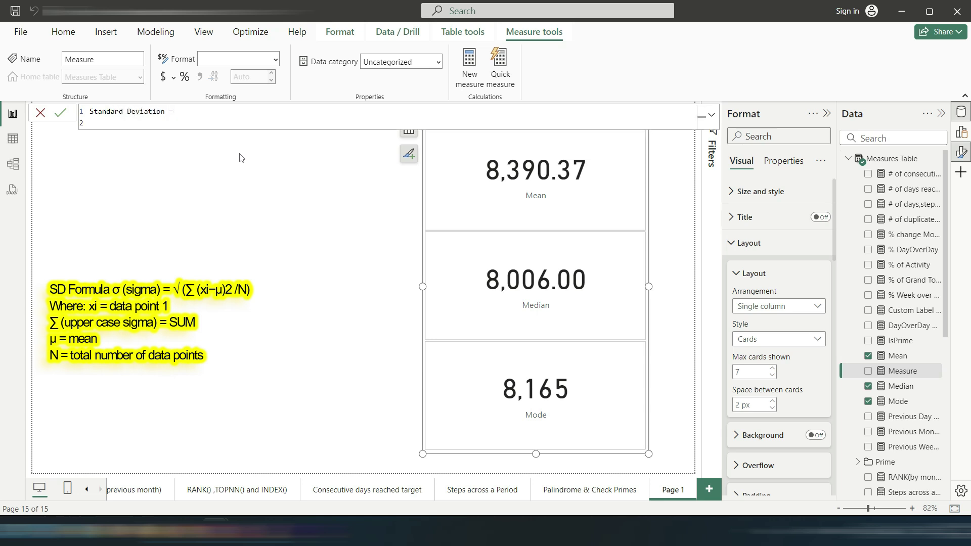
pyautogui.write('CAL')
pyautogui.press('Tab')
pyautogui.hotkey('shift', 'Return')
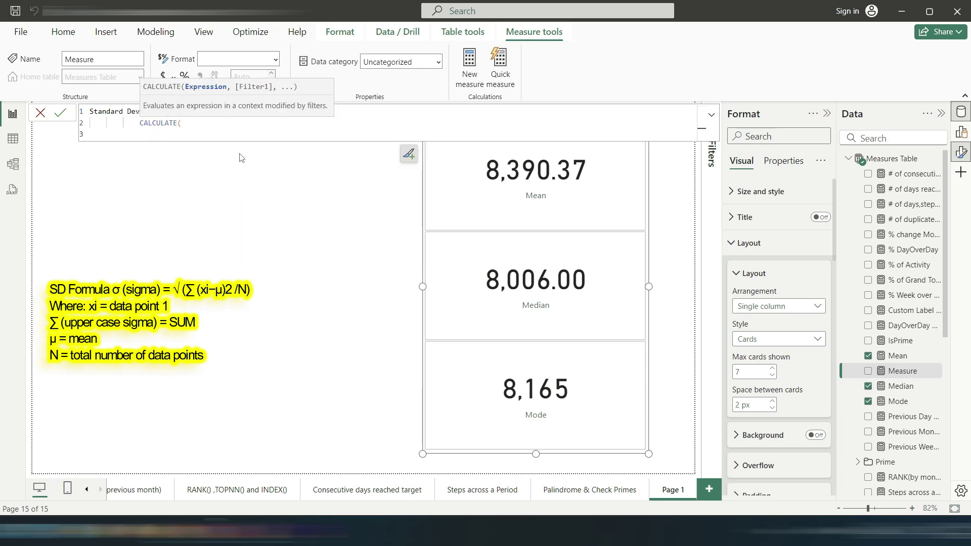
# Enter STDEVX.P inside CALCULATE with fitbit_steps_dataset as its table argument.
pyautogui.write('std')
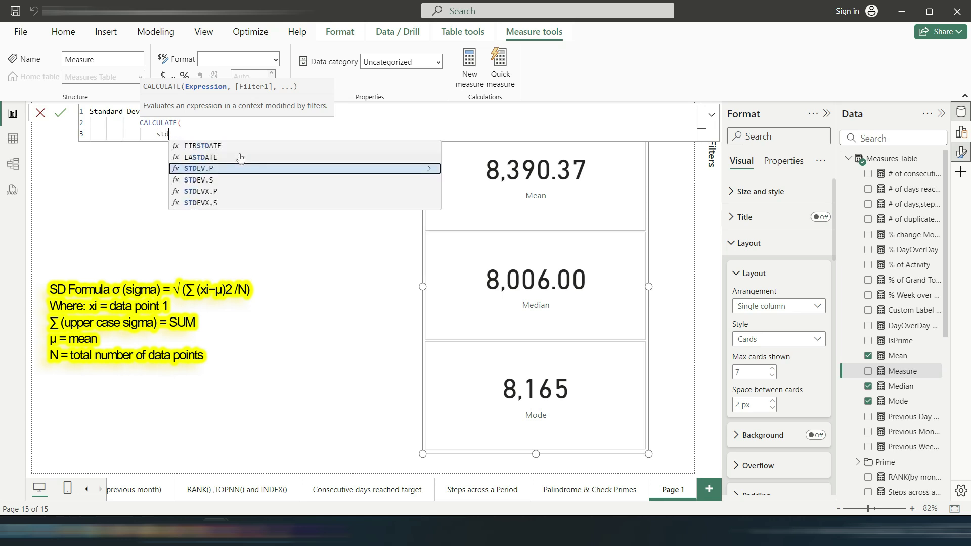
pyautogui.press('Down')
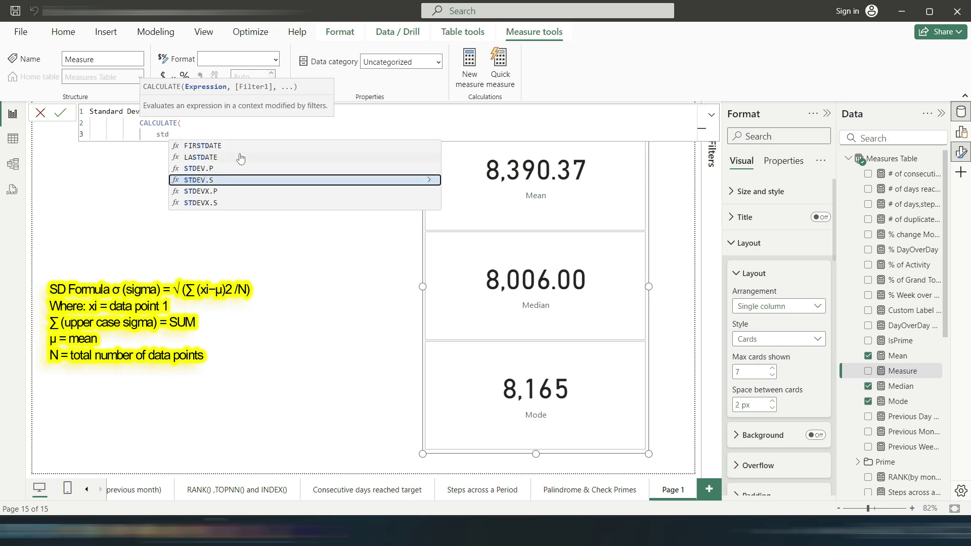
pyautogui.press('Down')
pyautogui.press('Down')
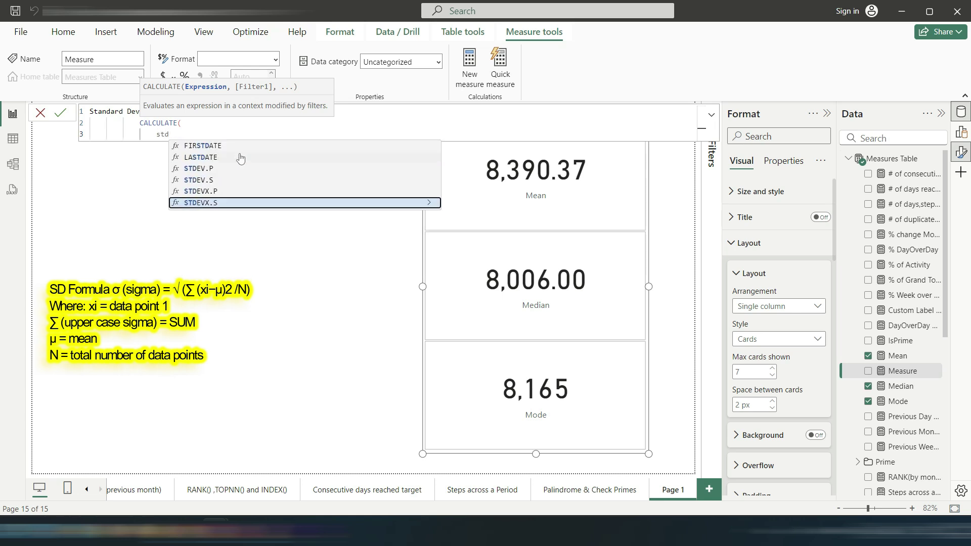
pyautogui.press('Up')
pyautogui.press('Tab')
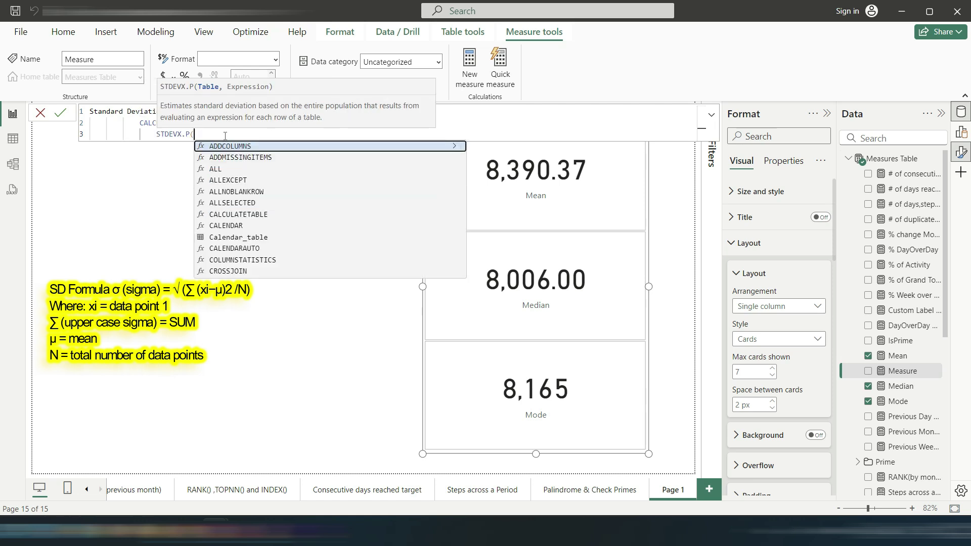
pyautogui.write('fit')
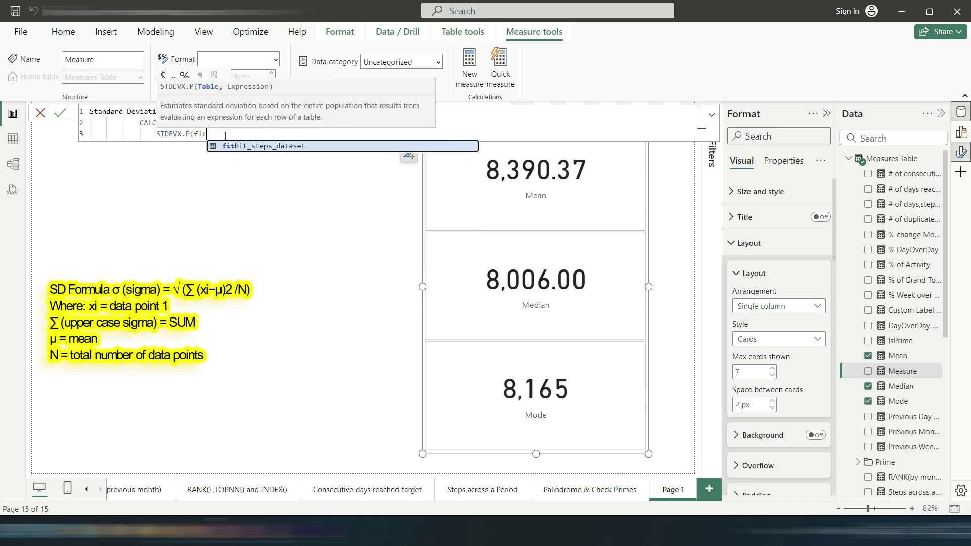
pyautogui.press('Tab')
pyautogui.write(',')
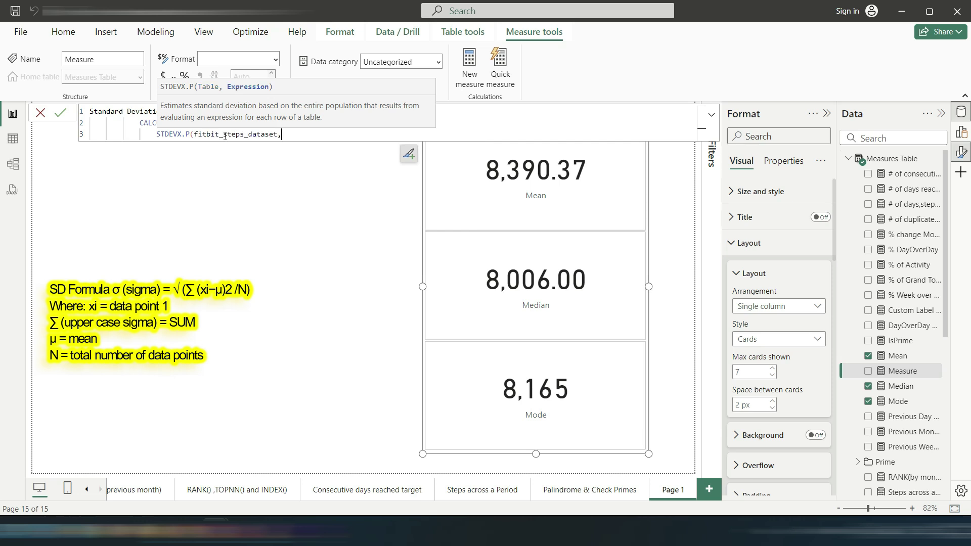
# Complete STDEVX.P with the [total_steps] column as its expression and close the function.
pyautogui.write('[to')
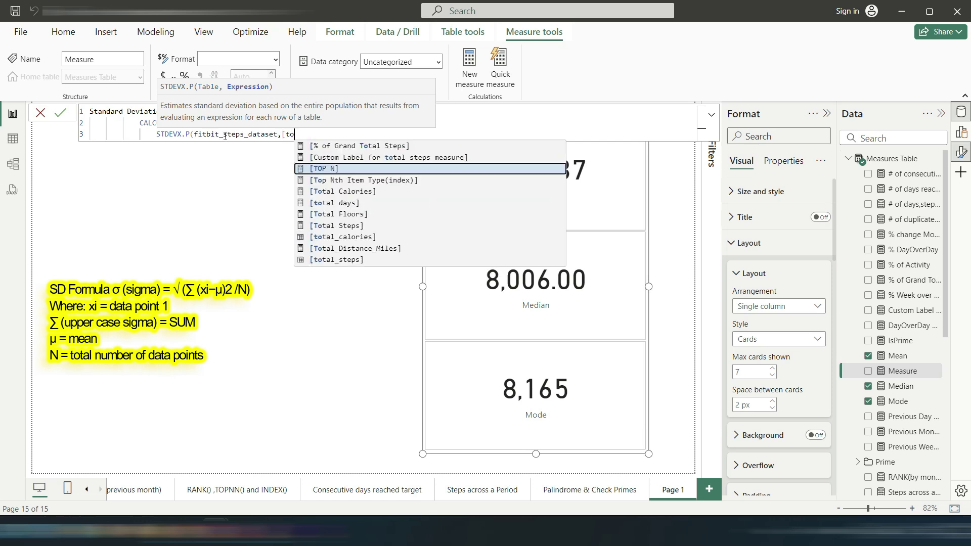
pyautogui.press('Down')
pyautogui.press('Down')
pyautogui.press('Down')
pyautogui.press('Down')
pyautogui.press('Down')
pyautogui.press('Down')
pyautogui.press('Down')
pyautogui.press('Down')
pyautogui.press('Tab')
pyautogui.write('),')
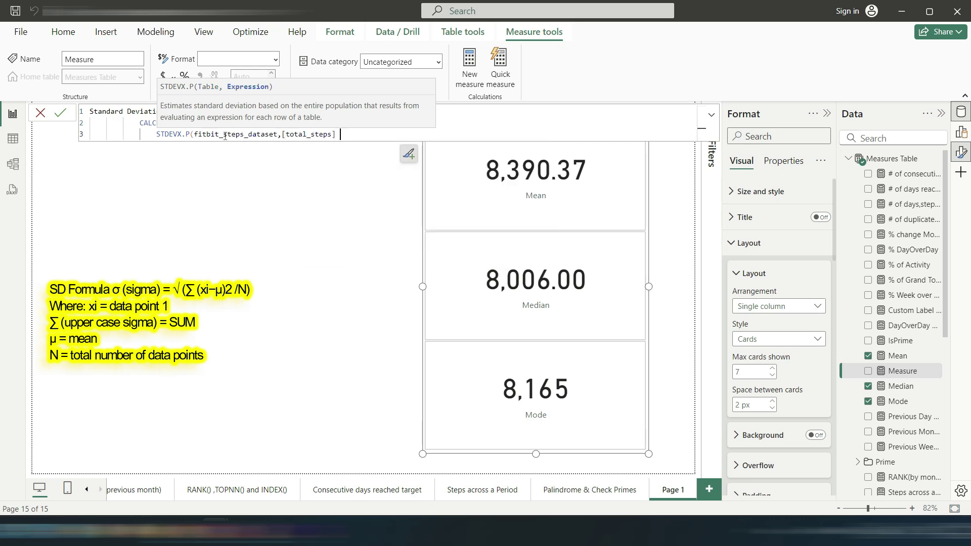
# Add ALLSELECTED() as the CALCULATE filter, close the formula and commit the Standard Deviation measure.
pyautogui.hotkey('shift', 'Return')
pyautogui.write('allsel')
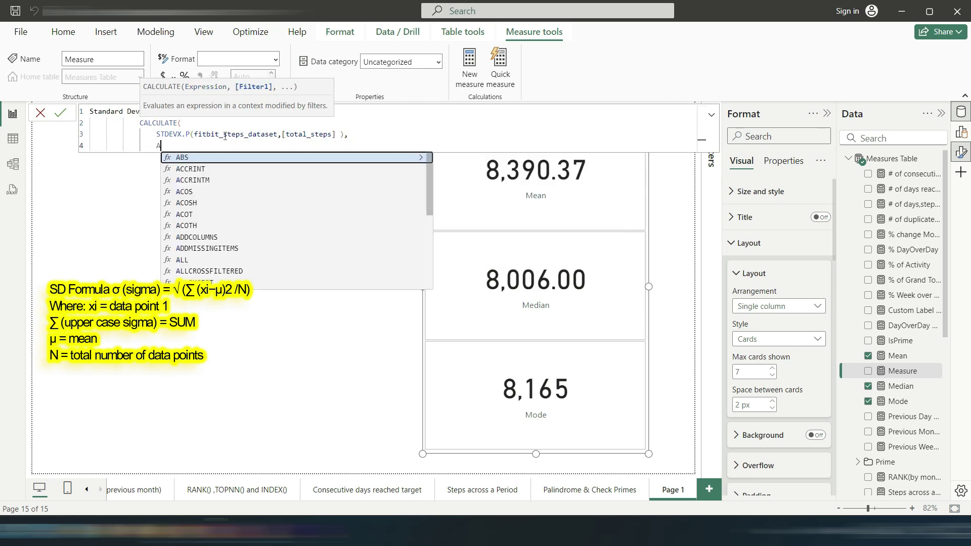
pyautogui.press('Tab')
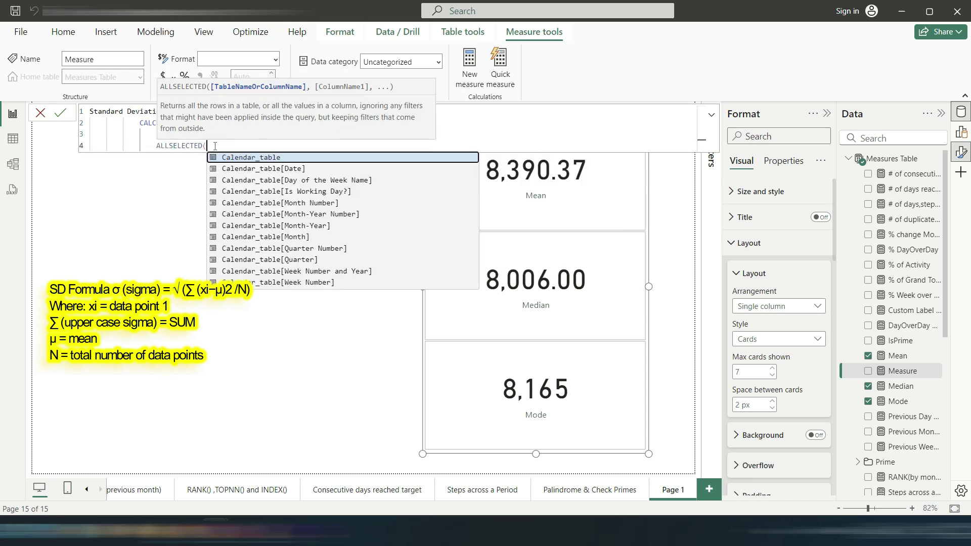
pyautogui.write(')')
pyautogui.hotkey('shift', 'Return')
pyautogui.write(')')
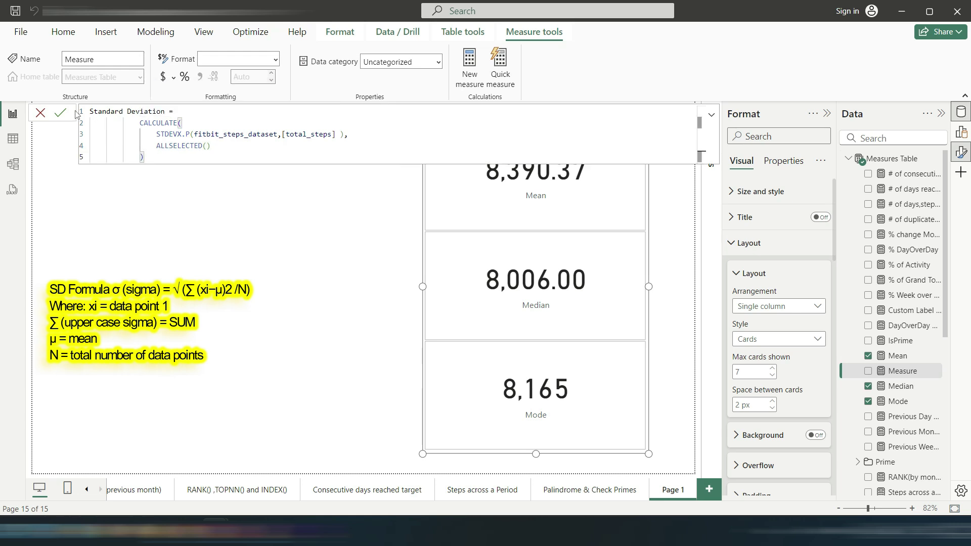
pyautogui.click(60, 113)
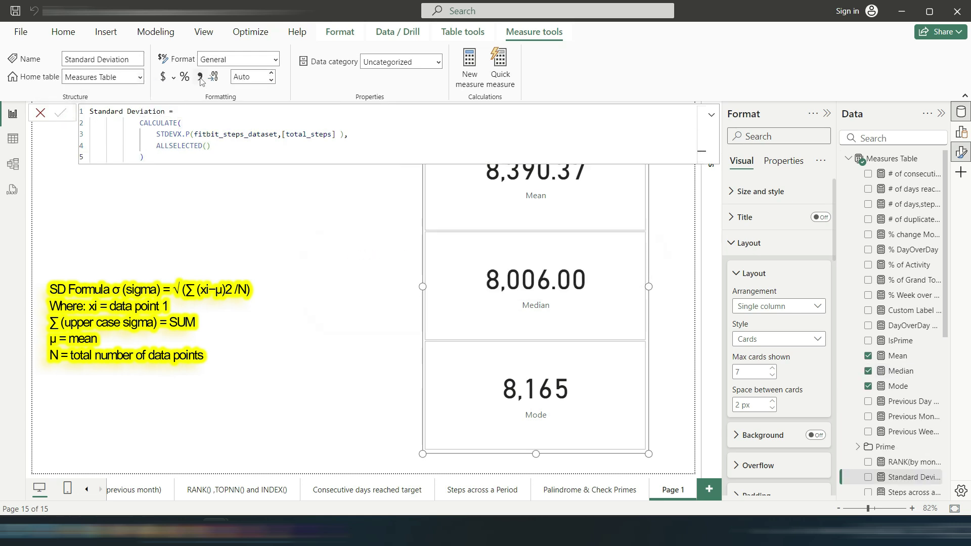
# Give the Standard Deviation measure a thousands separator and add it to the card visual.
pyautogui.click(200, 77)
pyautogui.scroll(-2, 903, 416)
pyautogui.click(867, 413)
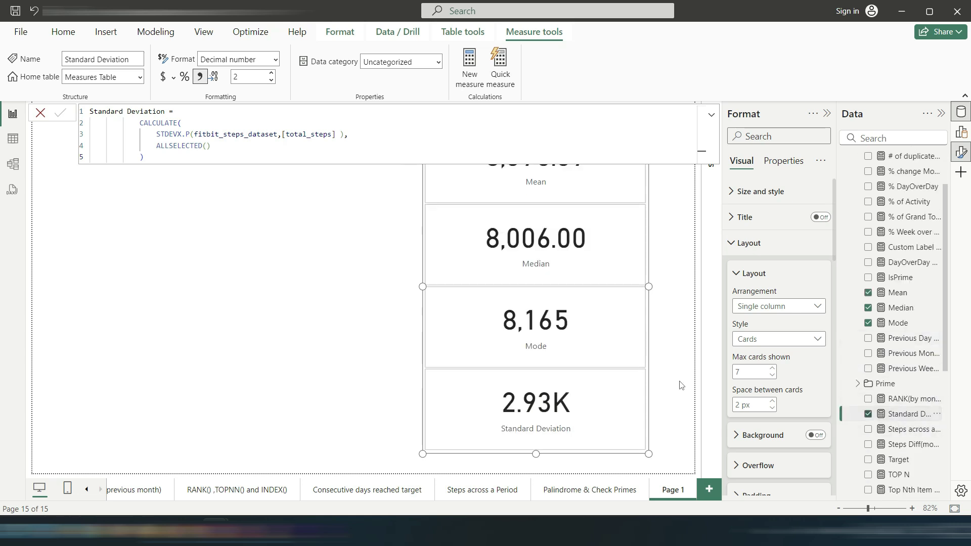
# Set the display units of the card visual's callout values to None and close the formula editor.
pyautogui.scroll(-2, 776, 257)
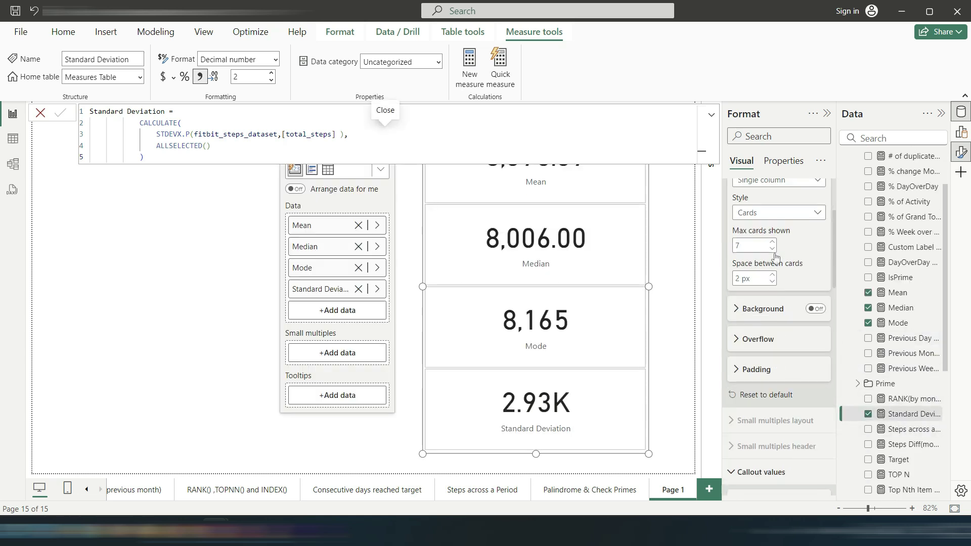
pyautogui.scroll(-8, 776, 257)
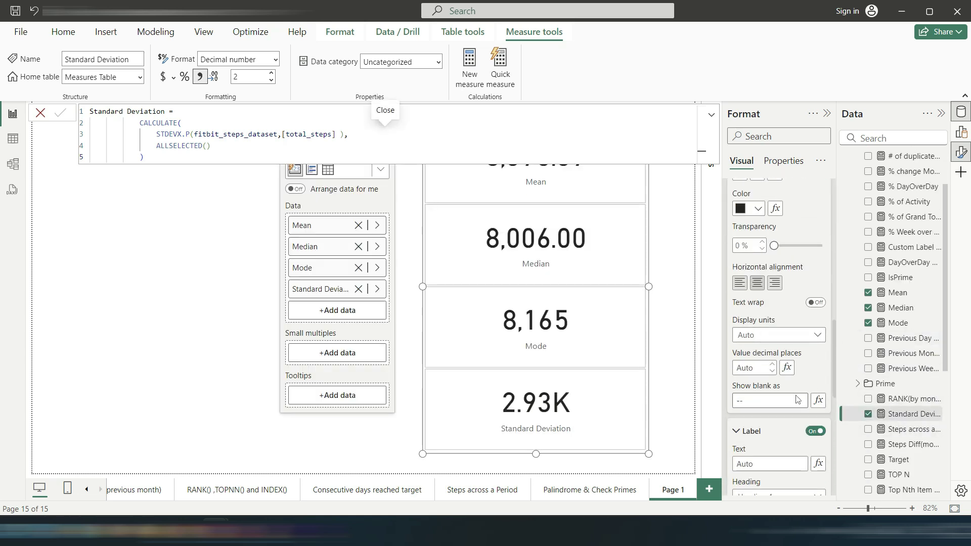
pyautogui.click(778, 335)
pyautogui.click(749, 368)
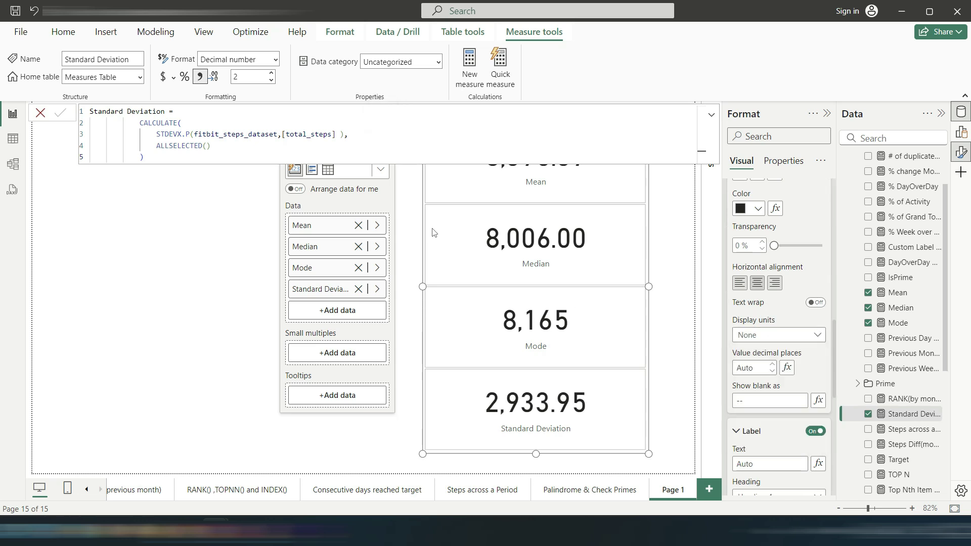
pyautogui.click(41, 113)
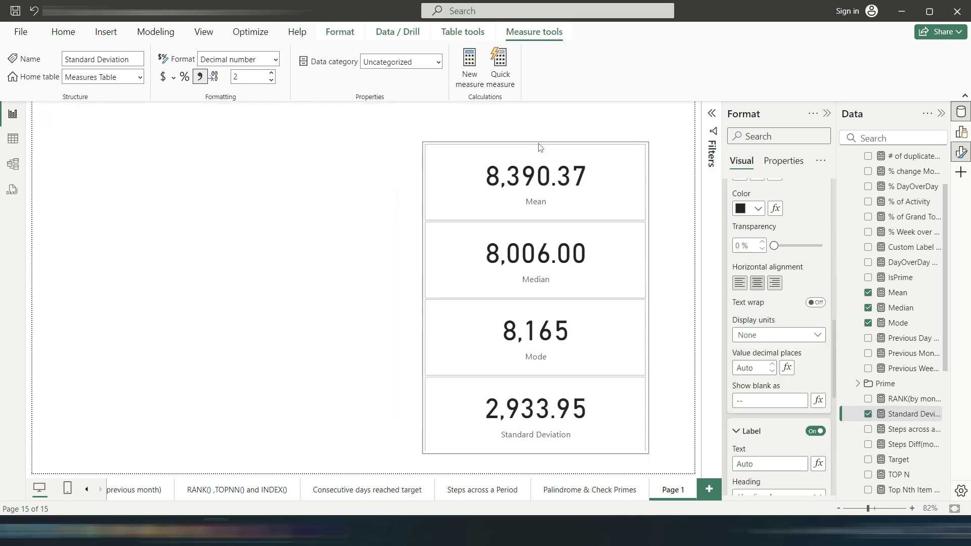
# Insert a slicer on the page and populate it with Month-Year from Calendar_table.
pyautogui.click(299, 135)
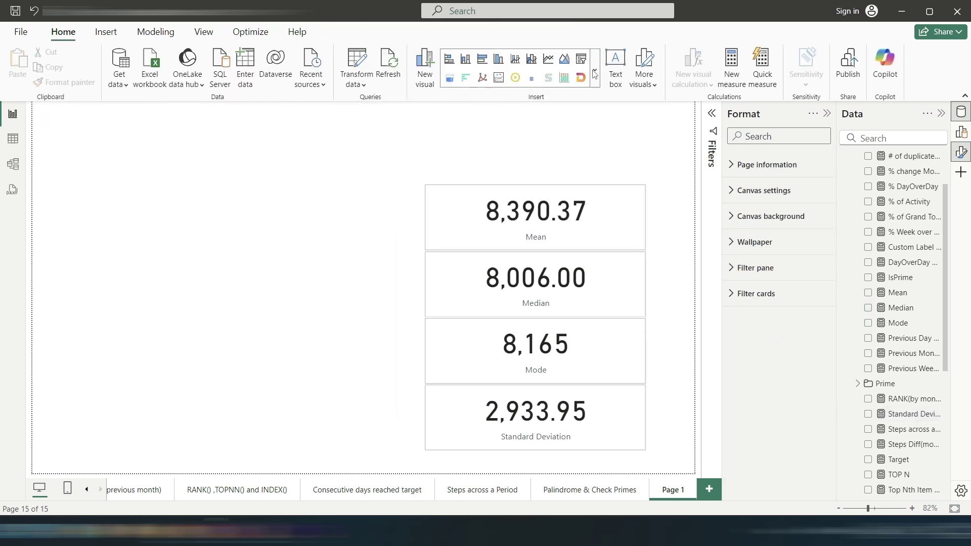
pyautogui.click(581, 59)
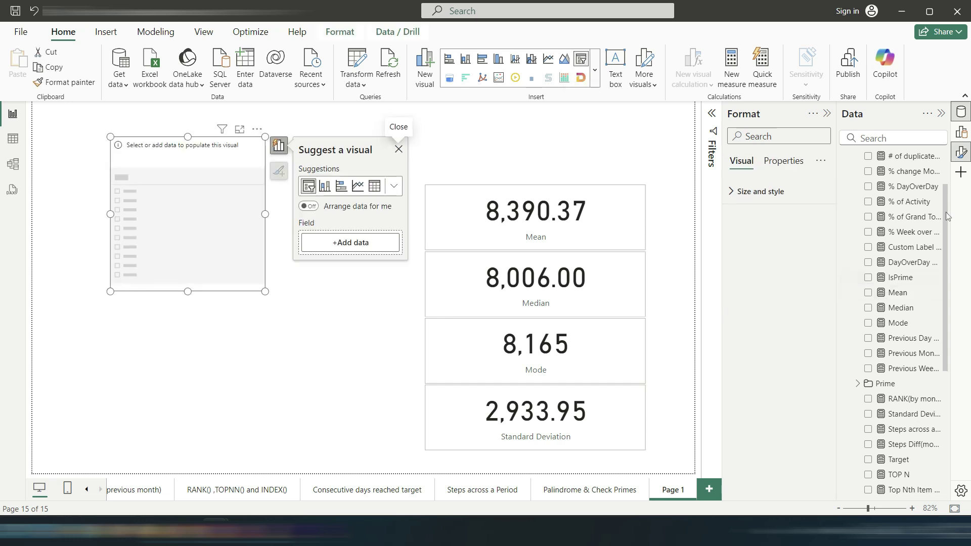
pyautogui.scroll(5, 948, 217)
pyautogui.click(848, 158)
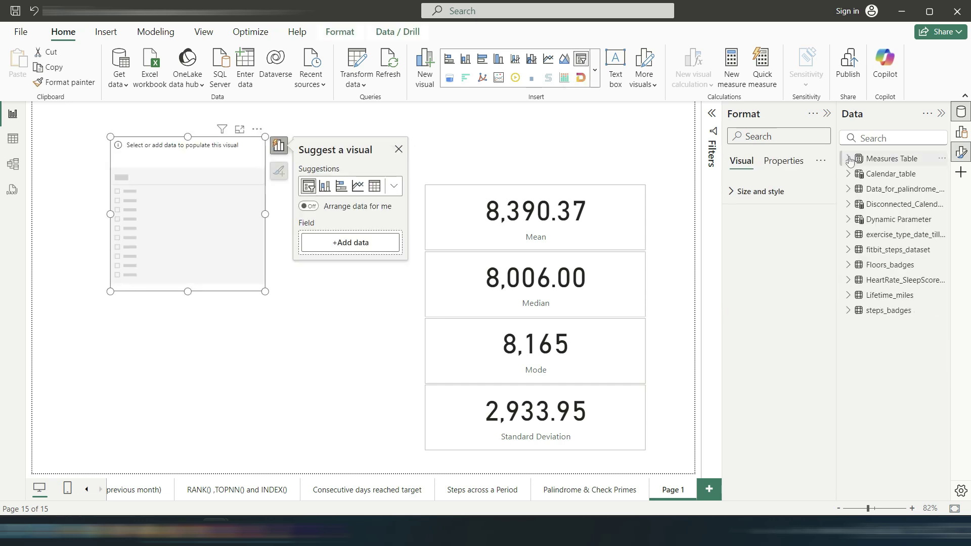
pyautogui.click(871, 174)
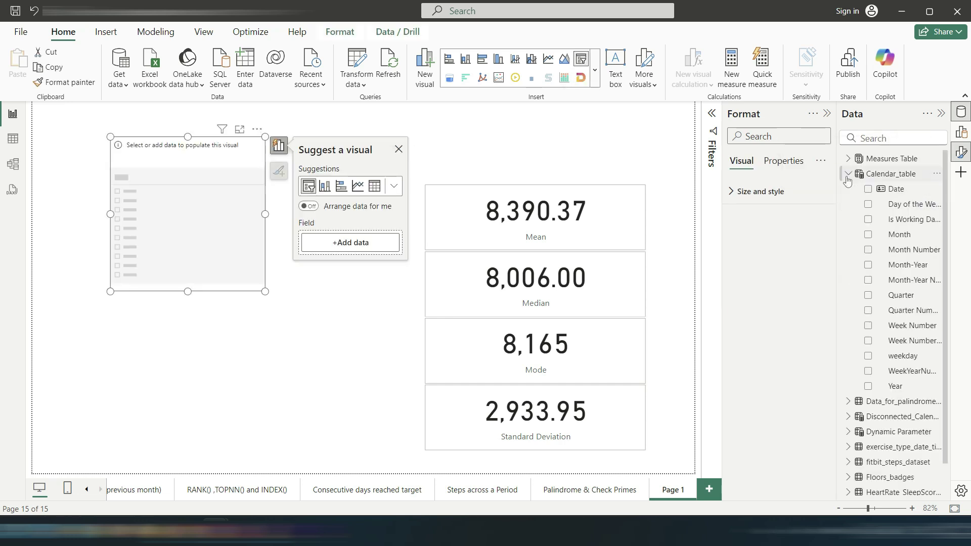
pyautogui.click(868, 264)
# Change the Month-Year slicer style to Tile and stretch it into a wide strip above the cards.
pyautogui.click(762, 242)
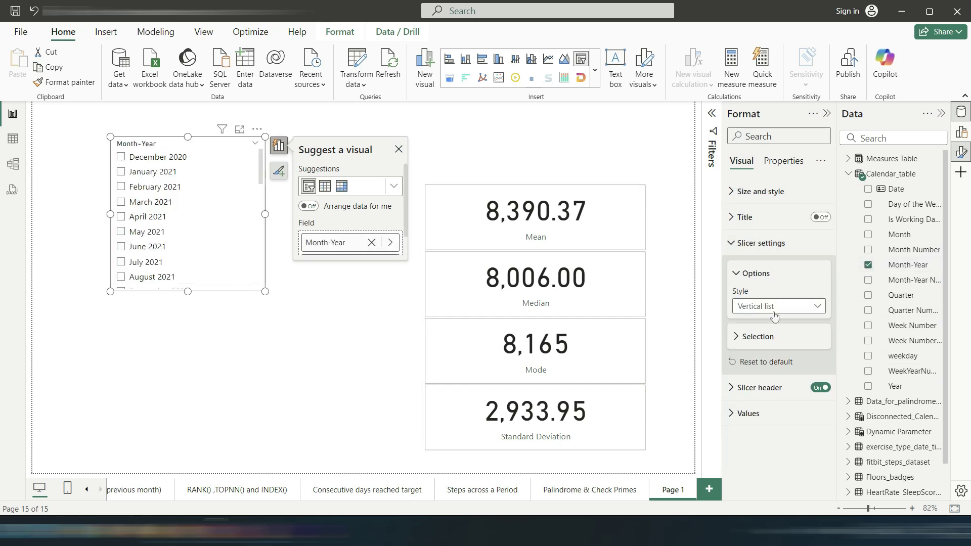
pyautogui.click(774, 306)
pyautogui.click(769, 335)
pyautogui.moveTo(265, 292); pyautogui.dragTo(659, 149)
# Check the statistics cards for individual months between December 2020 and August 2021 using the Month-Year slicer.
pyautogui.click(87, 130)
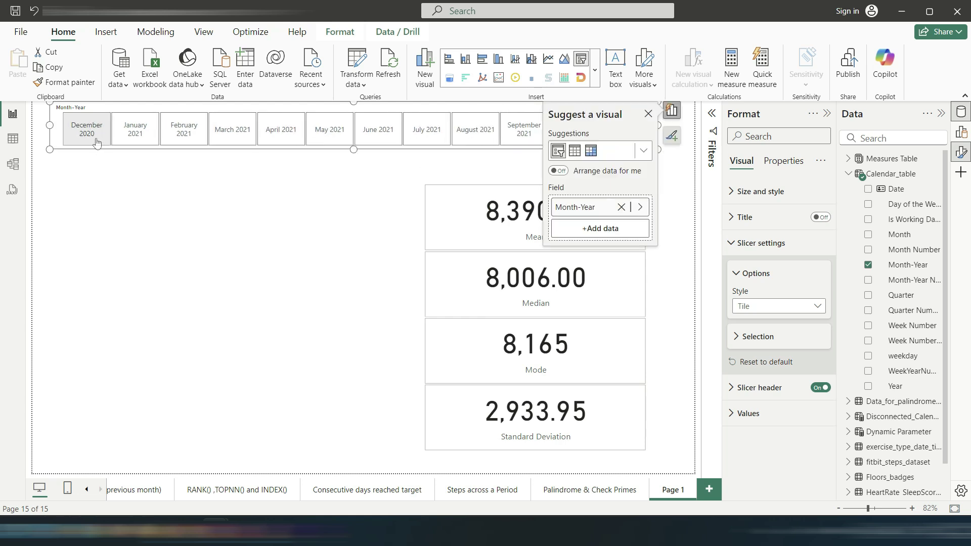
pyautogui.click(143, 135)
pyautogui.click(220, 131)
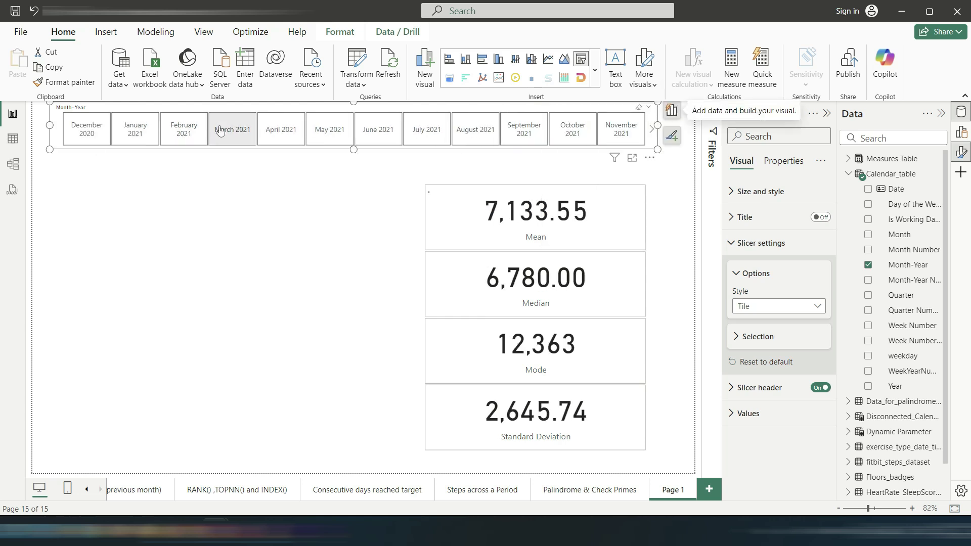
pyautogui.click(329, 131)
pyautogui.click(385, 132)
pyautogui.click(427, 132)
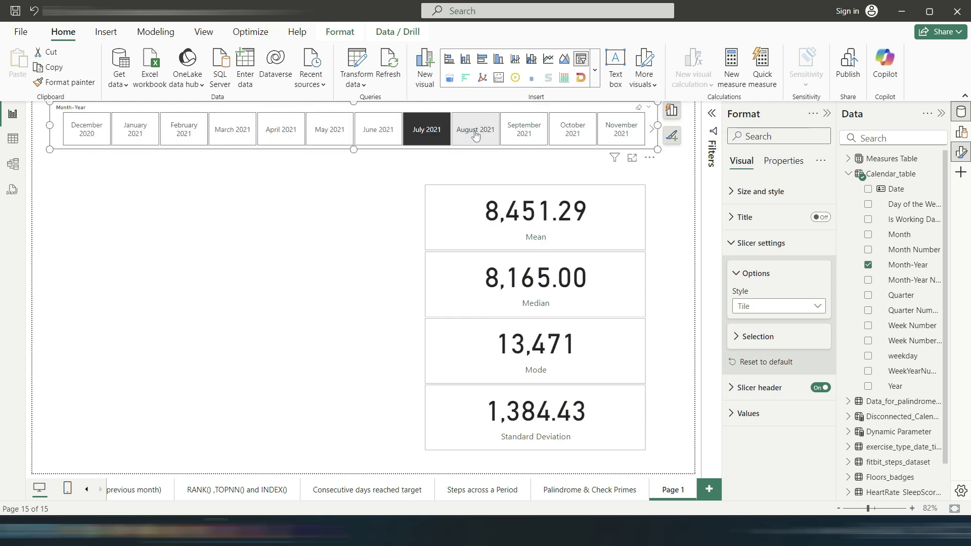
pyautogui.click(475, 132)
pyautogui.click(325, 202)
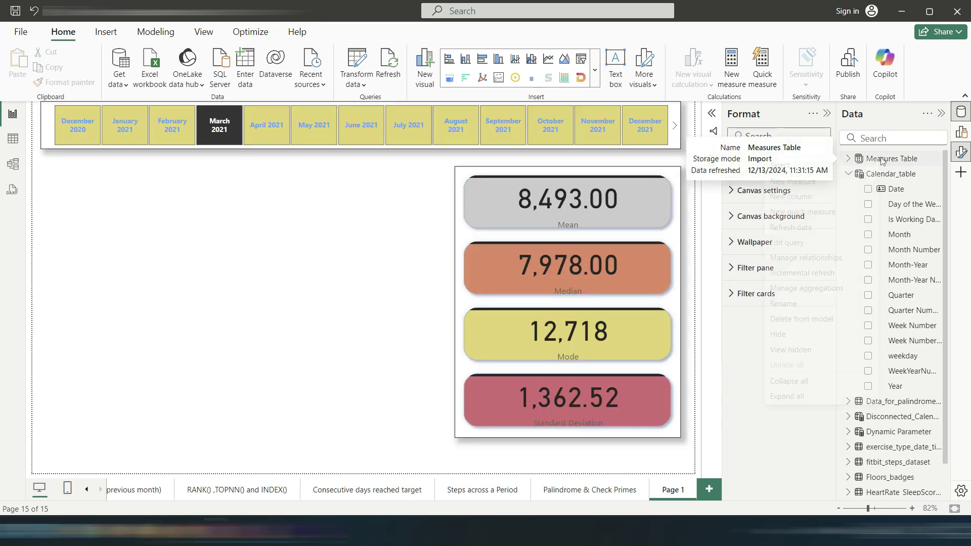
# Create the measure Z Score = DIVIDE([Total Steps]-[Mean],[Standard Deviation]) in Measures Table.
pyautogui.rightClick(881, 160)
pyautogui.click(834, 186)
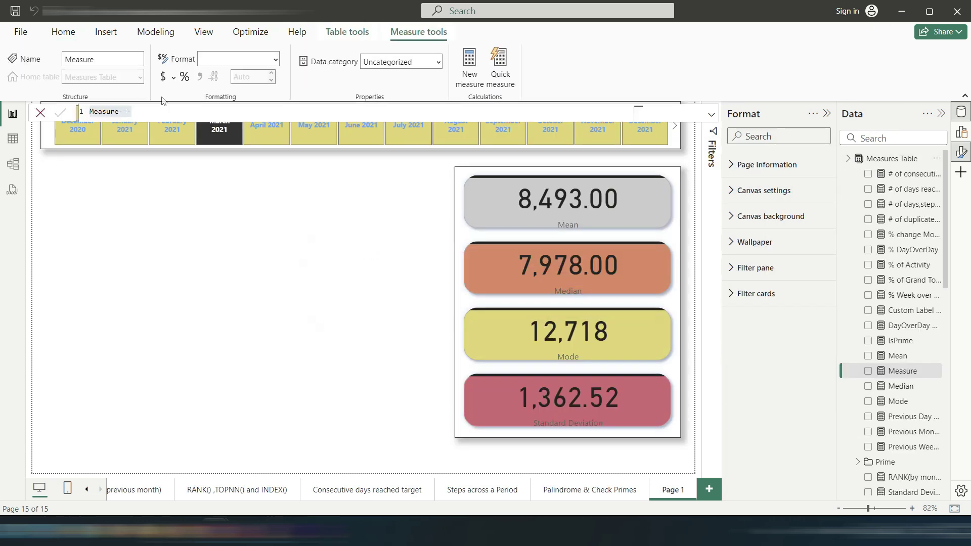
pyautogui.write('Z score')
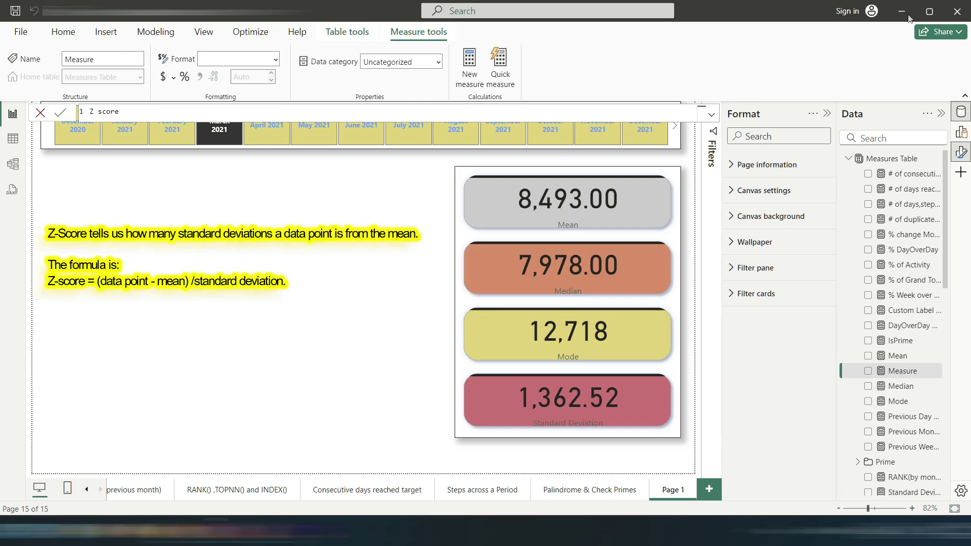
pyautogui.hotkey('ctrl', 'a')
pyautogui.write('Z Score = DIVIDE([Total Steps]-[Mean],[Standard Deviation])')
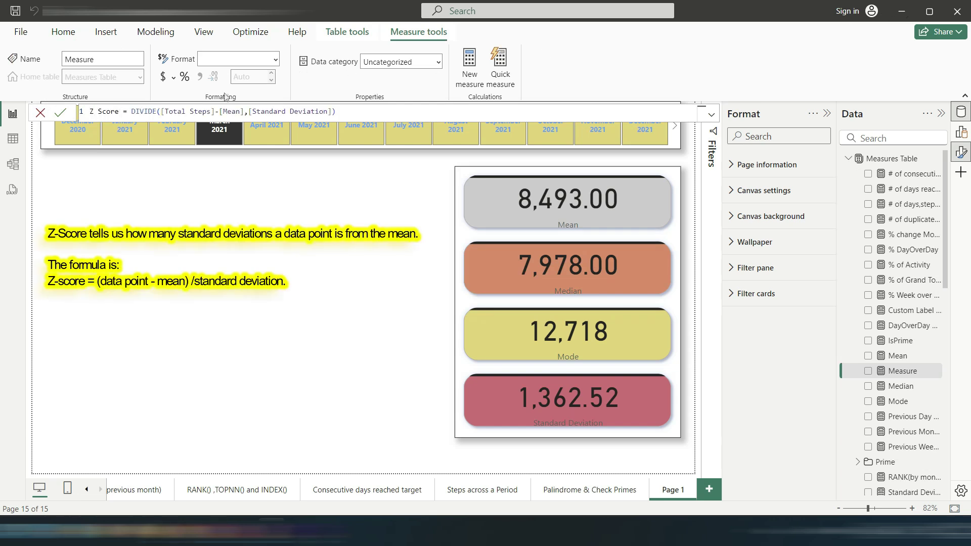
pyautogui.press('Return')
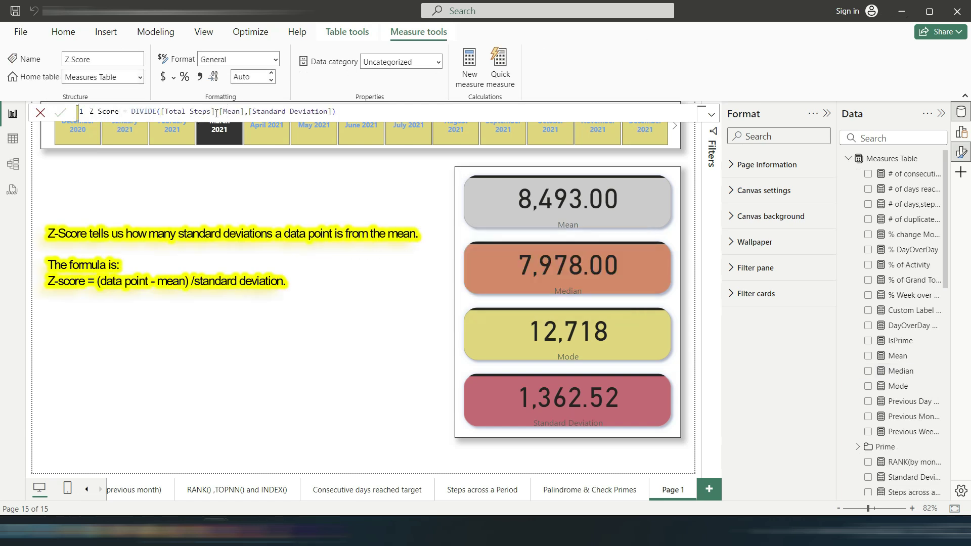
# Review the terms of the Z Score formula and give the measure a thousands separator.
pyautogui.click(166, 112)
pyautogui.hotkey('ctrl', 'Right')
pyautogui.hotkey('ctrl', 'Right')
pyautogui.hotkey('ctrl', 'Right')
pyautogui.hotkey('ctrl', 'Right')
pyautogui.hotkey('ctrl', 'Right')
pyautogui.hotkey('ctrl', 'Right')
pyautogui.click(60, 112)
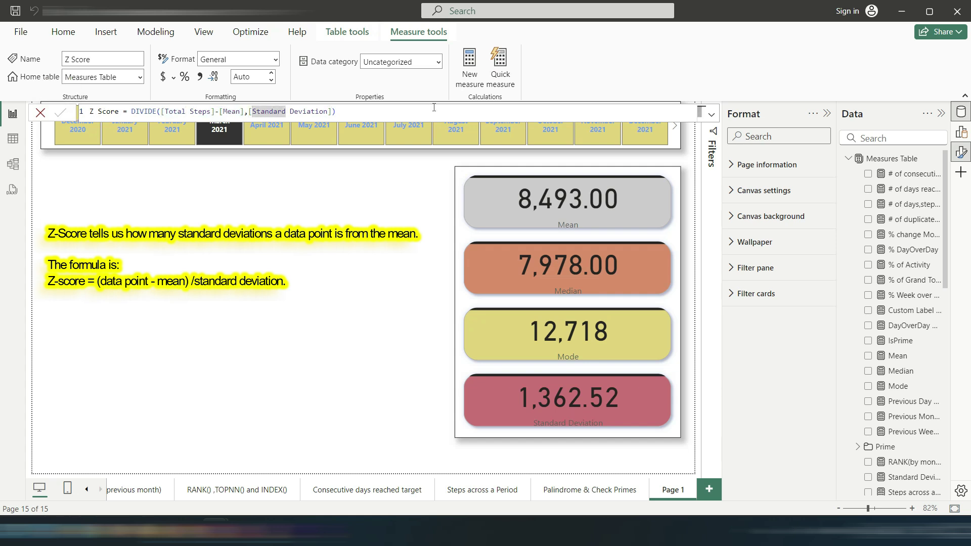
pyautogui.click(200, 77)
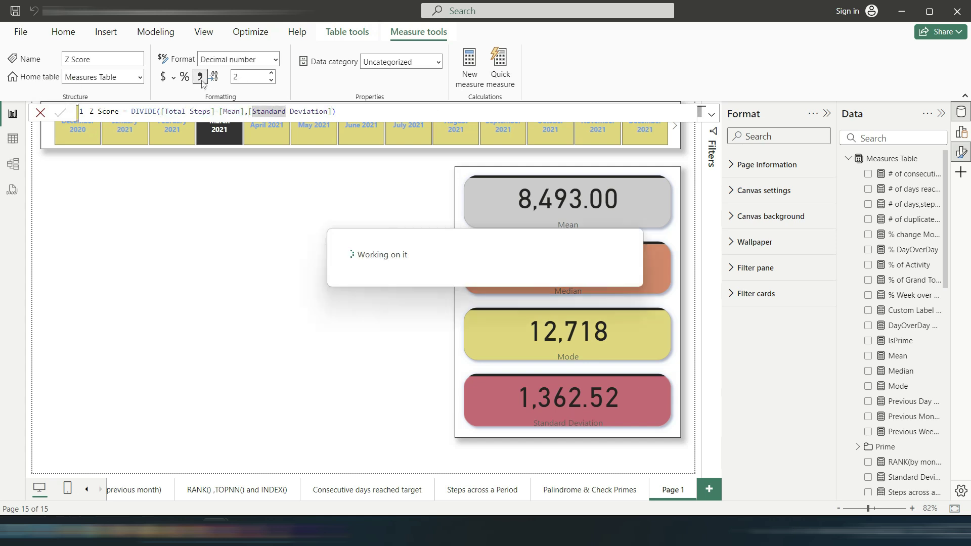
# Add the Z Score measure to the multi-card visual.
pyautogui.click(667, 373)
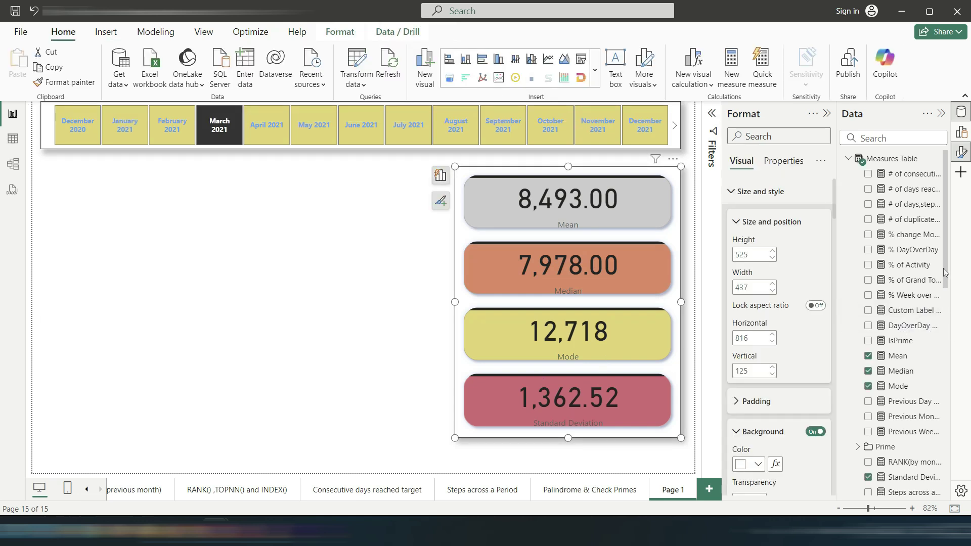
pyautogui.moveTo(942, 268); pyautogui.dragTo(955, 373)
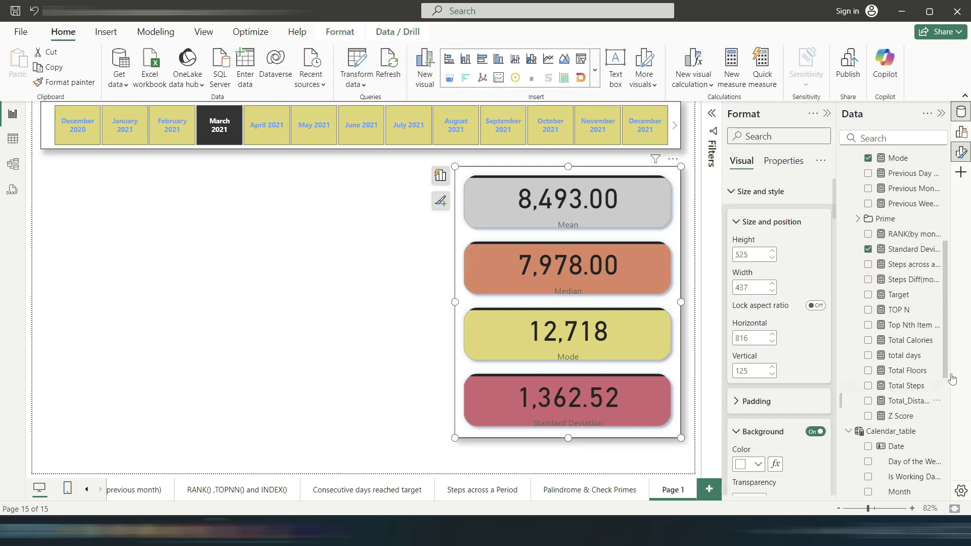
pyautogui.click(867, 415)
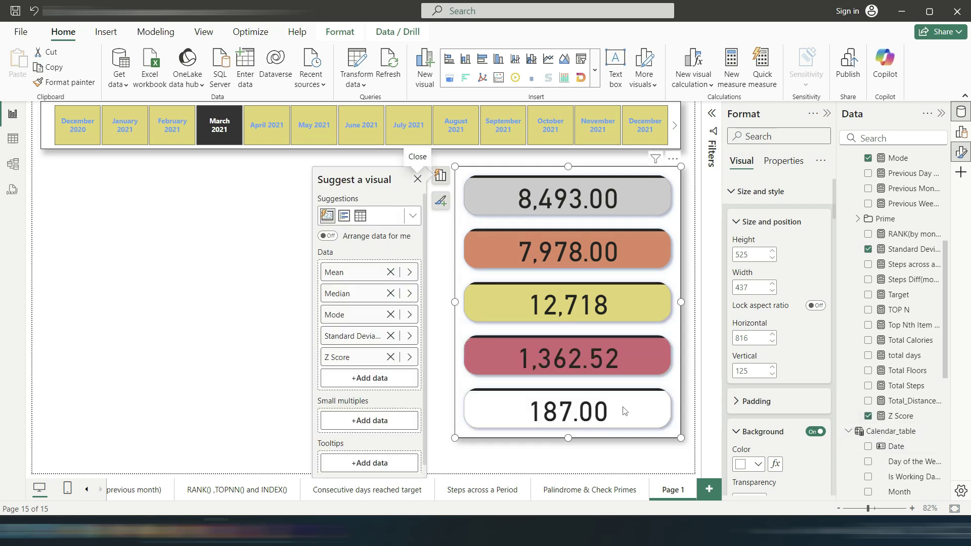
# Apply an orange background to the Z Score series in the visual's Cards formatting.
pyautogui.scroll(-8, 767, 361)
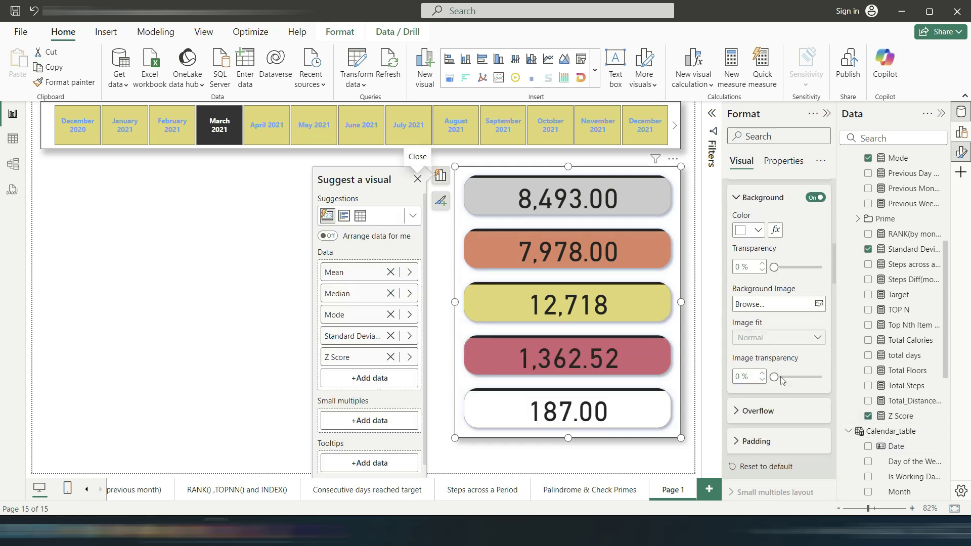
pyautogui.scroll(5, 781, 381)
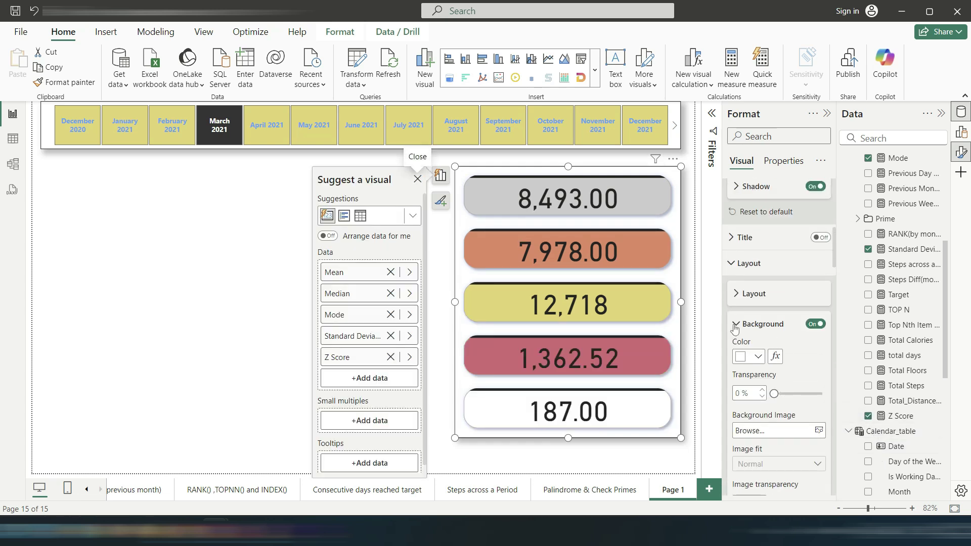
pyautogui.click(736, 325)
pyautogui.scroll(-5, 769, 303)
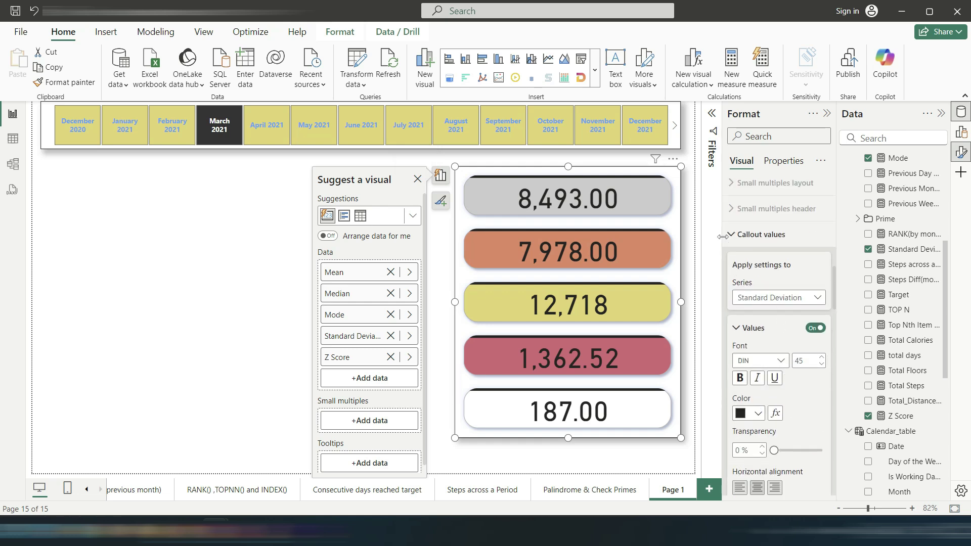
pyautogui.click(744, 235)
pyautogui.scroll(-8, 772, 329)
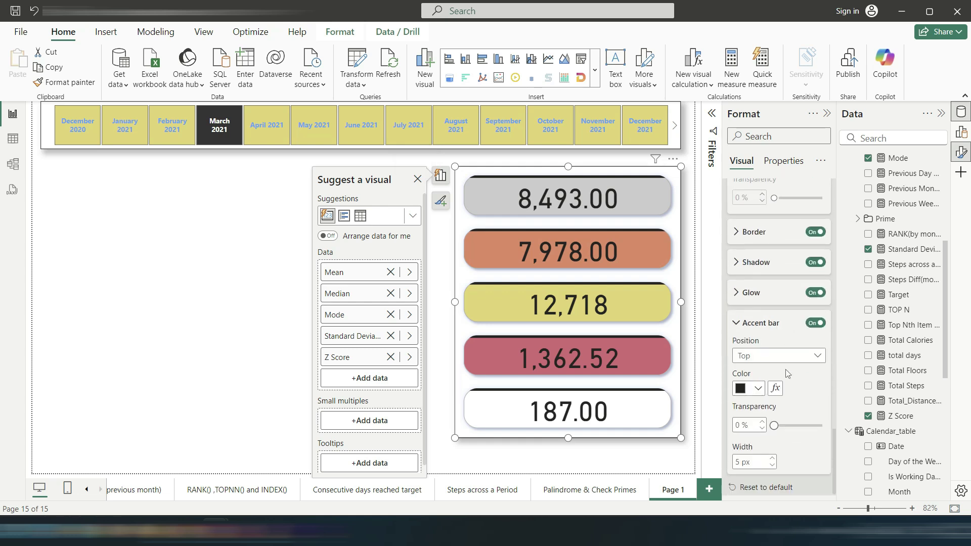
pyautogui.scroll(4, 787, 369)
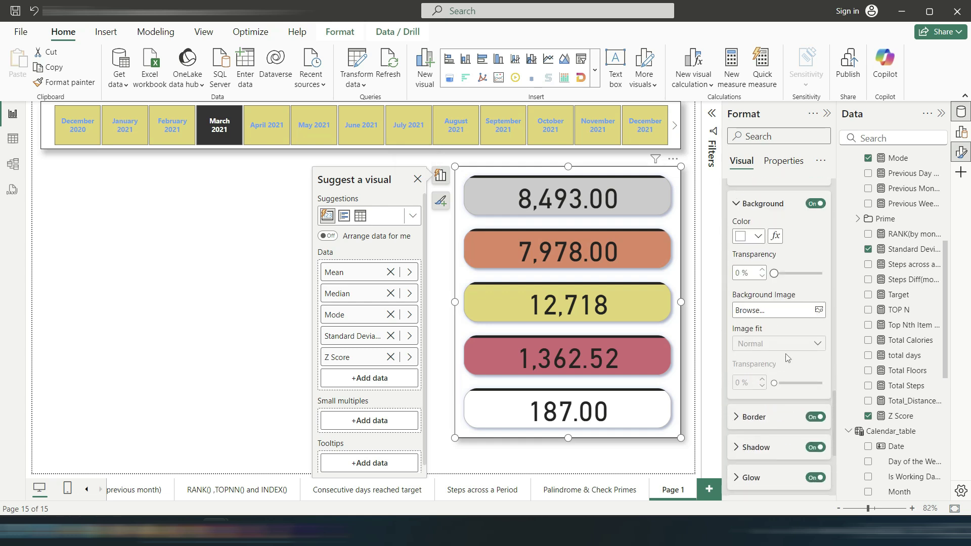
pyautogui.scroll(2, 779, 329)
pyautogui.scroll(6, 741, 270)
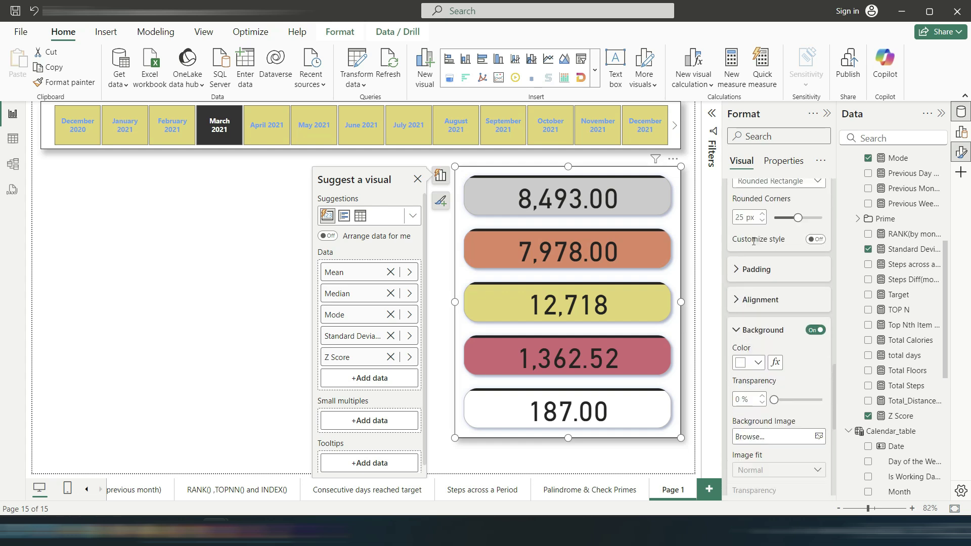
pyautogui.click(774, 243)
pyautogui.click(775, 340)
pyautogui.scroll(-5, 779, 374)
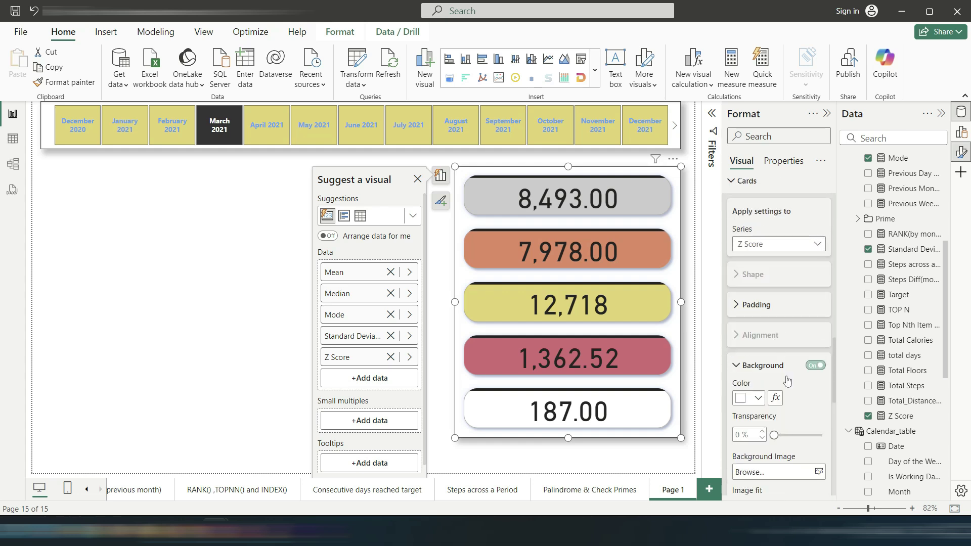
pyautogui.click(758, 336)
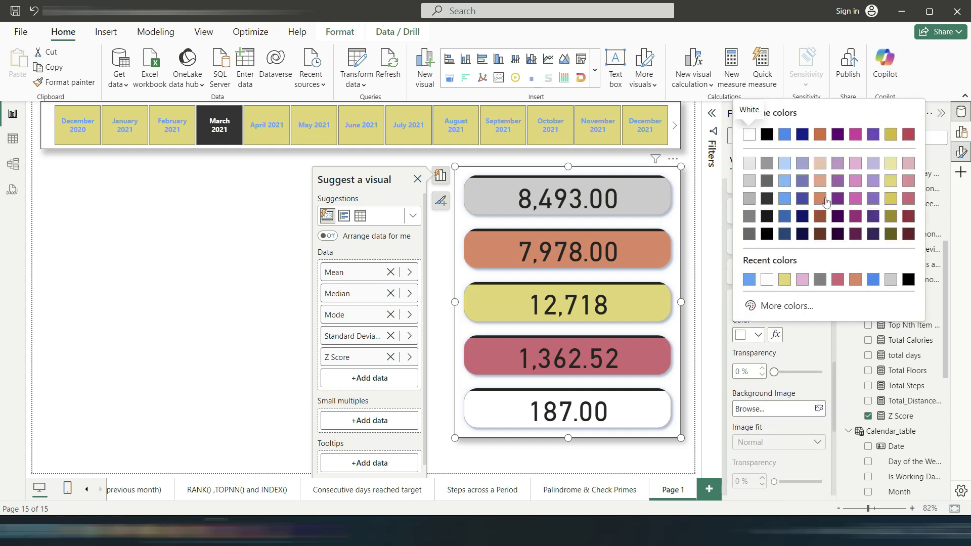
pyautogui.click(825, 201)
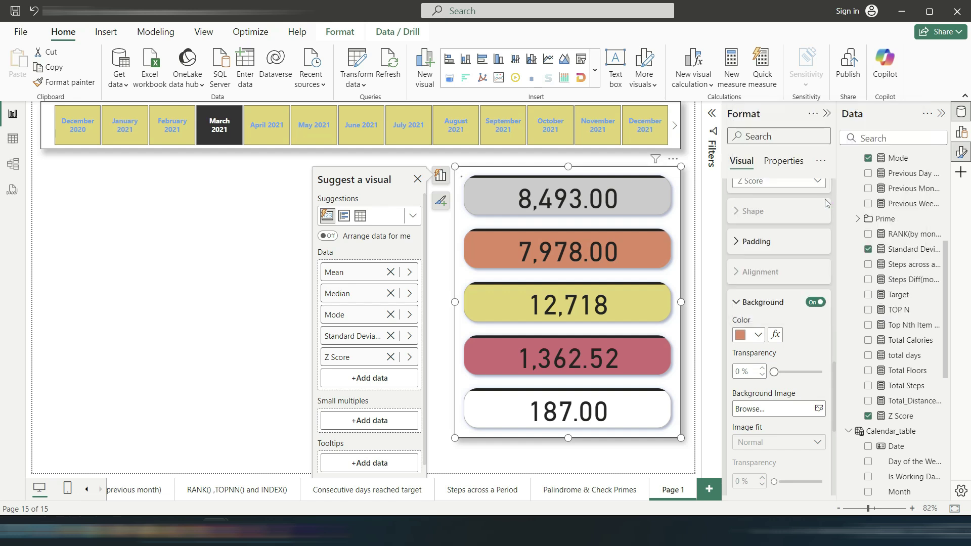
pyautogui.click(252, 268)
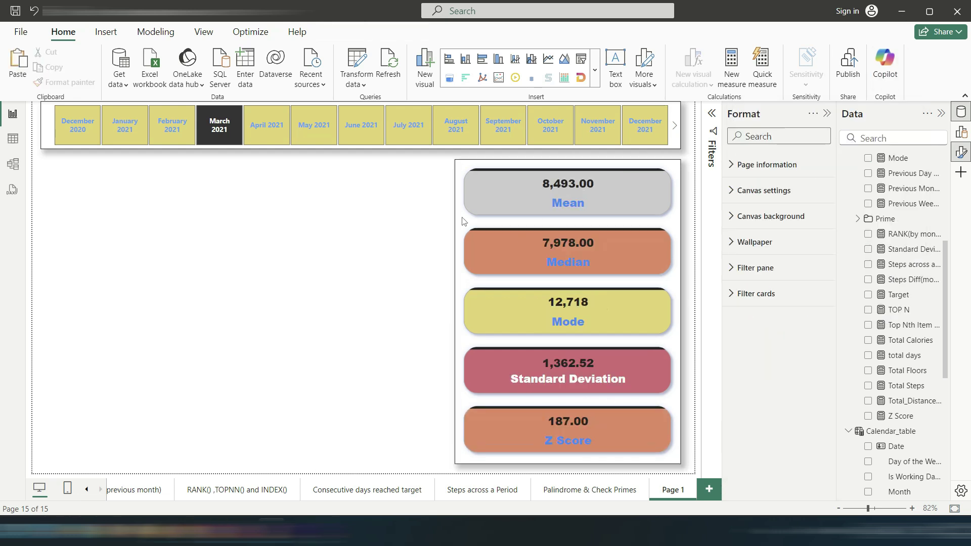
# Filter the cards by April 2021 and clear the month selection.
pyautogui.click(219, 127)
pyautogui.click(266, 135)
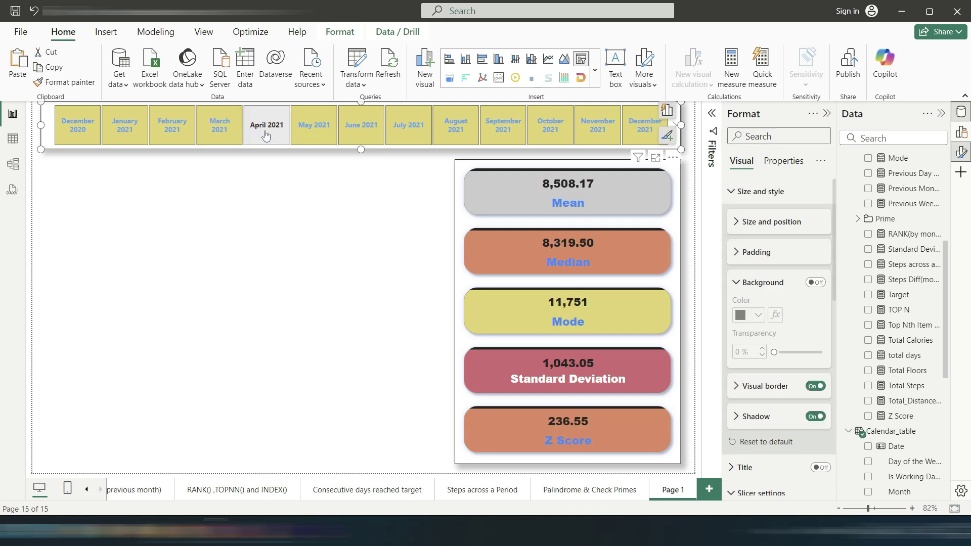
pyautogui.click(266, 134)
# Add a line and clustered column chart in the empty area beside the cards and put Date from Calendar_table on its X-axis.
pyautogui.click(290, 230)
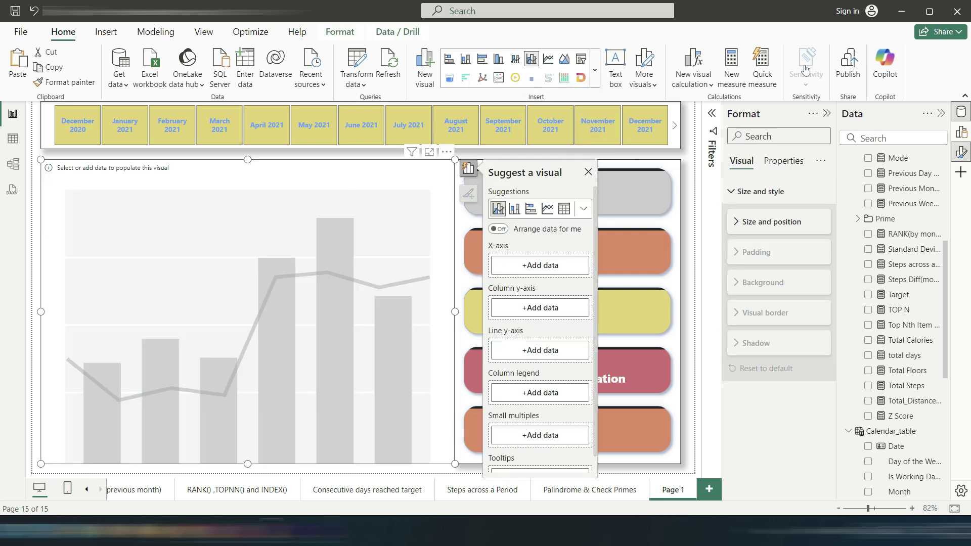
pyautogui.click(537, 263)
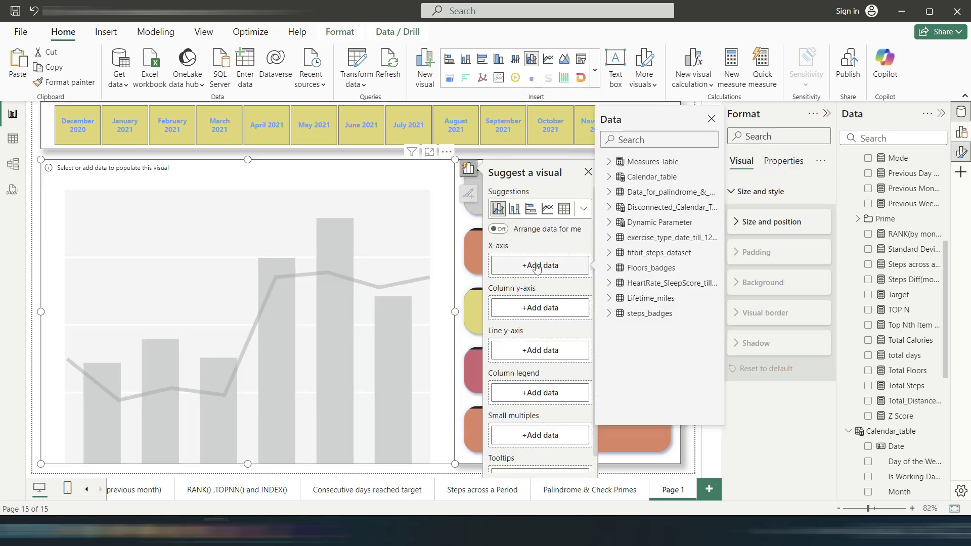
pyautogui.click(611, 177)
pyautogui.click(629, 192)
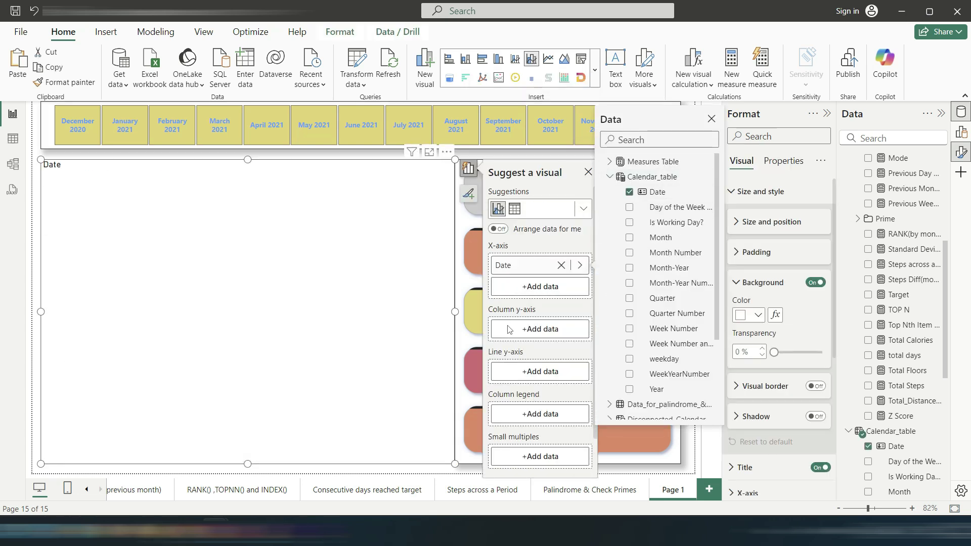
# Add the Total Steps measure from the Measures Table to the chart's column y-axis.
pyautogui.click(512, 332)
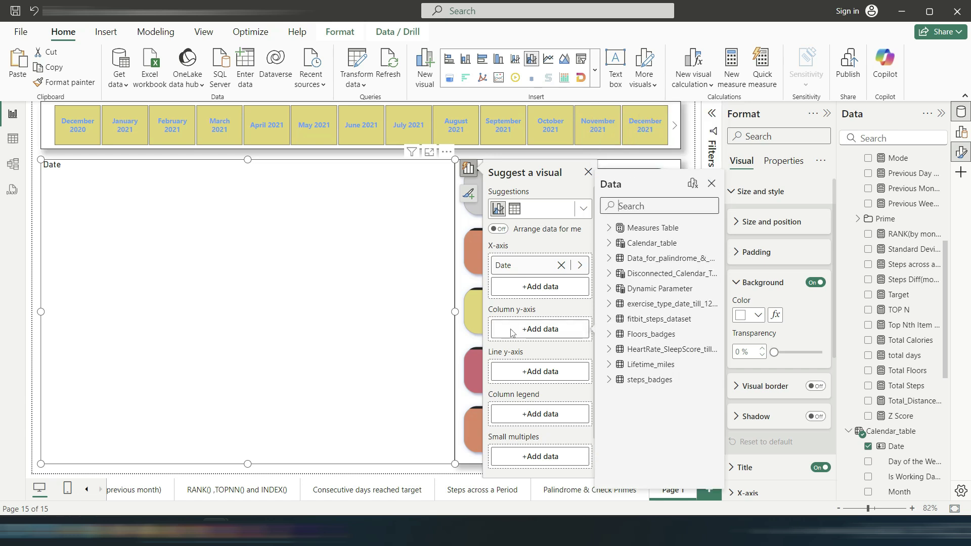
pyautogui.click(639, 207)
pyautogui.write('total')
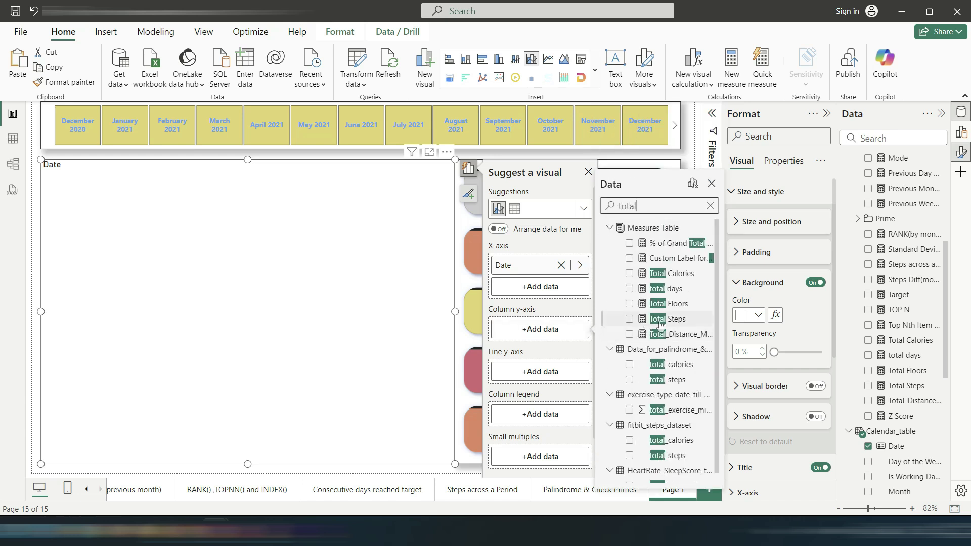
pyautogui.click(629, 319)
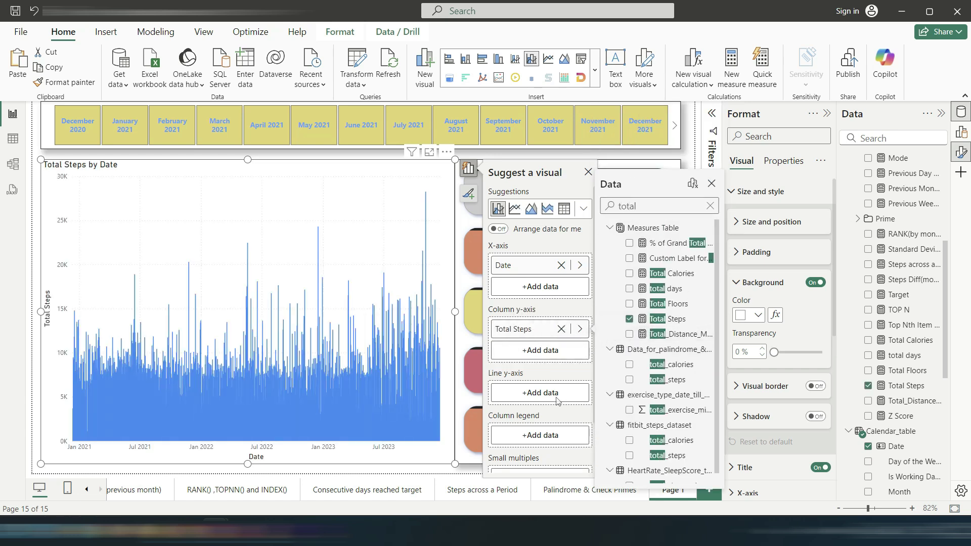
# Filter the chart and cards by April 2021, and switch the month selection to March 2021.
pyautogui.click(366, 123)
pyautogui.click(278, 132)
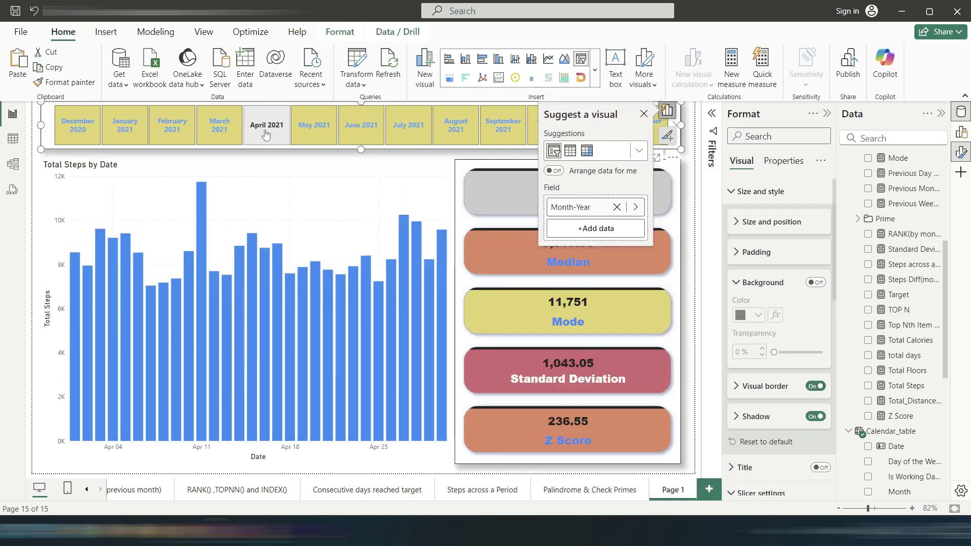
pyautogui.click(217, 134)
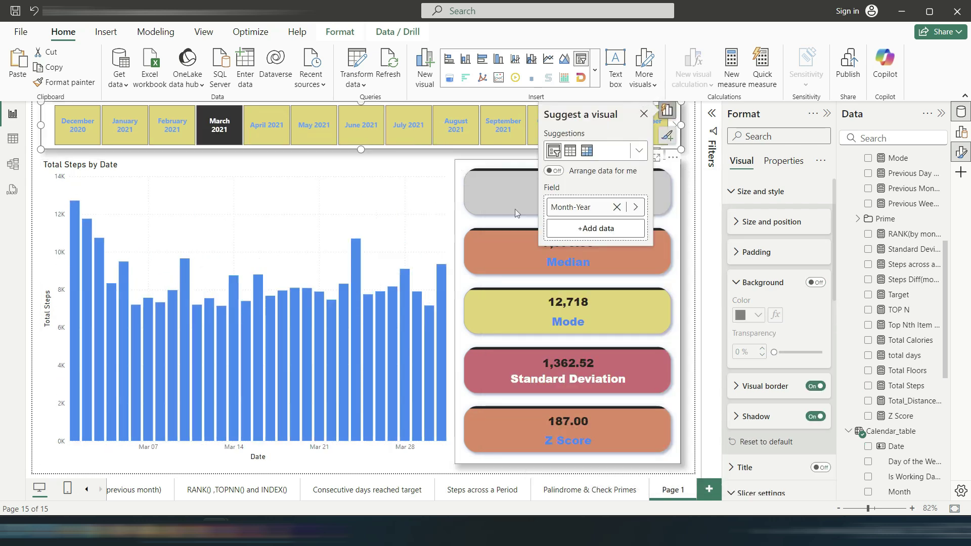
pyautogui.press('Escape')
# Select the Total Steps by Date chart and open the color settings for its columns.
pyautogui.click(275, 197)
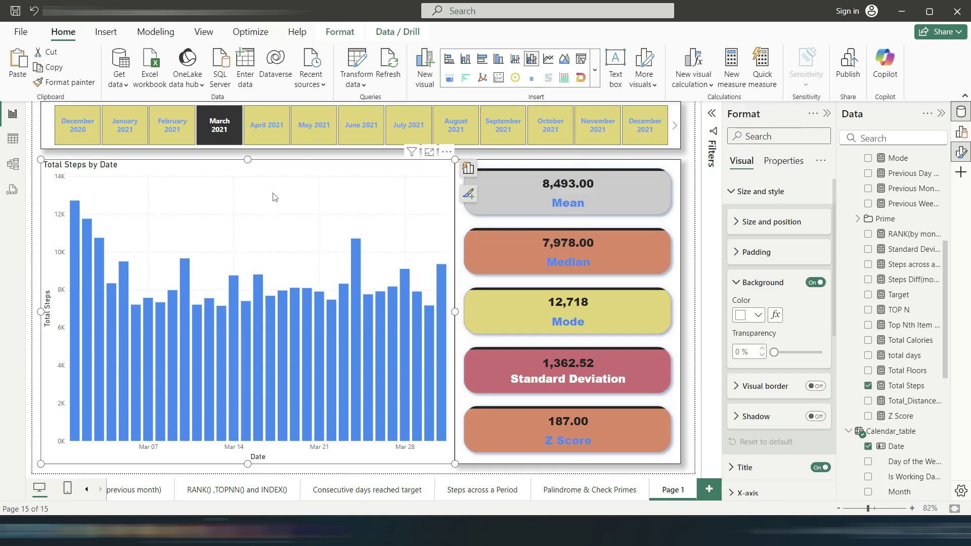
pyautogui.scroll(-10, 783, 359)
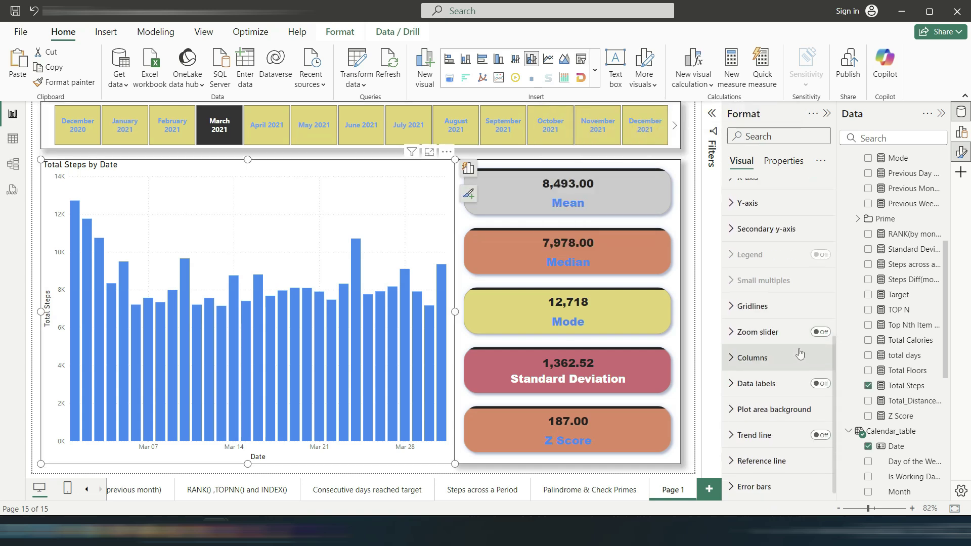
pyautogui.click(759, 354)
pyautogui.click(753, 480)
# Try a gradient with a middle color based on Count of Date for the columns, and clear that conditional formatting.
pyautogui.click(774, 422)
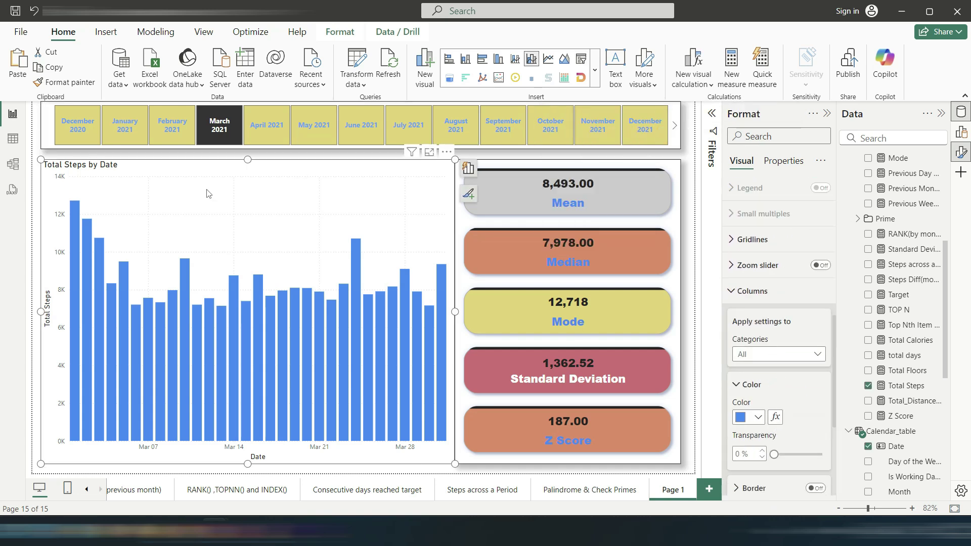
pyautogui.click(212, 292)
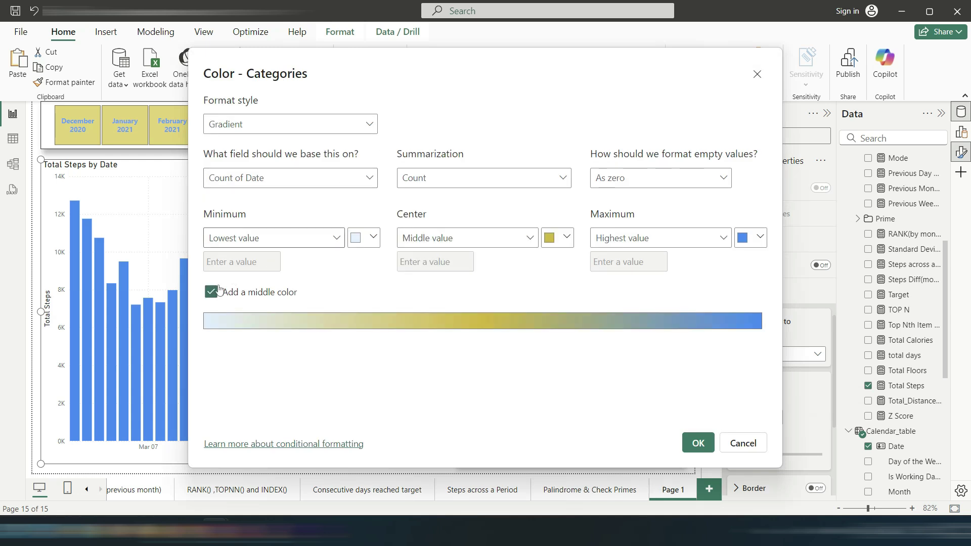
pyautogui.click(696, 442)
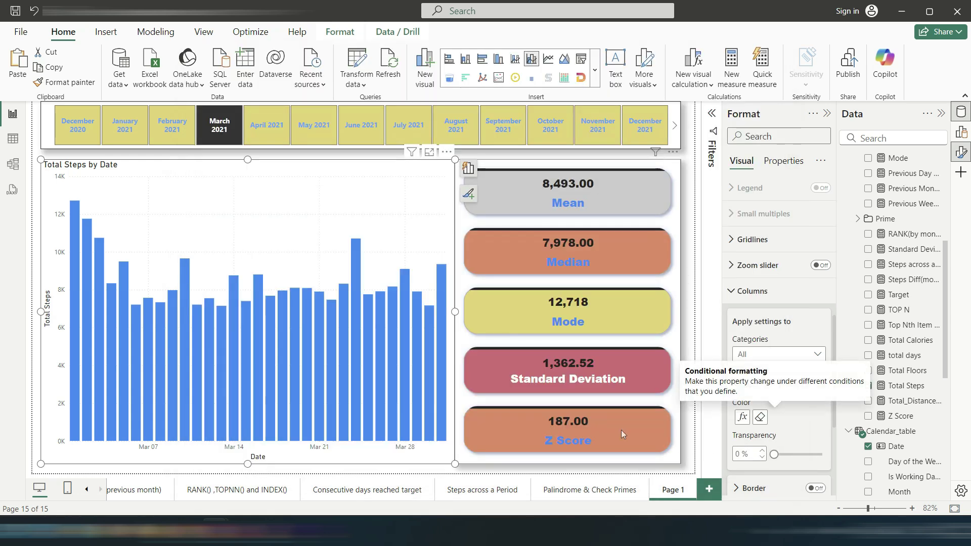
pyautogui.click(760, 417)
pyautogui.click(754, 417)
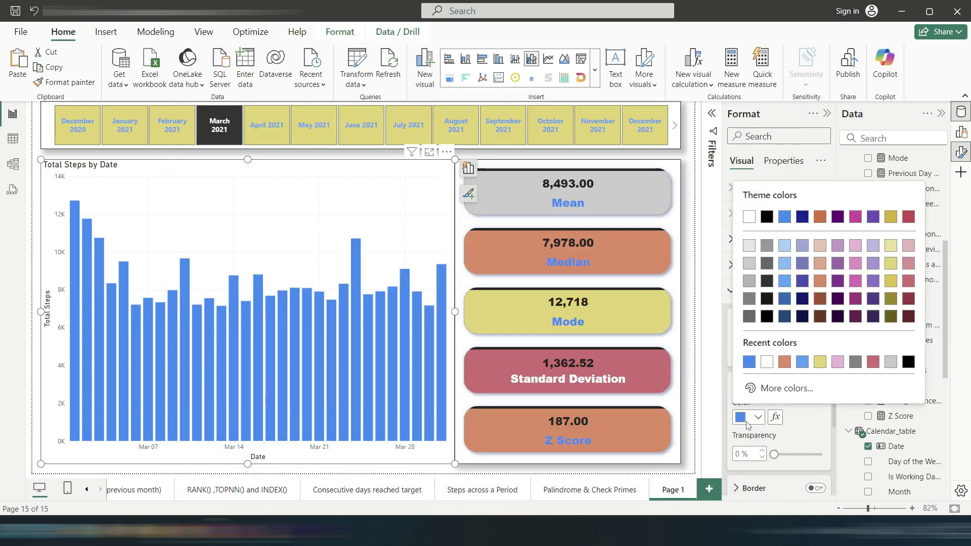
pyautogui.click(754, 417)
# Color the chart's columns with a gradient based on Total Steps, including a middle color.
pyautogui.click(775, 417)
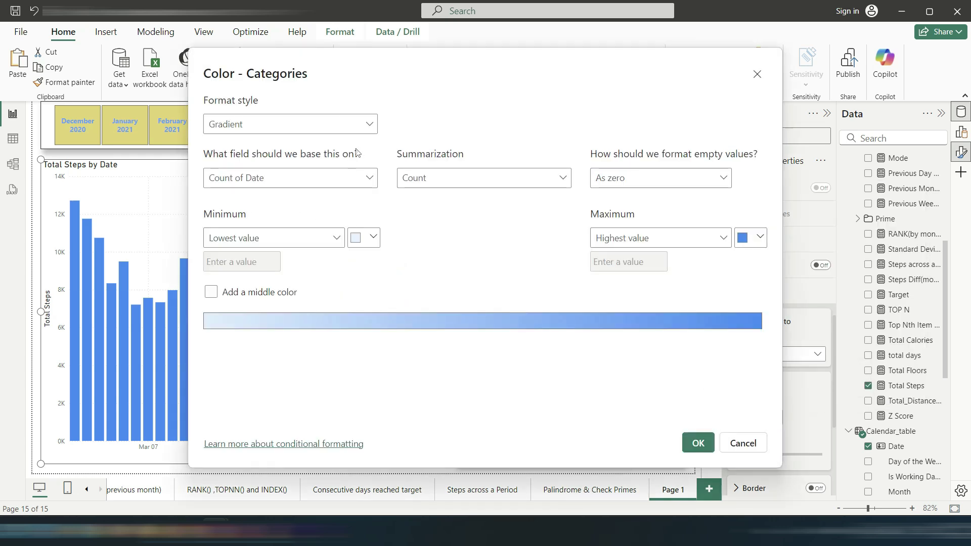
pyautogui.click(349, 177)
pyautogui.write('tot')
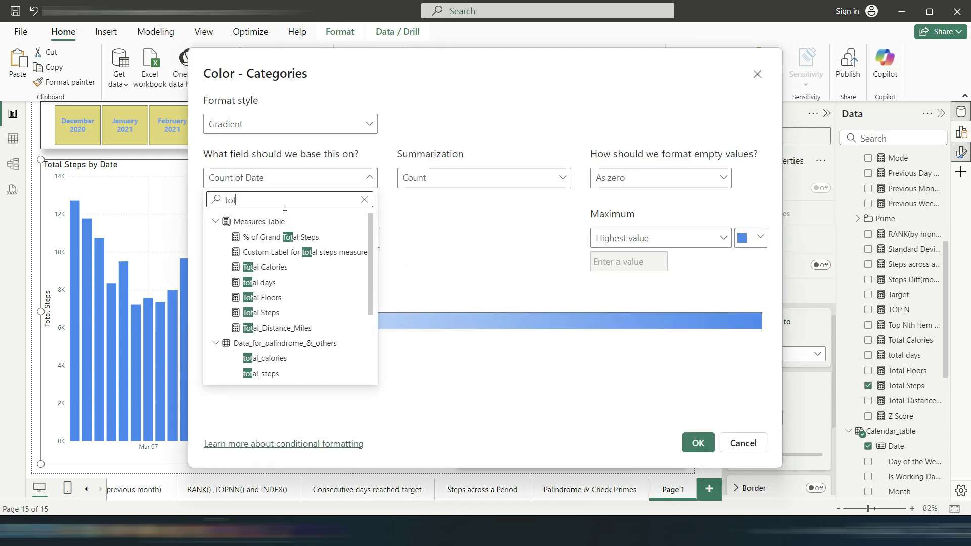
pyautogui.click(255, 312)
pyautogui.click(211, 292)
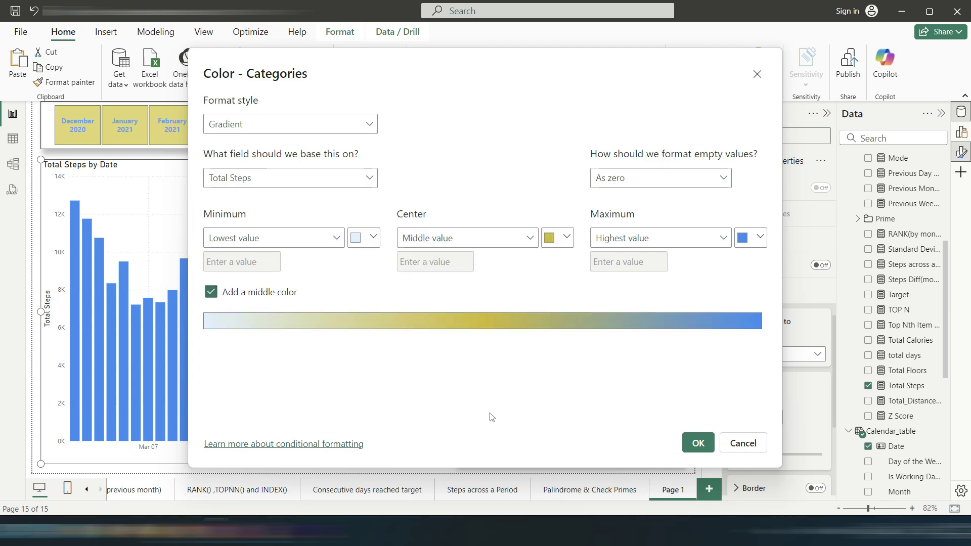
pyautogui.click(698, 443)
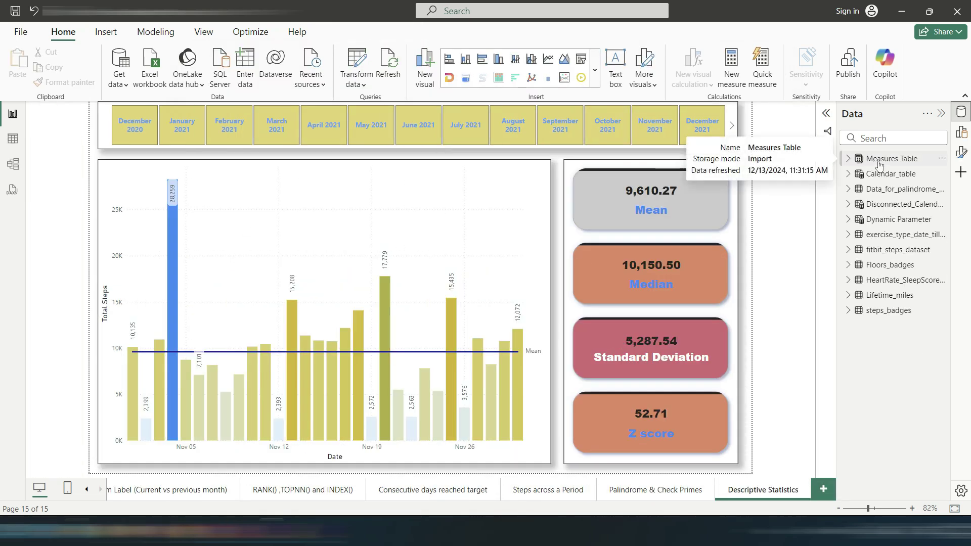
# Create a new measure in the Measures Table and name it +1 StDev.
pyautogui.rightClick(879, 165)
pyautogui.click(828, 186)
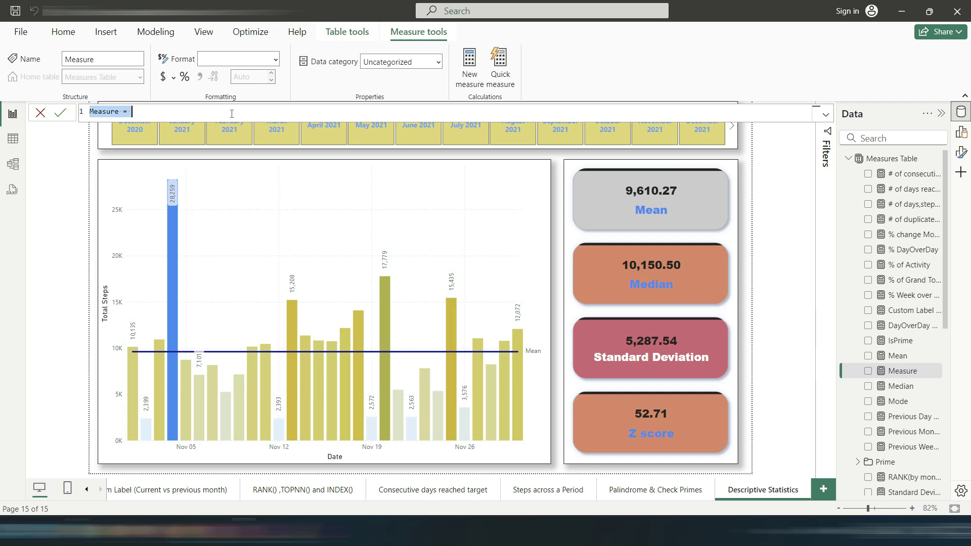
pyautogui.scroll(3, 231, 113)
pyautogui.write('+')
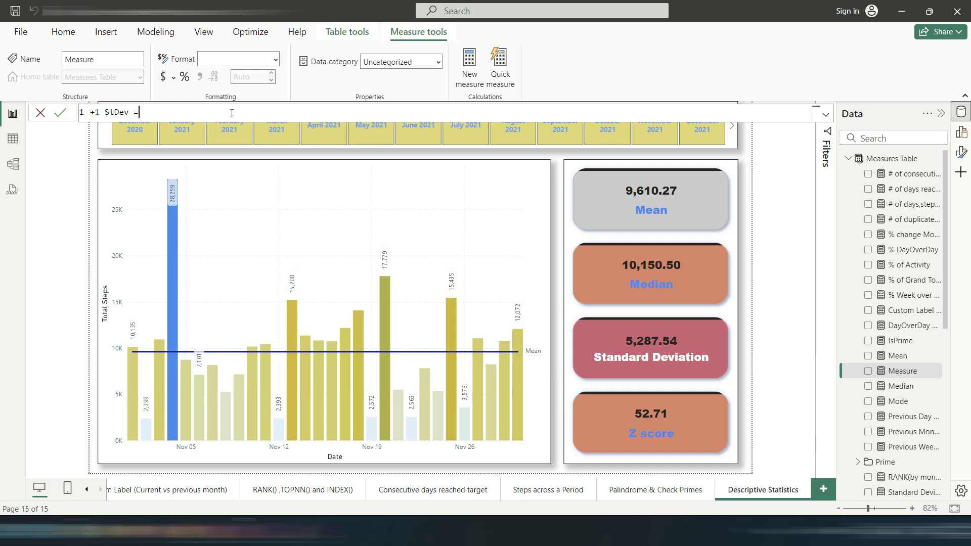
pyautogui.write('1 StDev =')
pyautogui.hotkey('shift', 'Return')
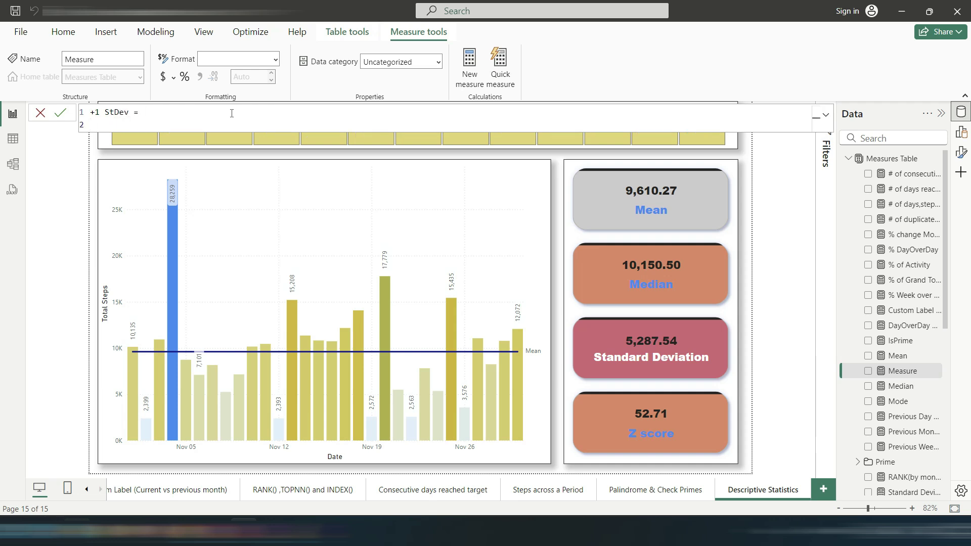
# Start the +1 StDev formula with CALCULATE and the expression [Mean] + [Standard Deviation].
pyautogui.press('Tab')
pyautogui.write('cal')
pyautogui.press('Tab')
pyautogui.hotkey('shift', 'Return')
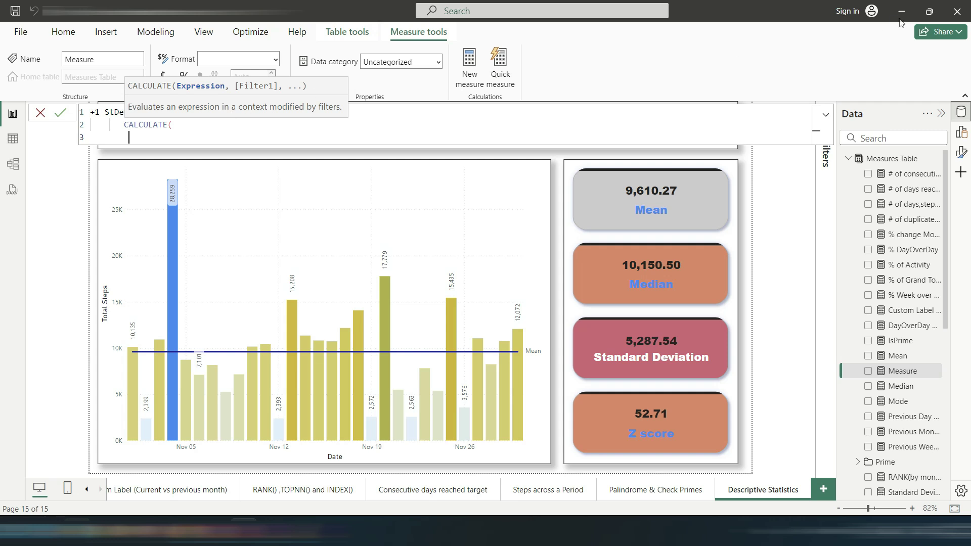
pyautogui.click(290, 136)
pyautogui.hotkey('shift', 'Return')
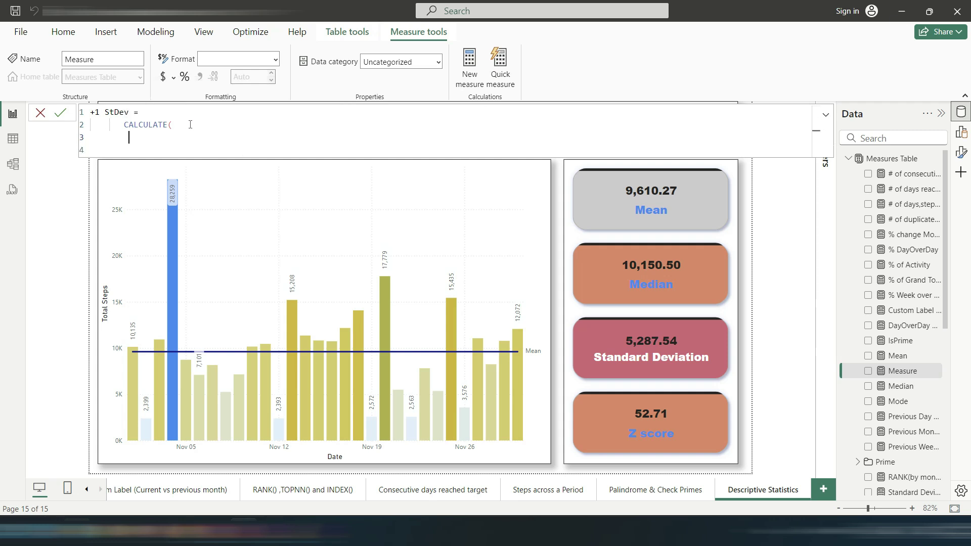
pyautogui.write('[me')
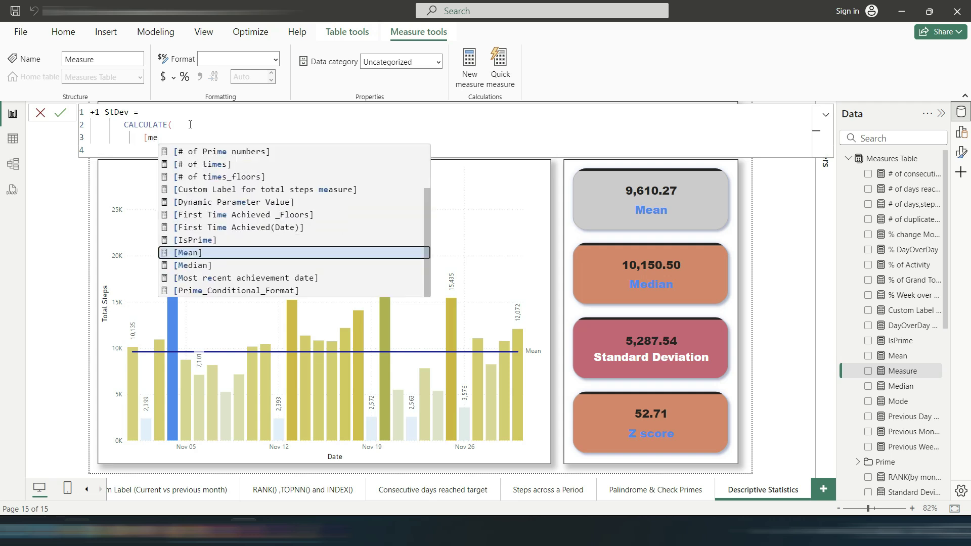
pyautogui.press('Tab')
pyautogui.write('+ [st')
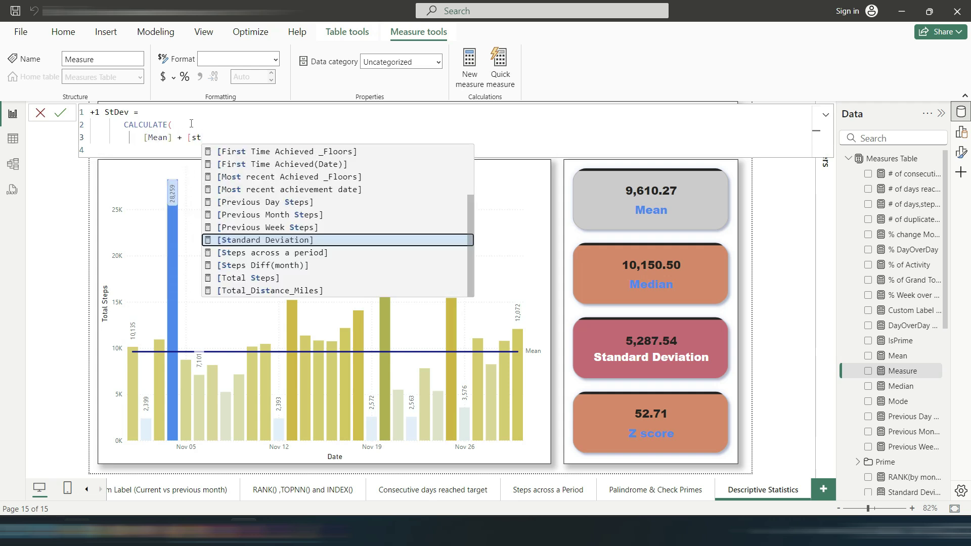
pyautogui.press('Tab')
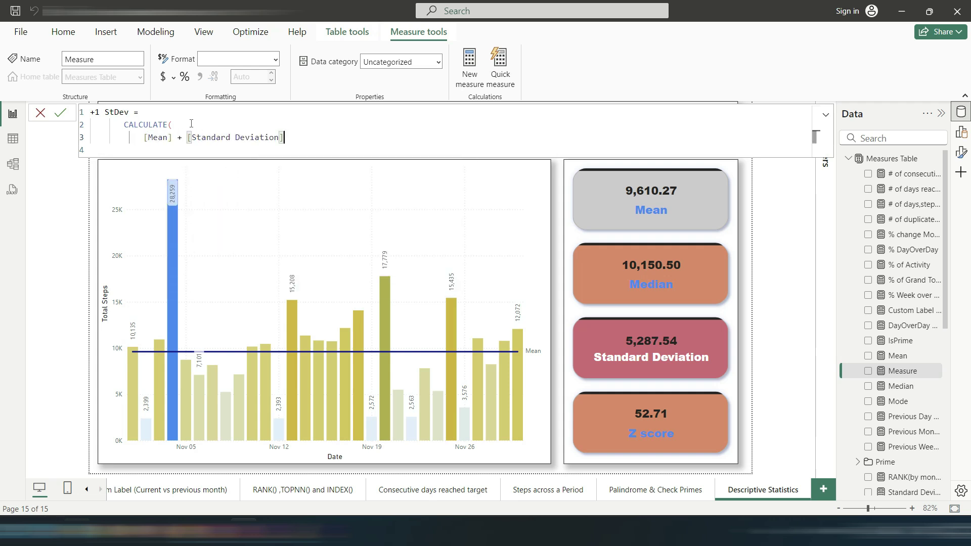
# Add ALLSELECTED() as the CALCULATE filter, close the formula and commit the +1 StDev measure.
pyautogui.write(',')
pyautogui.hotkey('shift', 'Return')
pyautogui.write('allse')
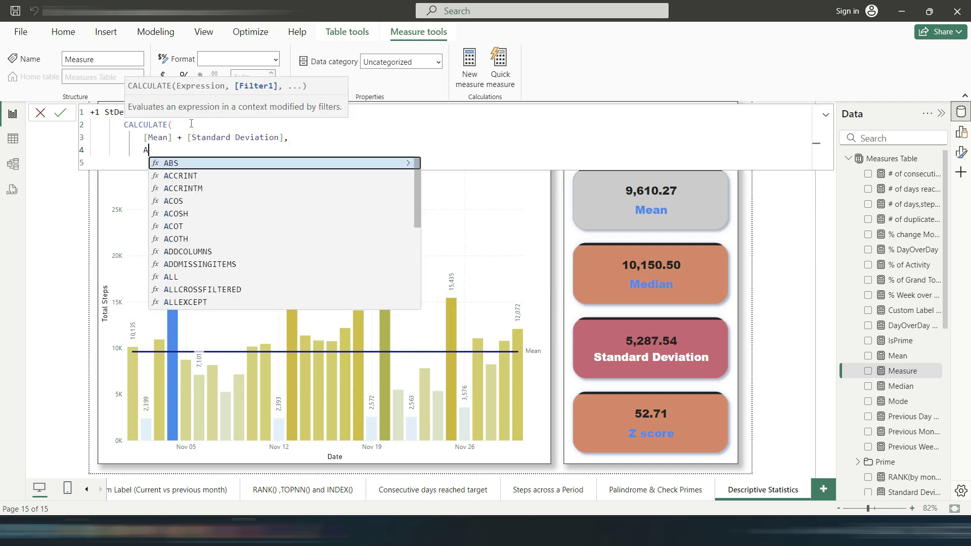
pyautogui.press('Tab')
pyautogui.write(')')
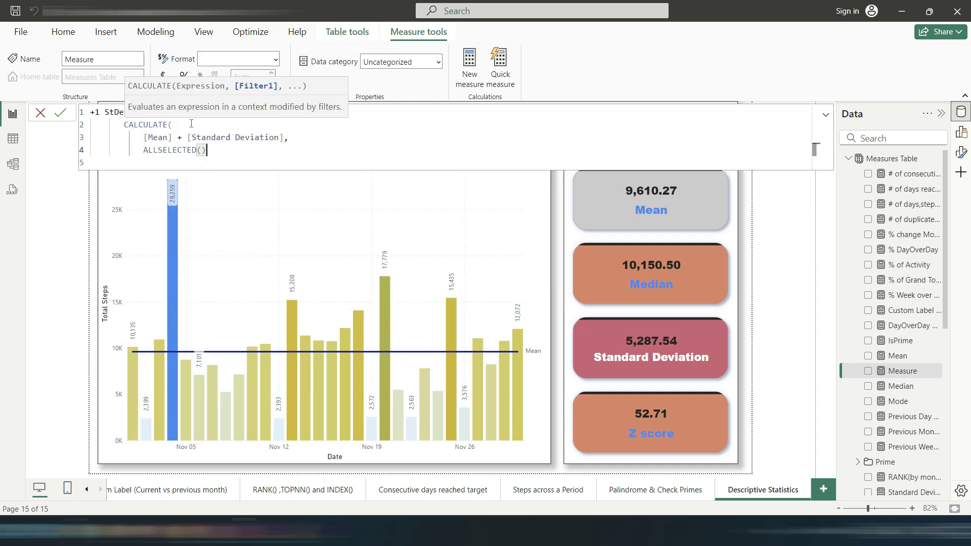
pyautogui.hotkey('shift', 'Return')
pyautogui.write(')')
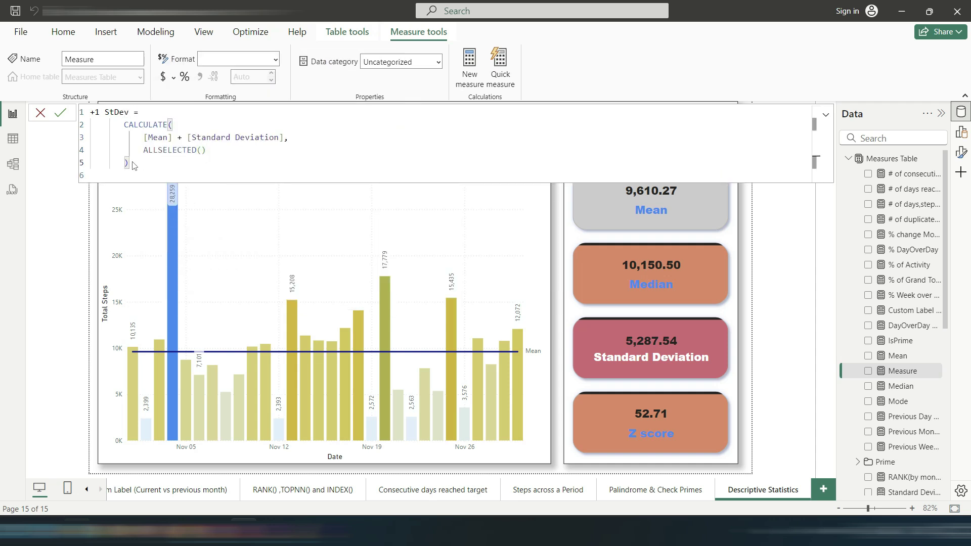
pyautogui.click(60, 113)
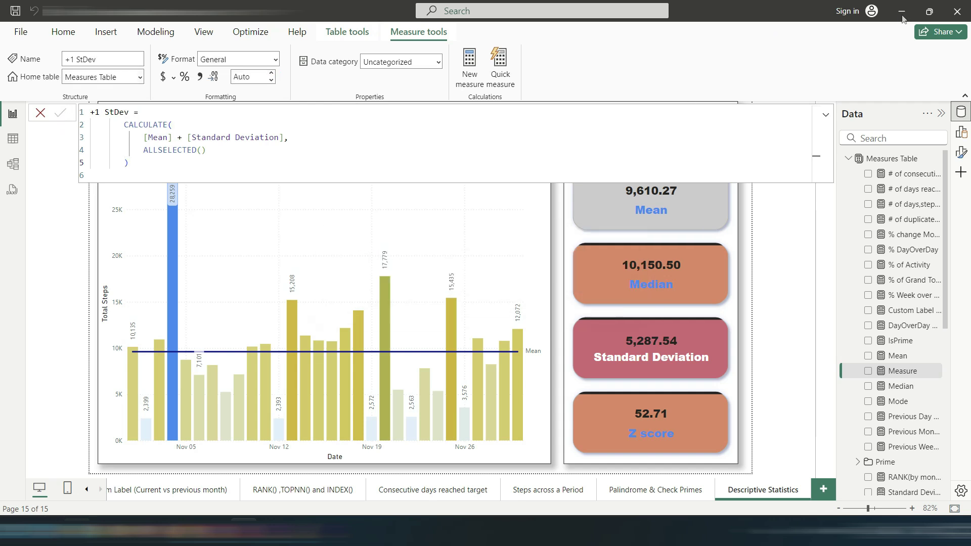
# Copy the whole +1 StDev formula into another new measure in the Measures Table.
pyautogui.hotkey('ctrl', 'a')
pyautogui.hotkey('ctrl', 'c')
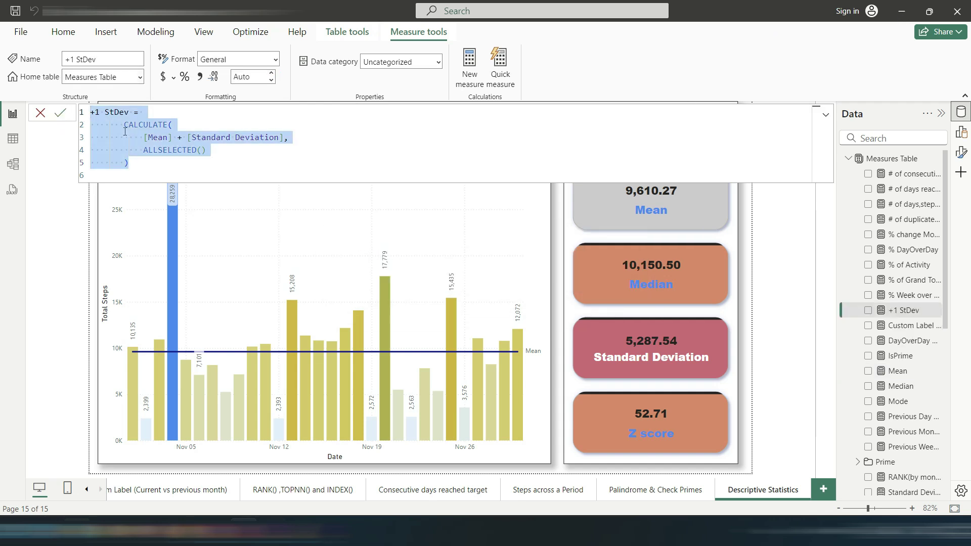
pyautogui.press('Escape')
pyautogui.click(37, 120)
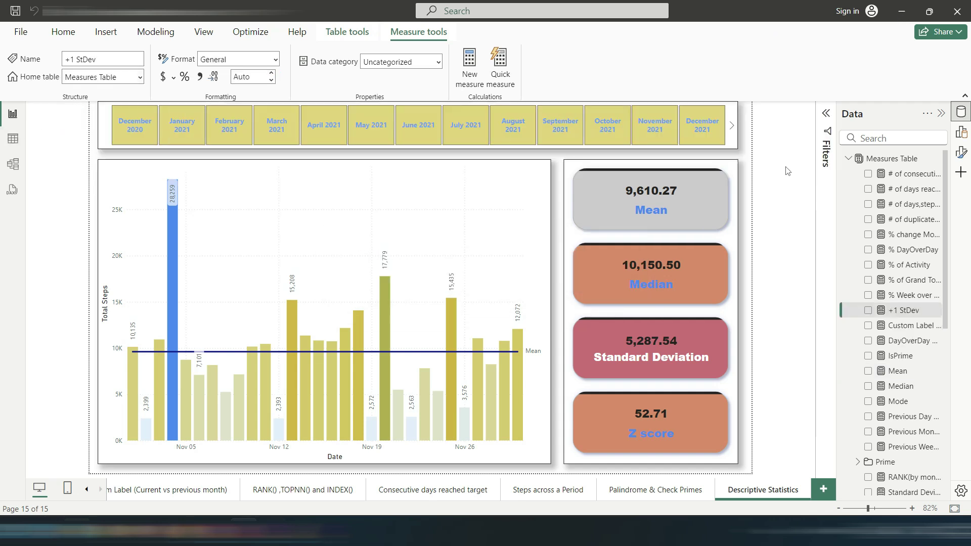
pyautogui.rightClick(893, 159)
pyautogui.press('Escape')
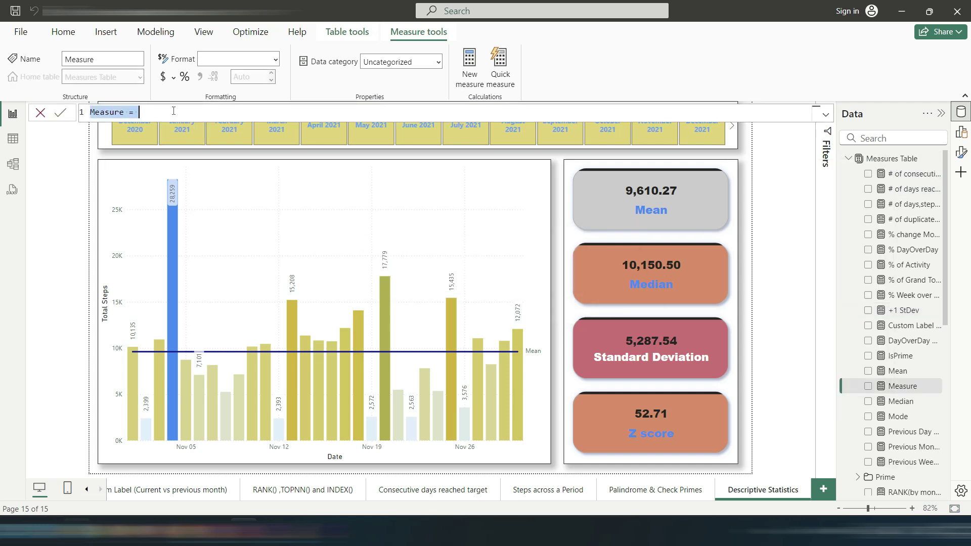
pyautogui.hotkey('ctrl', 'v')
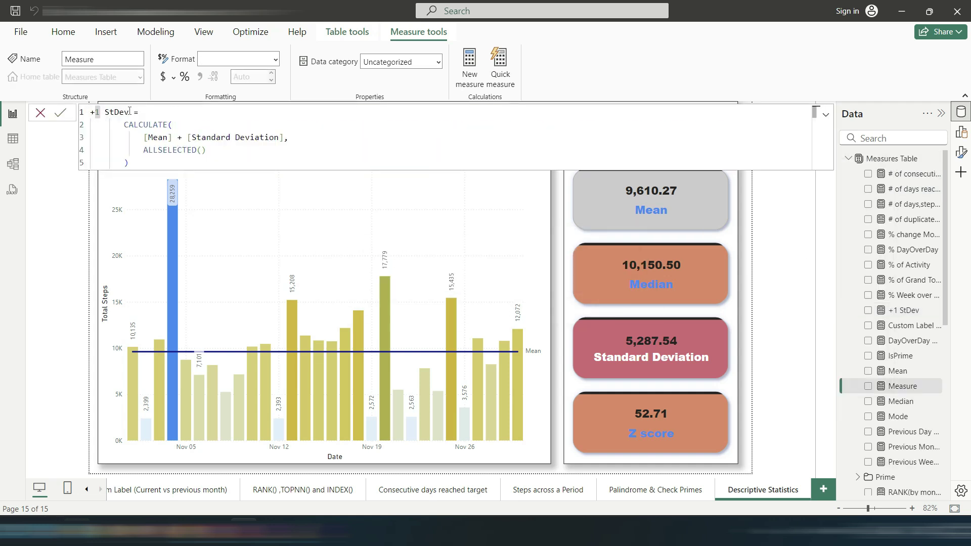
# Rename the copied measure as -1 StDev, change its expression to [Mean] - [Standard Deviation], and commit it.
pyautogui.press('BackSpace')
pyautogui.write('-')
pyautogui.click(188, 141)
pyautogui.press('BackSpace')
pyautogui.write('-')
pyautogui.click(60, 113)
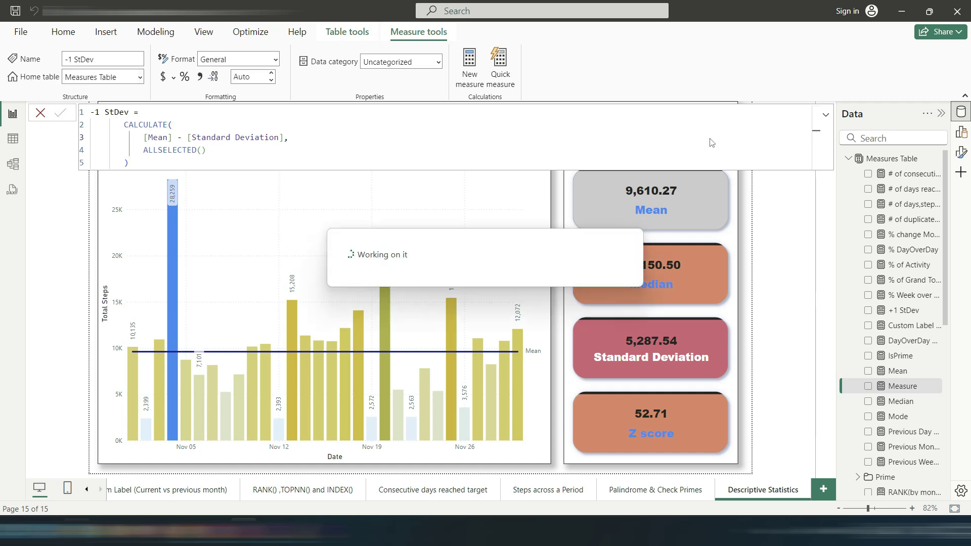
# Close the formula editor and add the +1 StDev and -1 StDev measures to the combo chart's Line y-axis around Mean.
pyautogui.click(40, 112)
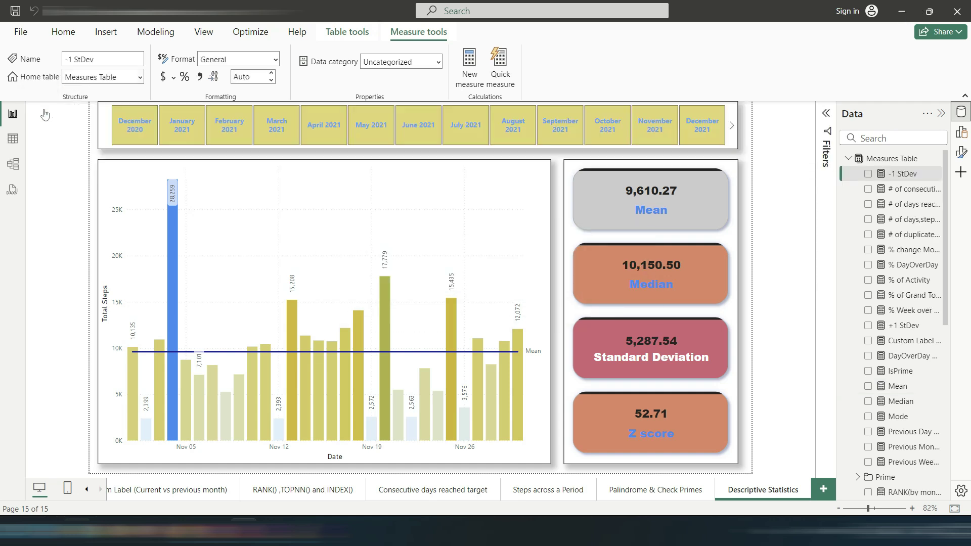
pyautogui.click(548, 294)
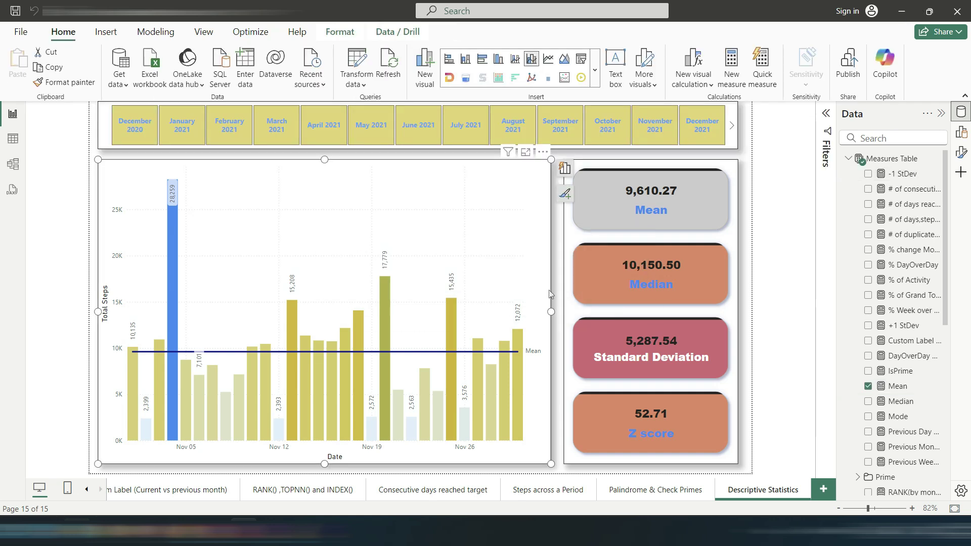
pyautogui.click(565, 172)
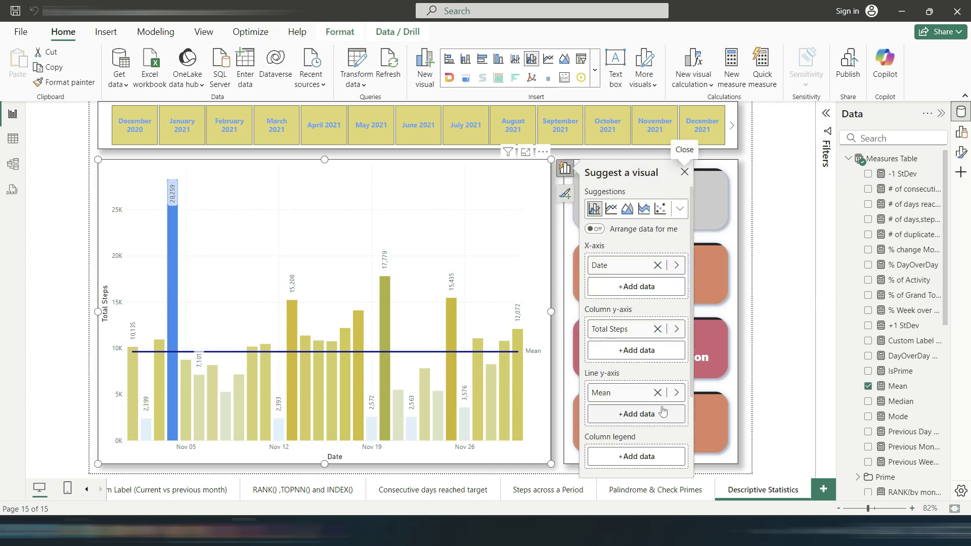
pyautogui.moveTo(921, 334); pyautogui.dragTo(673, 387)
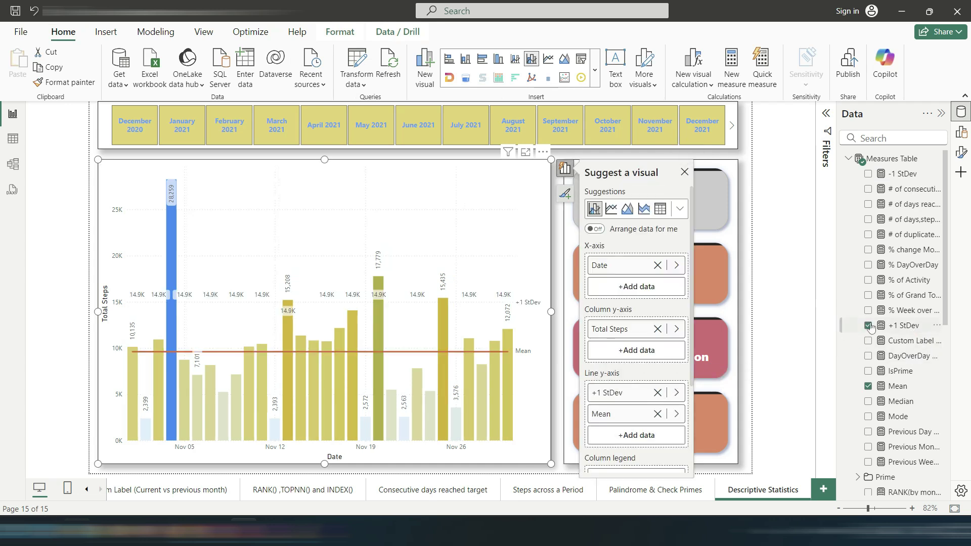
pyautogui.moveTo(896, 173); pyautogui.dragTo(654, 439)
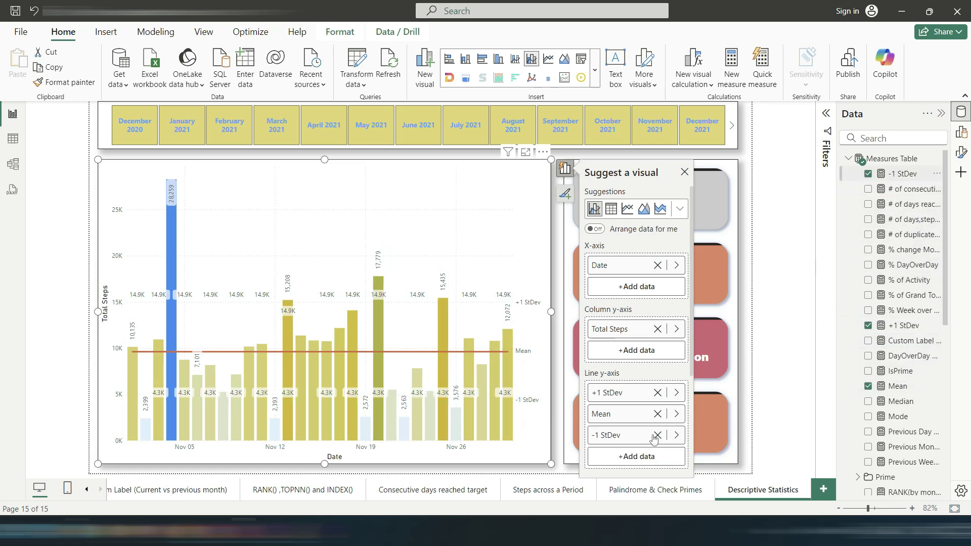
pyautogui.click(684, 172)
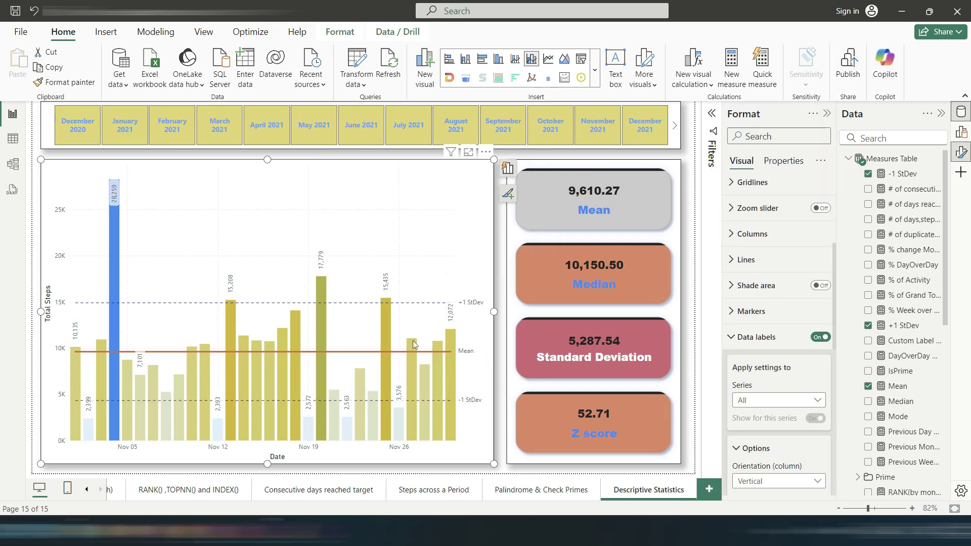
# Review the chart's data label settings series by series, covering Total Steps, +1 StDev, Mean and -1 StDev.
pyautogui.click(763, 401)
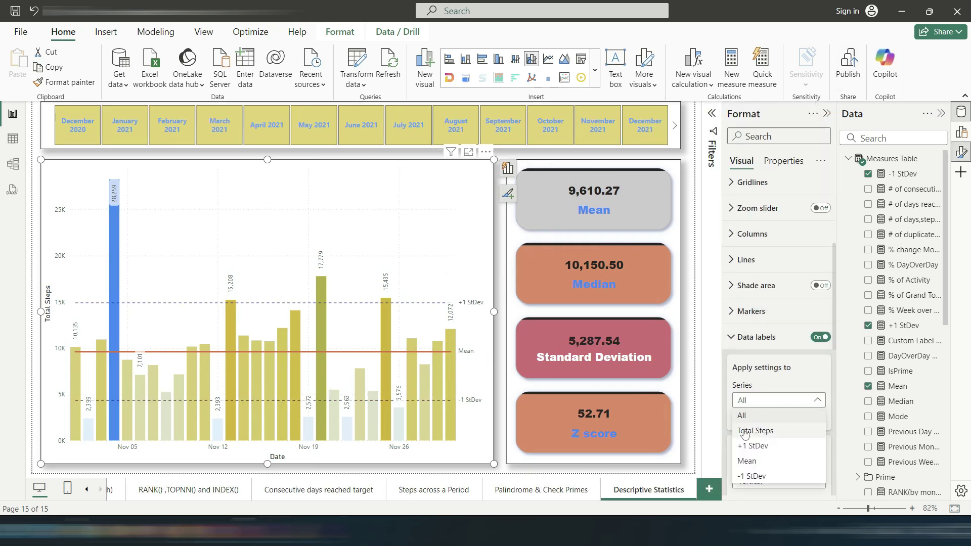
pyautogui.click(812, 375)
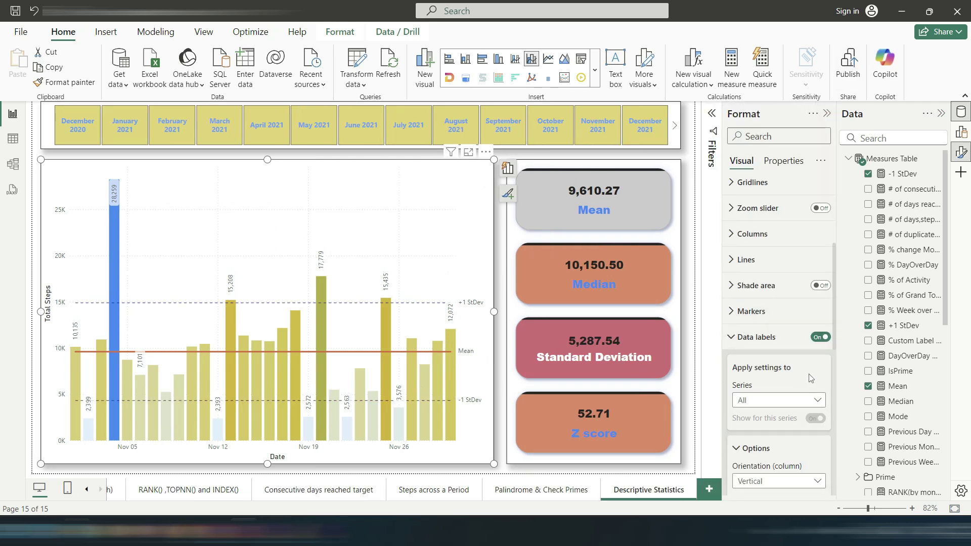
pyautogui.click(786, 400)
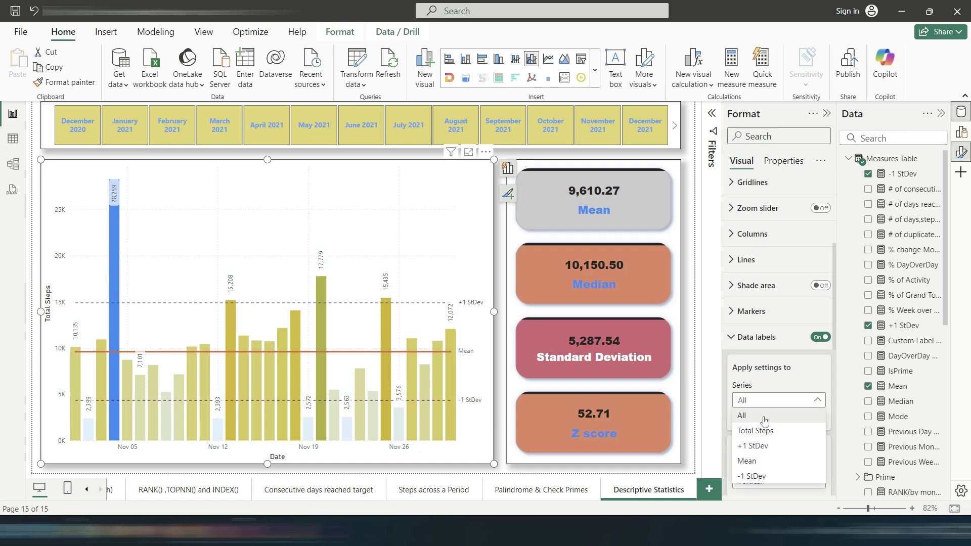
pyautogui.click(785, 428)
pyautogui.click(786, 400)
pyautogui.click(758, 446)
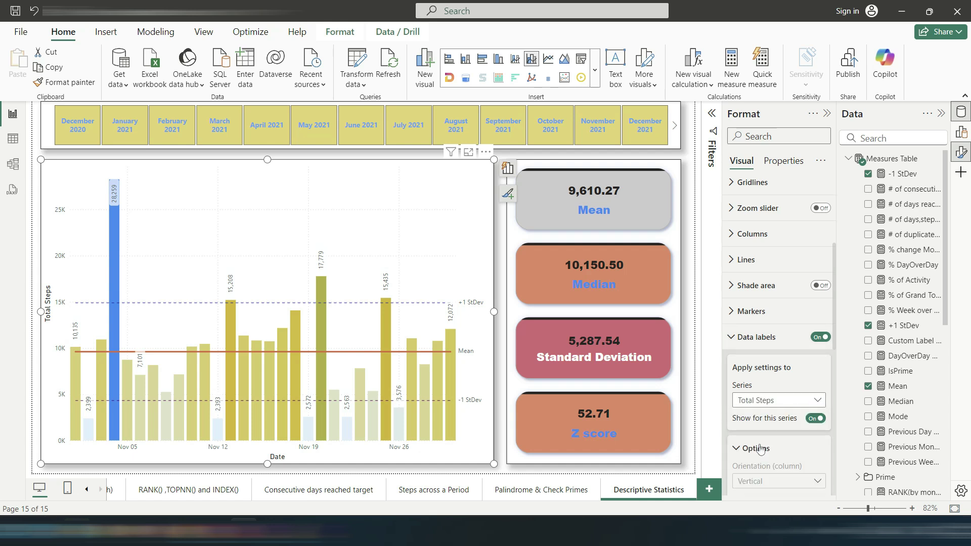
pyautogui.click(779, 400)
pyautogui.click(747, 460)
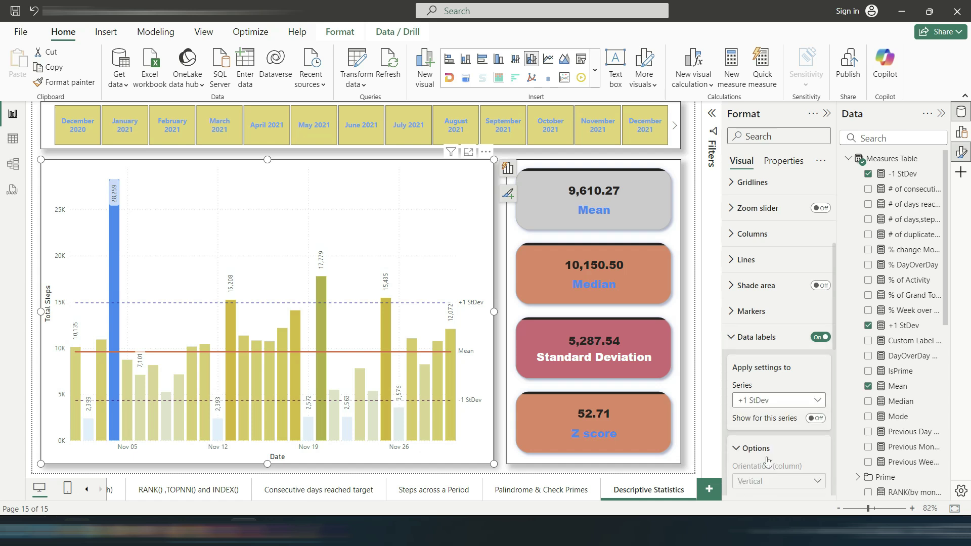
pyautogui.click(779, 400)
pyautogui.click(752, 476)
pyautogui.click(734, 337)
# Examine the line style and width settings of the +1 StDev and -1 StDev series in the combo chart.
pyautogui.click(728, 278)
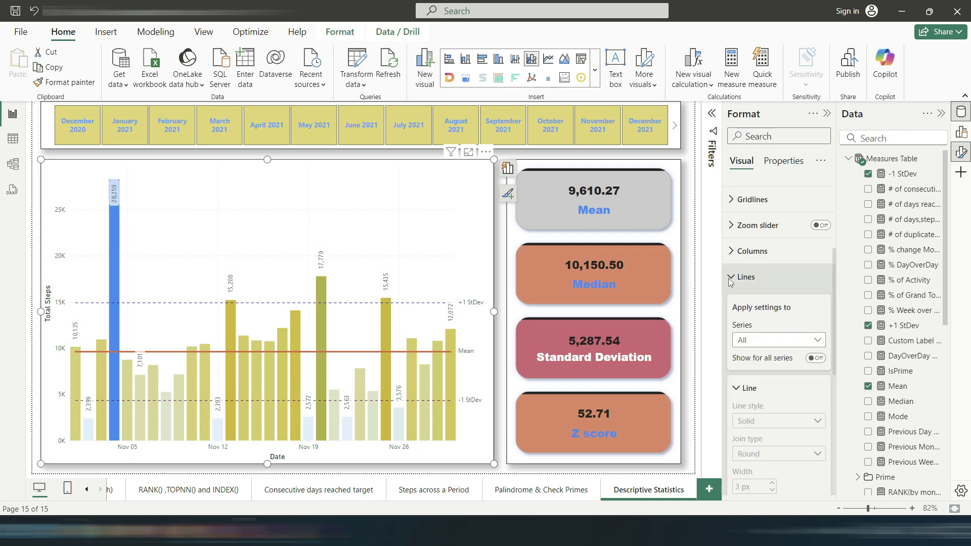
pyautogui.click(779, 339)
pyautogui.click(758, 357)
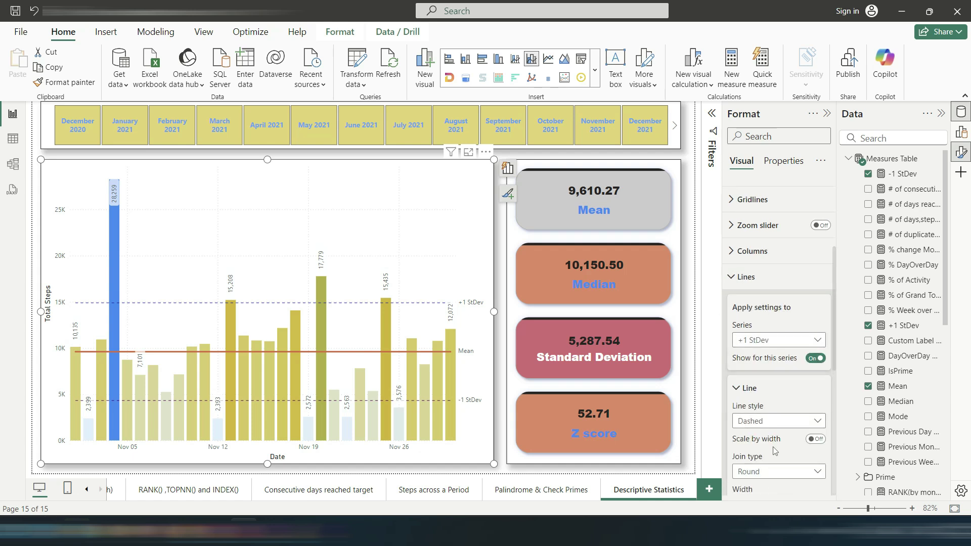
pyautogui.scroll(-1, 765, 445)
pyautogui.click(763, 277)
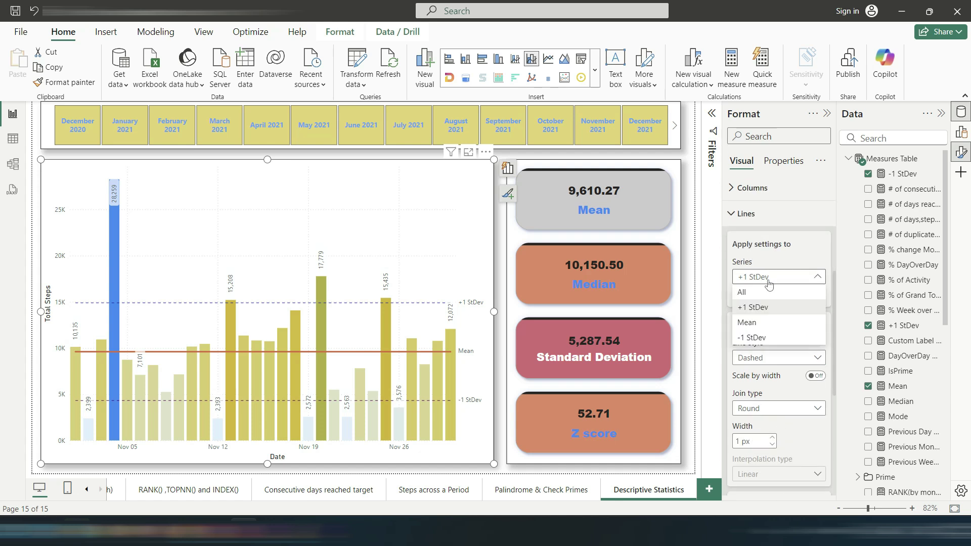
pyautogui.click(761, 337)
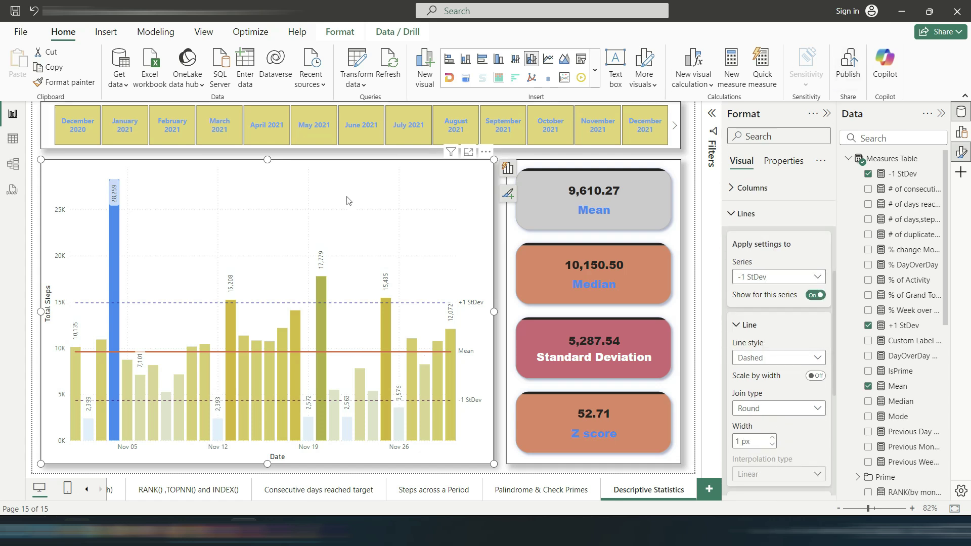
# Check the chart and cards for different months by filtering to February, April, June and August 2021 in turn.
pyautogui.click(176, 128)
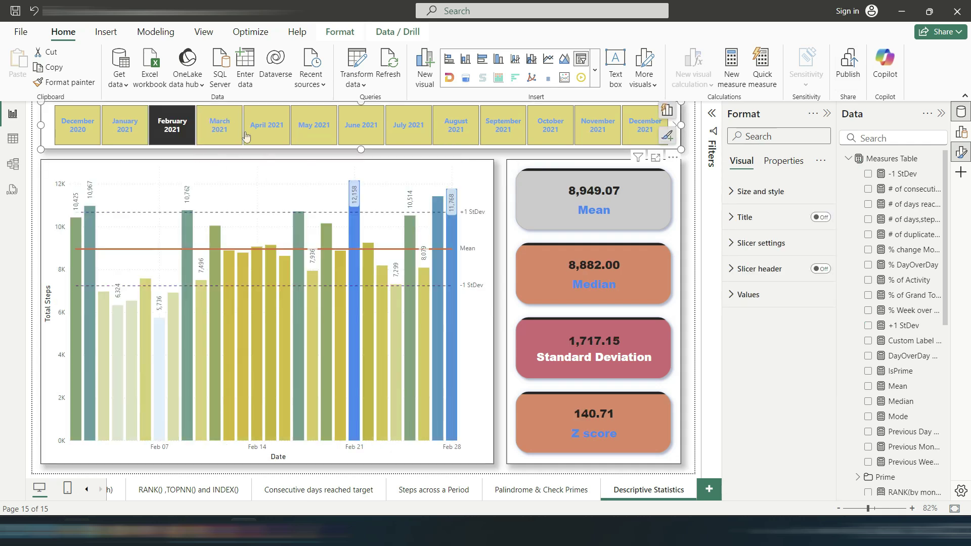
pyautogui.click(285, 130)
pyautogui.click(355, 132)
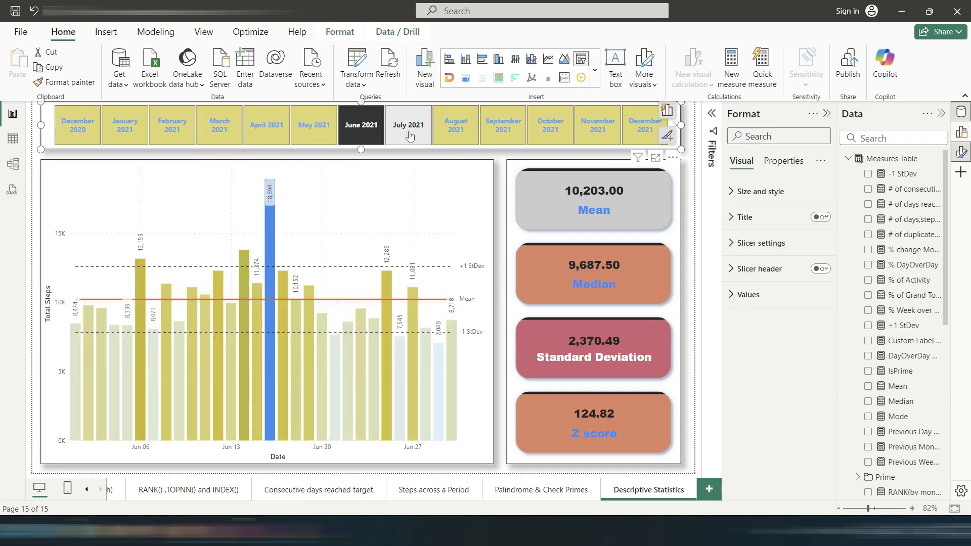
pyautogui.click(454, 137)
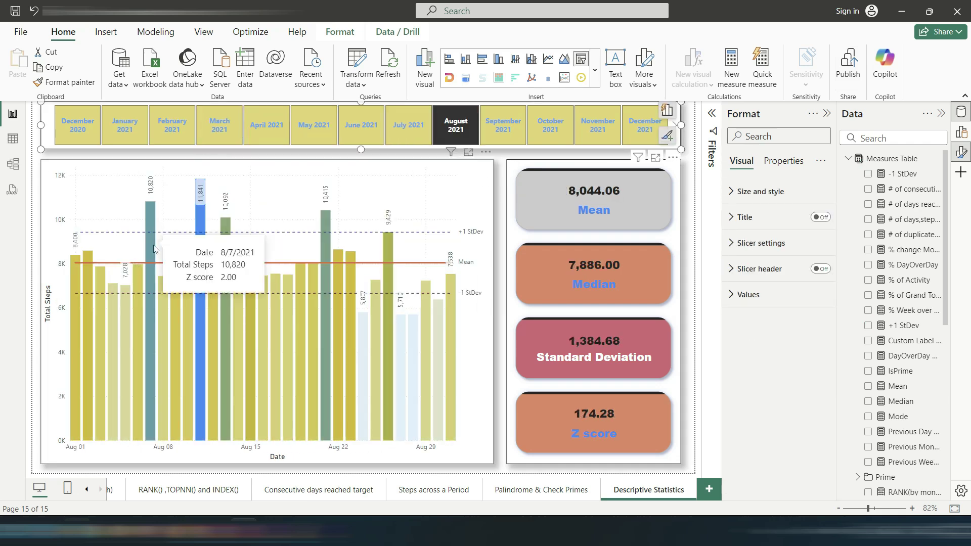
# Check the combo chart's tooltip fields for Z score and inspect the tooltips of individual August 2021 bars.
pyautogui.click(436, 211)
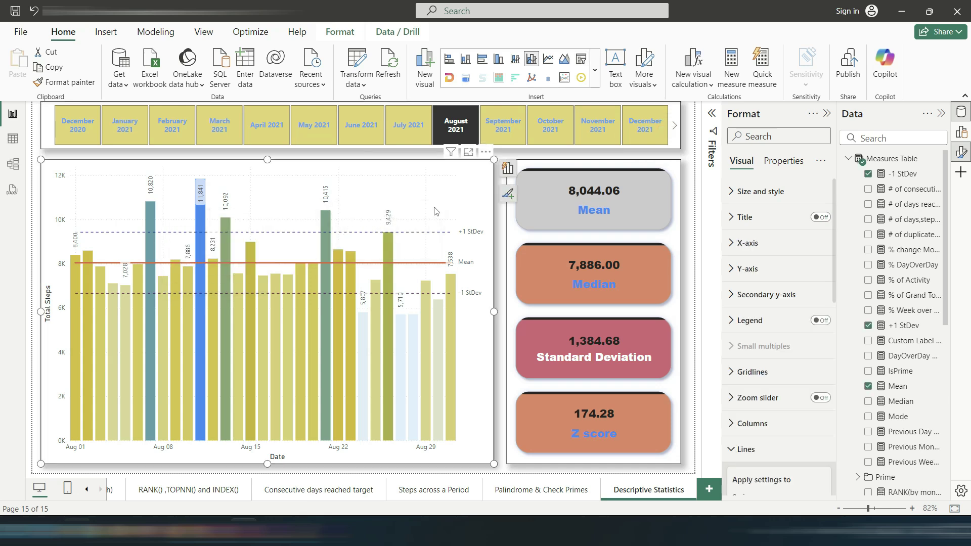
pyautogui.click(508, 168)
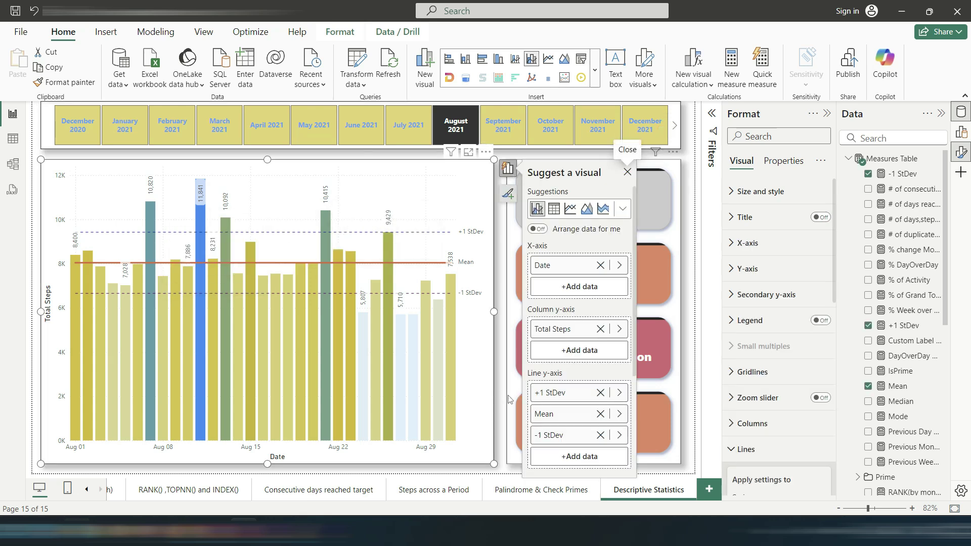
pyautogui.scroll(-5, 561, 414)
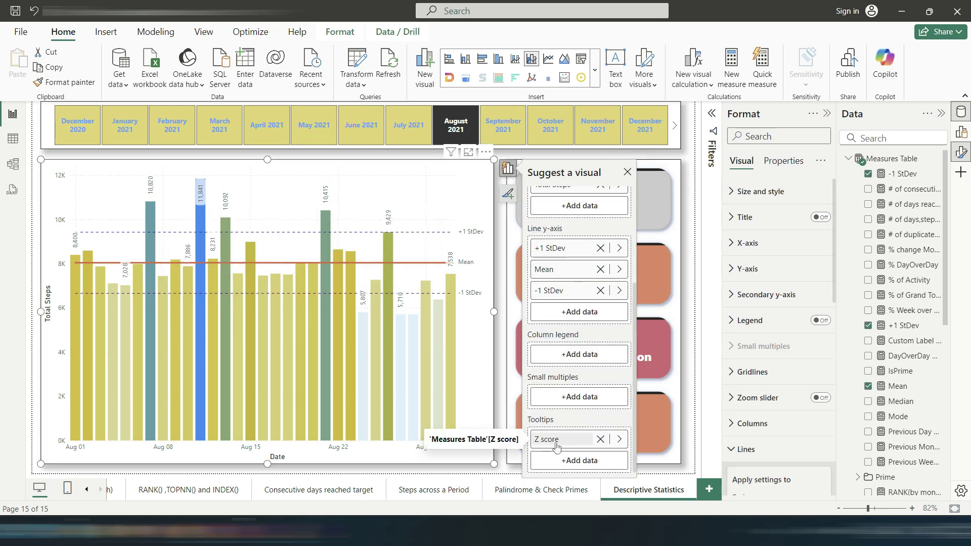
pyautogui.click(627, 172)
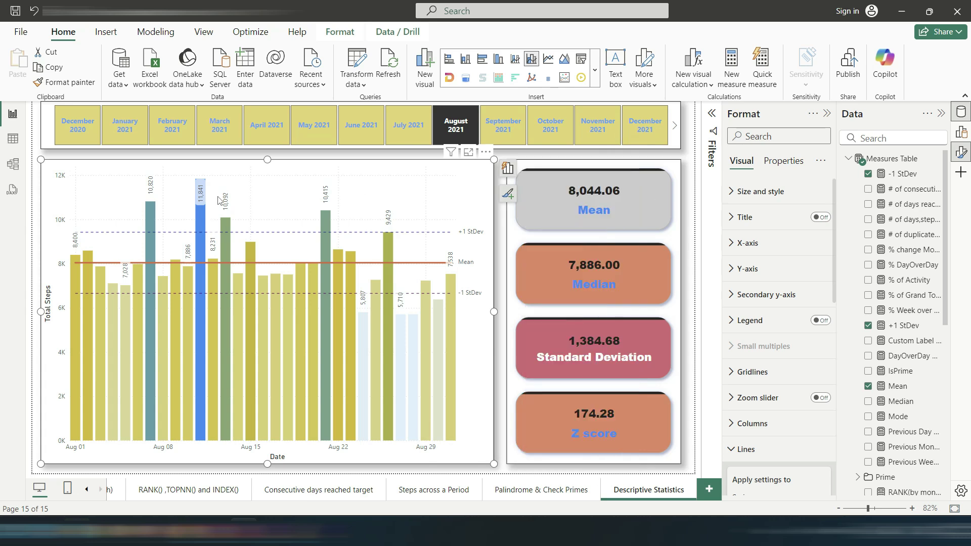
pyautogui.moveTo(150, 248)
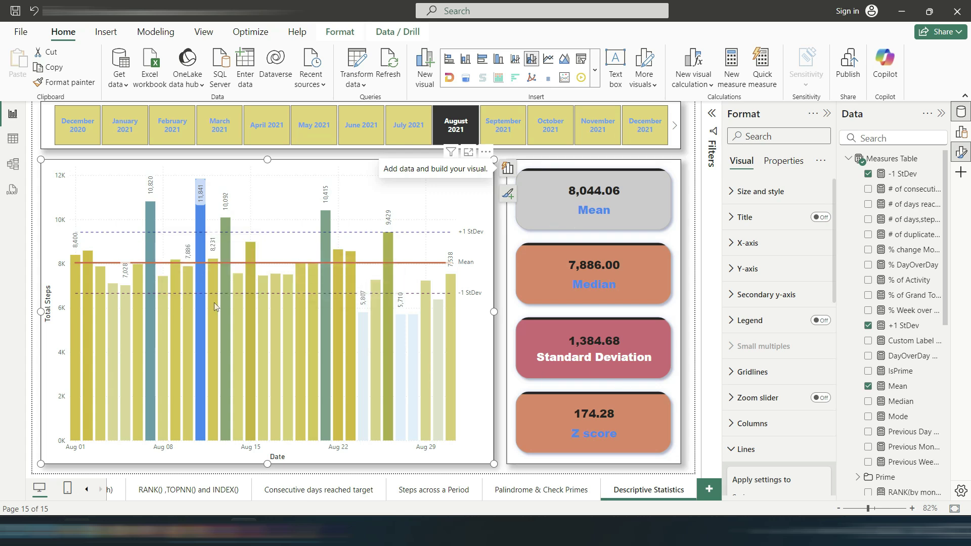
pyautogui.moveTo(214, 302)
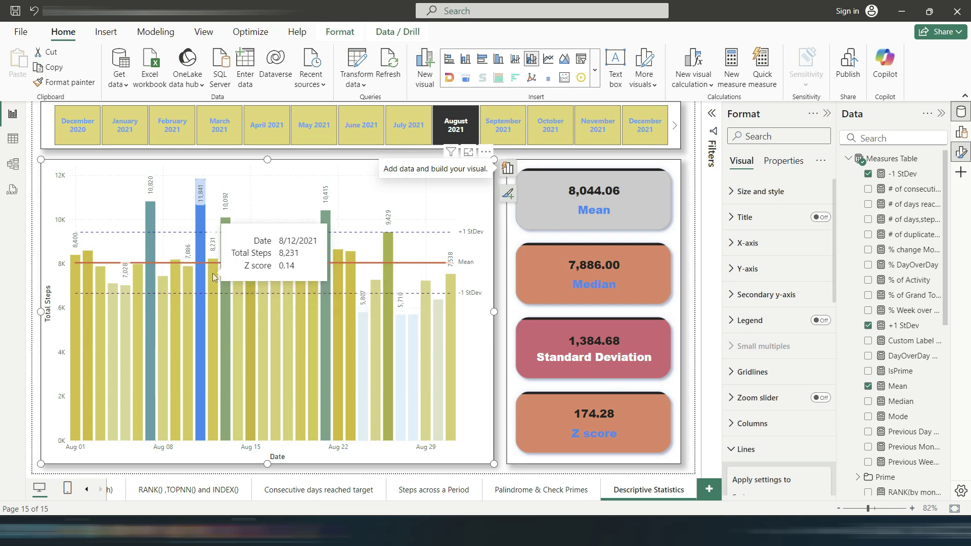
# Compare September and August 2021 through the month slicer, and finish with the page filtered to July 2022.
pyautogui.click(499, 132)
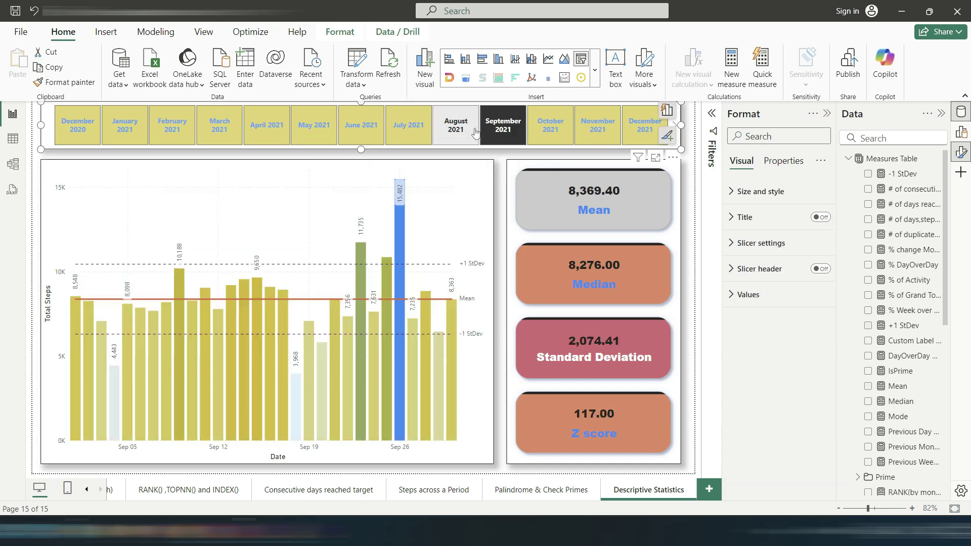
pyautogui.click(455, 125)
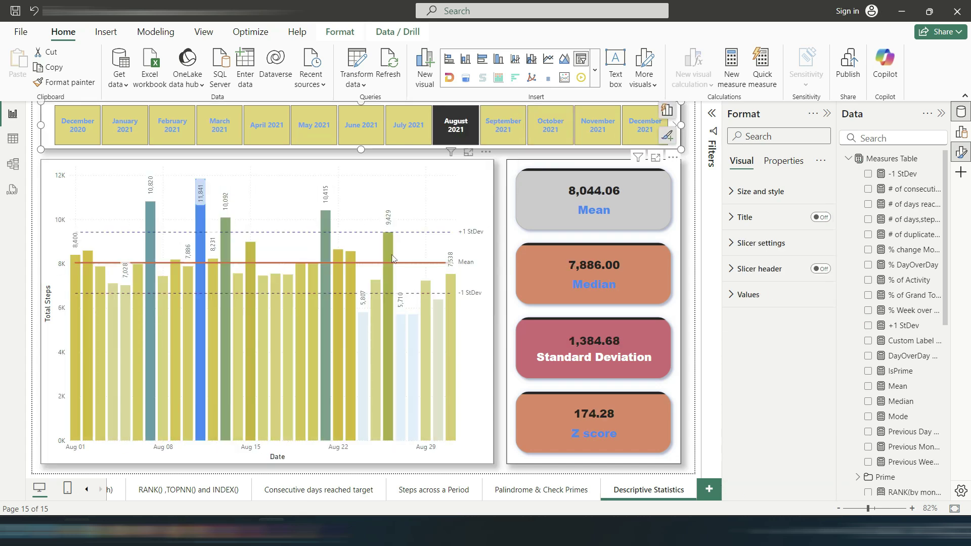
pyautogui.moveTo(300, 288)
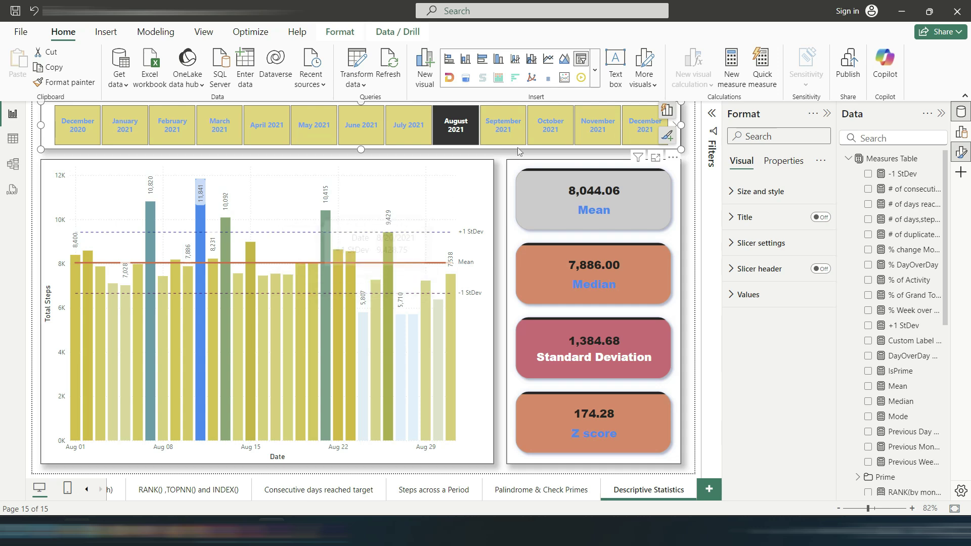
pyautogui.click(503, 125)
pyautogui.scroll(-3, 526, 134)
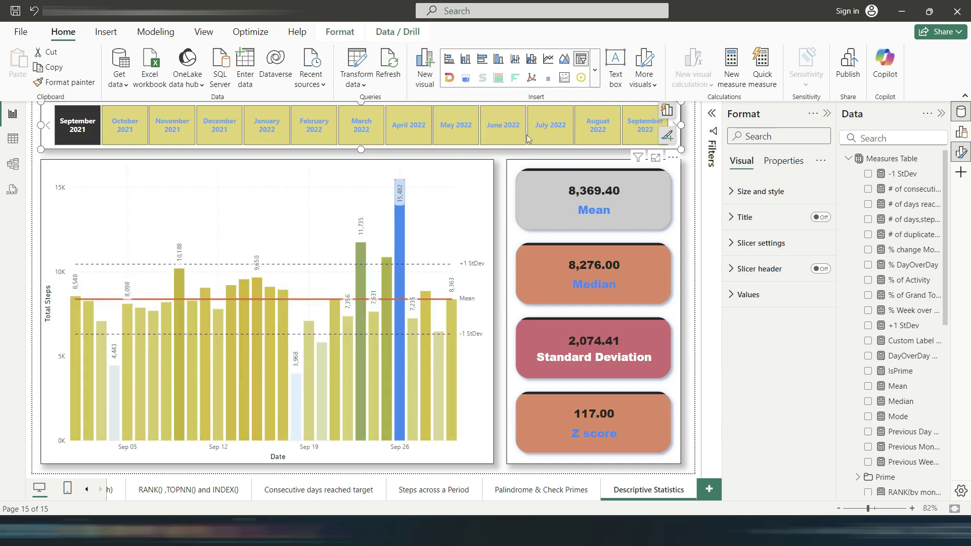
pyautogui.click(550, 126)
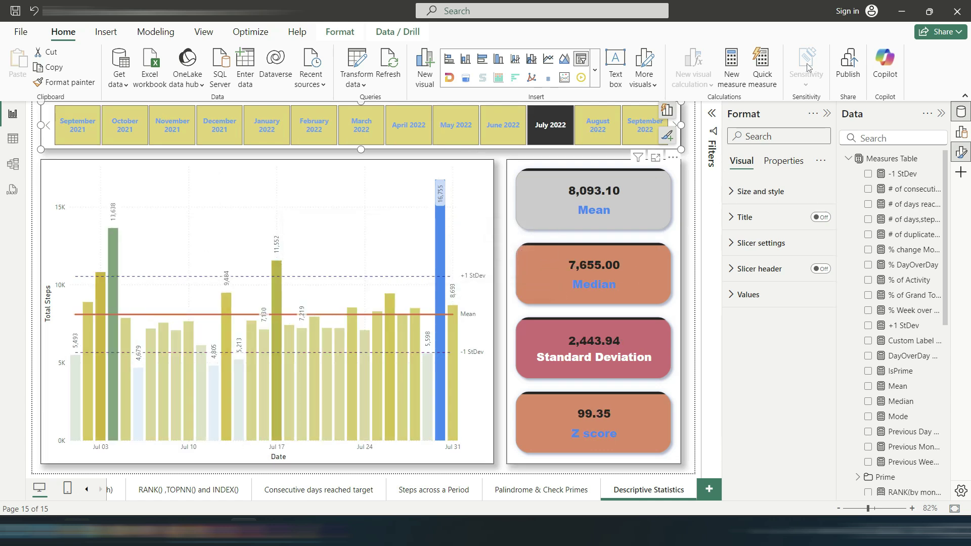
# Read the 7/30/2022 bar's tooltip and enter its total steps, 16755, in Calculator.
pyautogui.press('XF86Calculator')
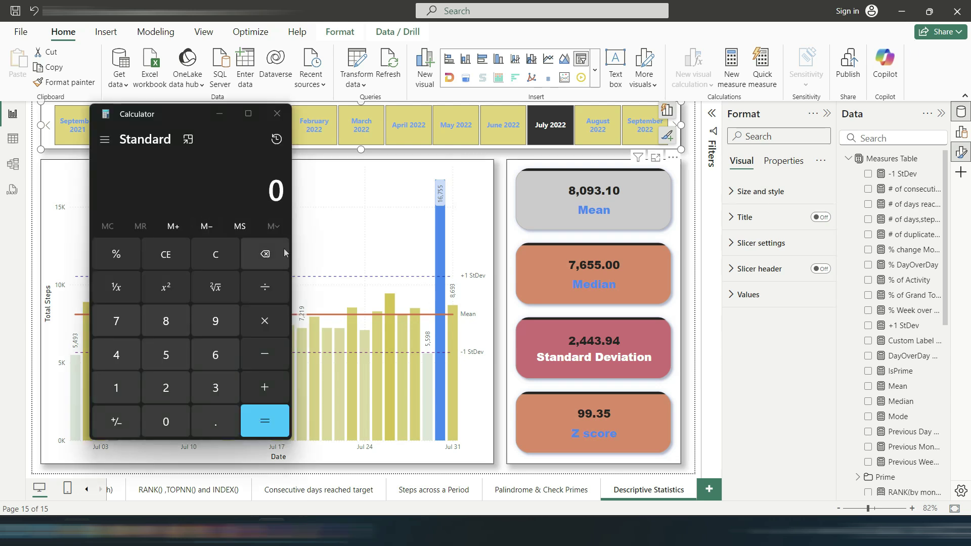
pyautogui.moveTo(442, 225)
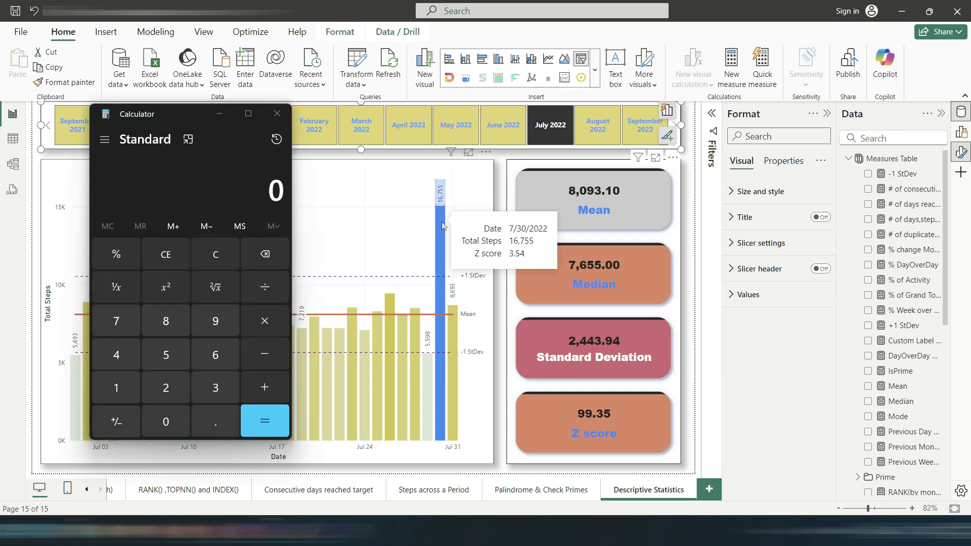
pyautogui.click(136, 378)
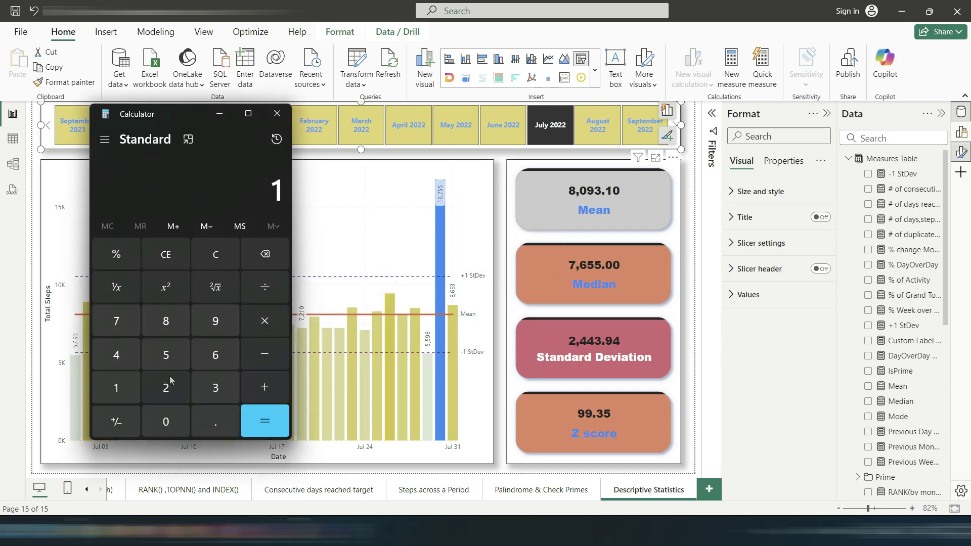
pyautogui.write('6')
pyautogui.click(119, 324)
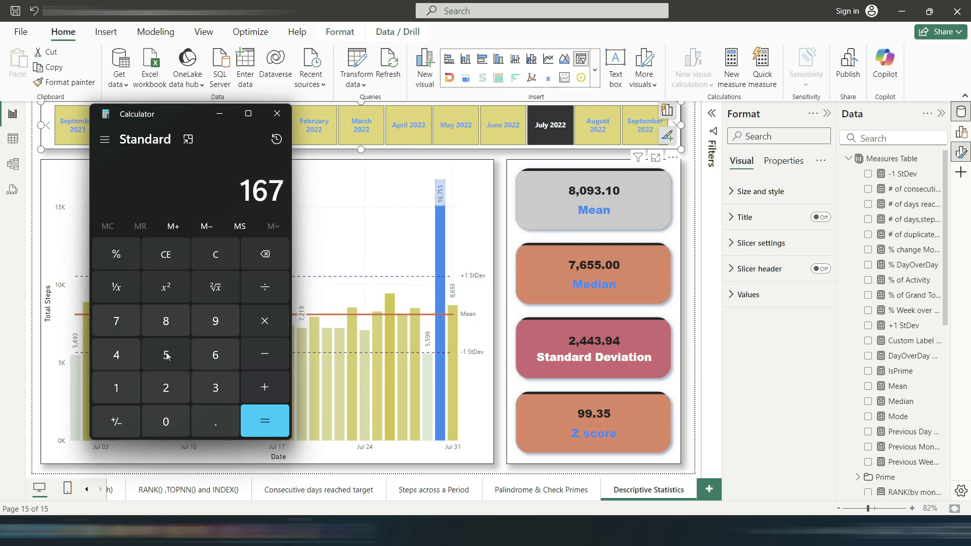
pyautogui.doubleClick(165, 354)
# Subtract the July 2022 mean, 8093.10, from the entered total steps in Calculator.
pyautogui.click(265, 354)
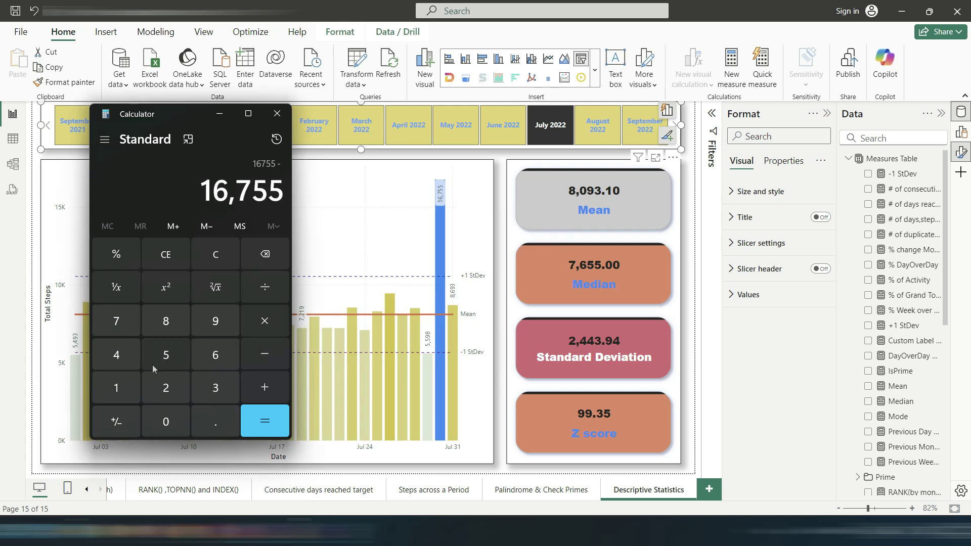
pyautogui.write('8')
pyautogui.click(166, 421)
pyautogui.click(216, 321)
pyautogui.click(214, 390)
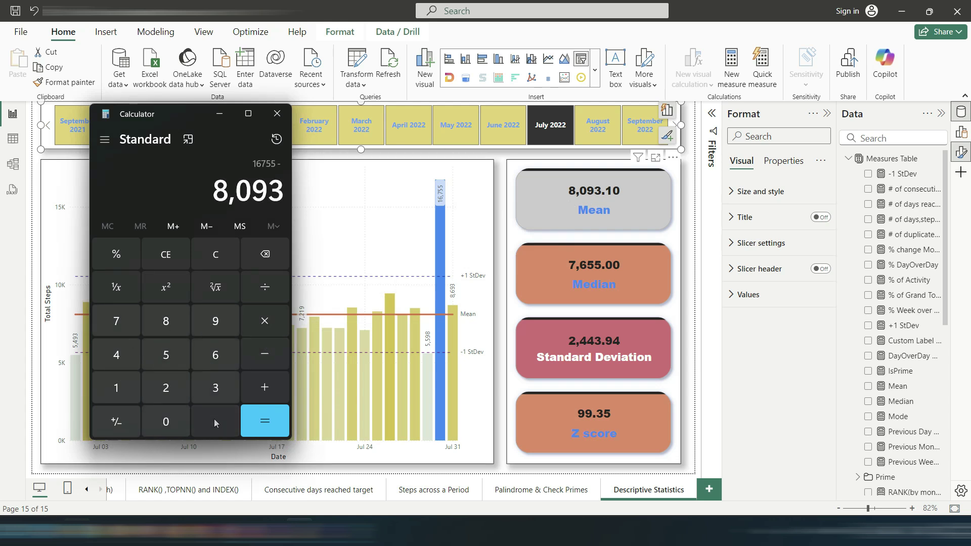
pyautogui.click(214, 419)
pyautogui.click(127, 389)
pyautogui.click(163, 421)
pyautogui.click(261, 418)
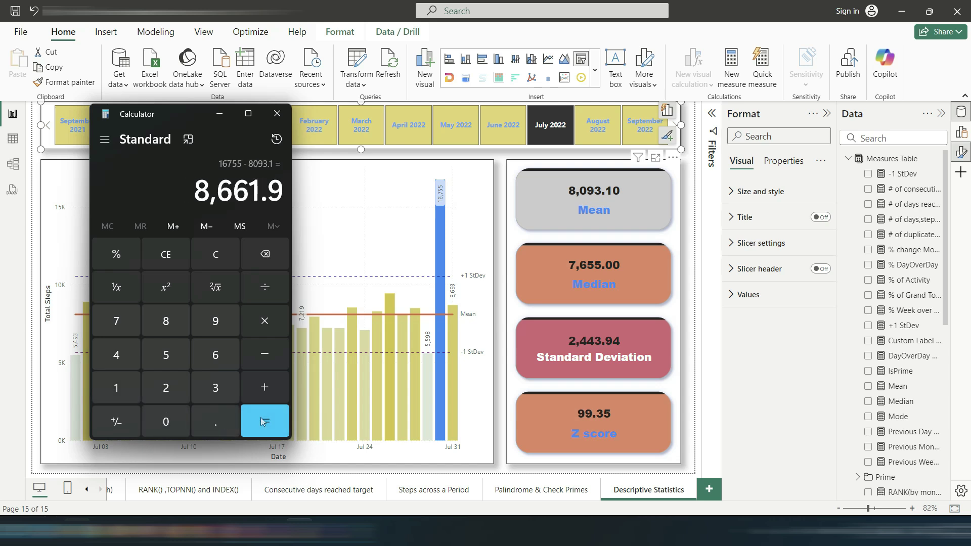
# Divide the resulting difference by the July 2022 standard deviation, 2443.94, to calculate the Z score.
pyautogui.click(265, 289)
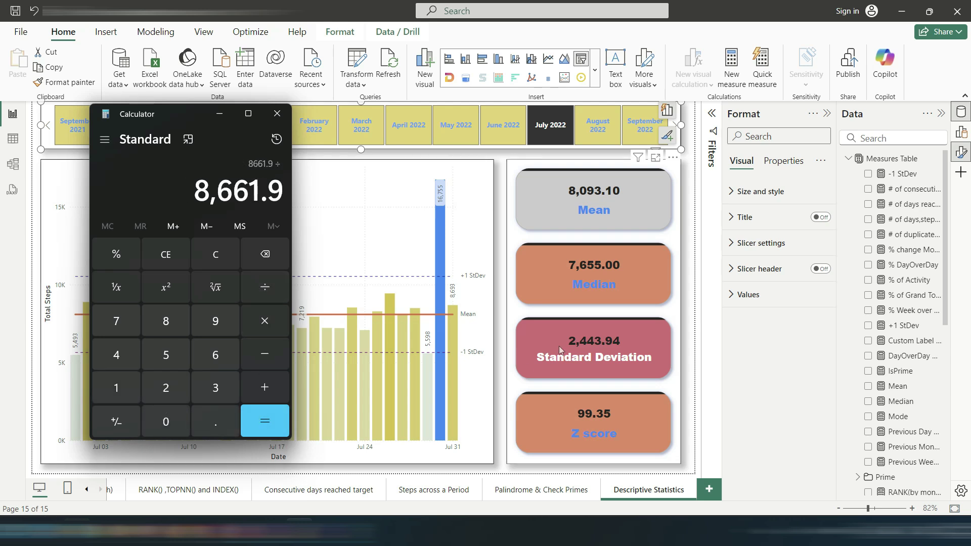
pyautogui.click(167, 390)
pyautogui.click(125, 357)
pyautogui.click(126, 358)
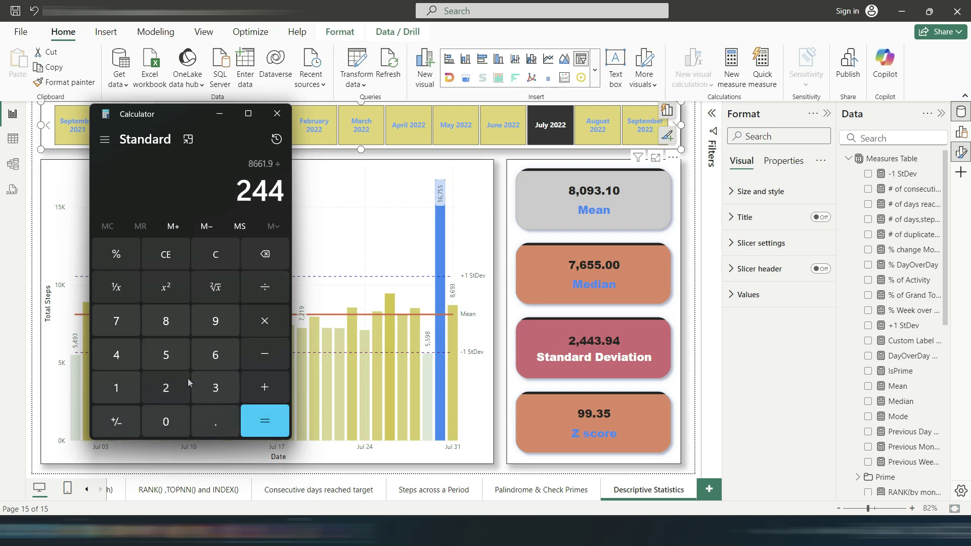
pyautogui.click(212, 389)
pyautogui.click(213, 419)
pyautogui.click(215, 329)
pyautogui.click(116, 354)
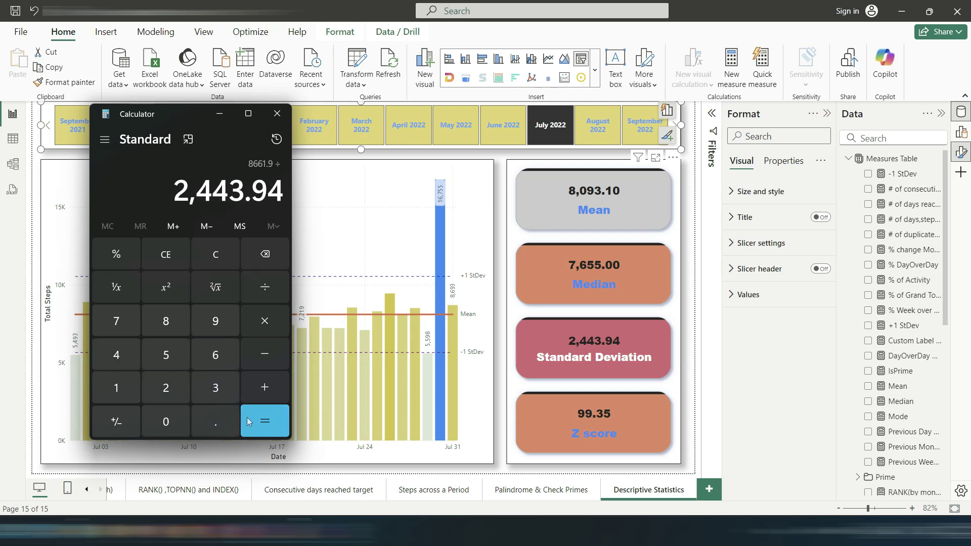
pyautogui.click(265, 421)
# Return to the Power BI report and compare the calculated Z score with the 7/30/2022 bar's tooltip.
pyautogui.moveTo(445, 246)
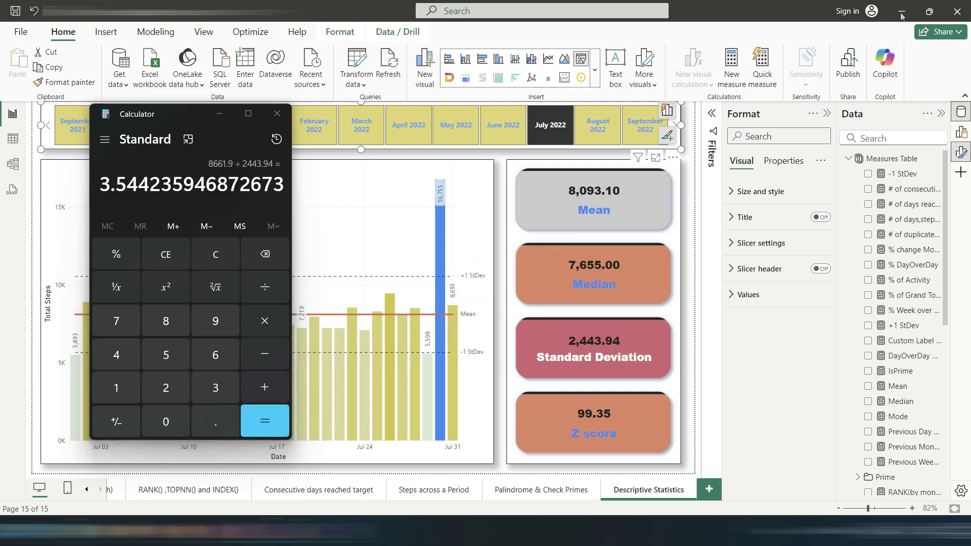
pyautogui.click(511, 241)
pyautogui.moveTo(437, 234)
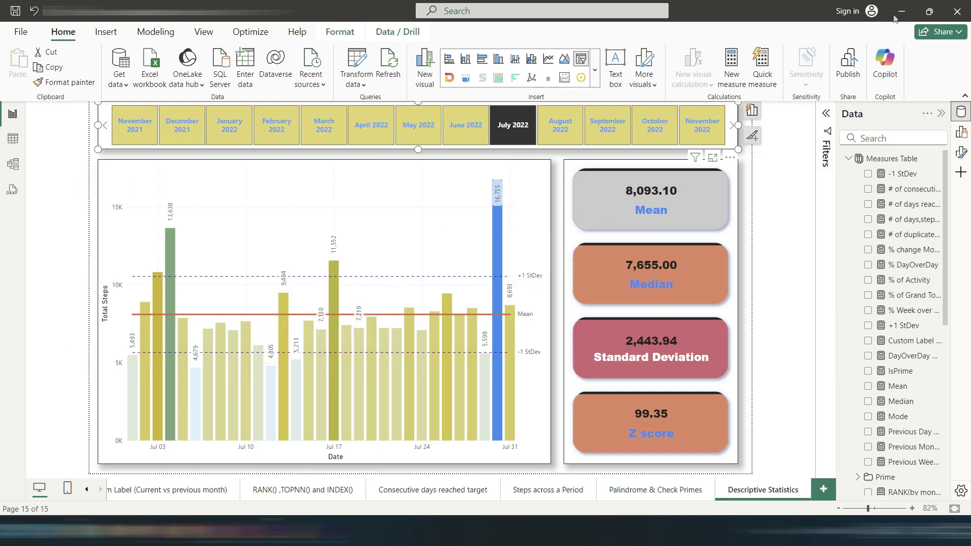
pyautogui.moveTo(499, 222)
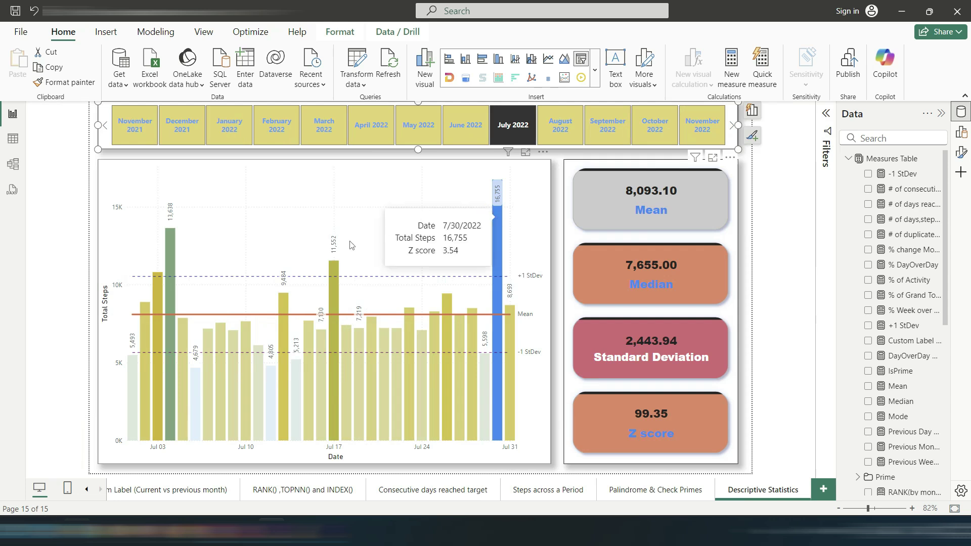